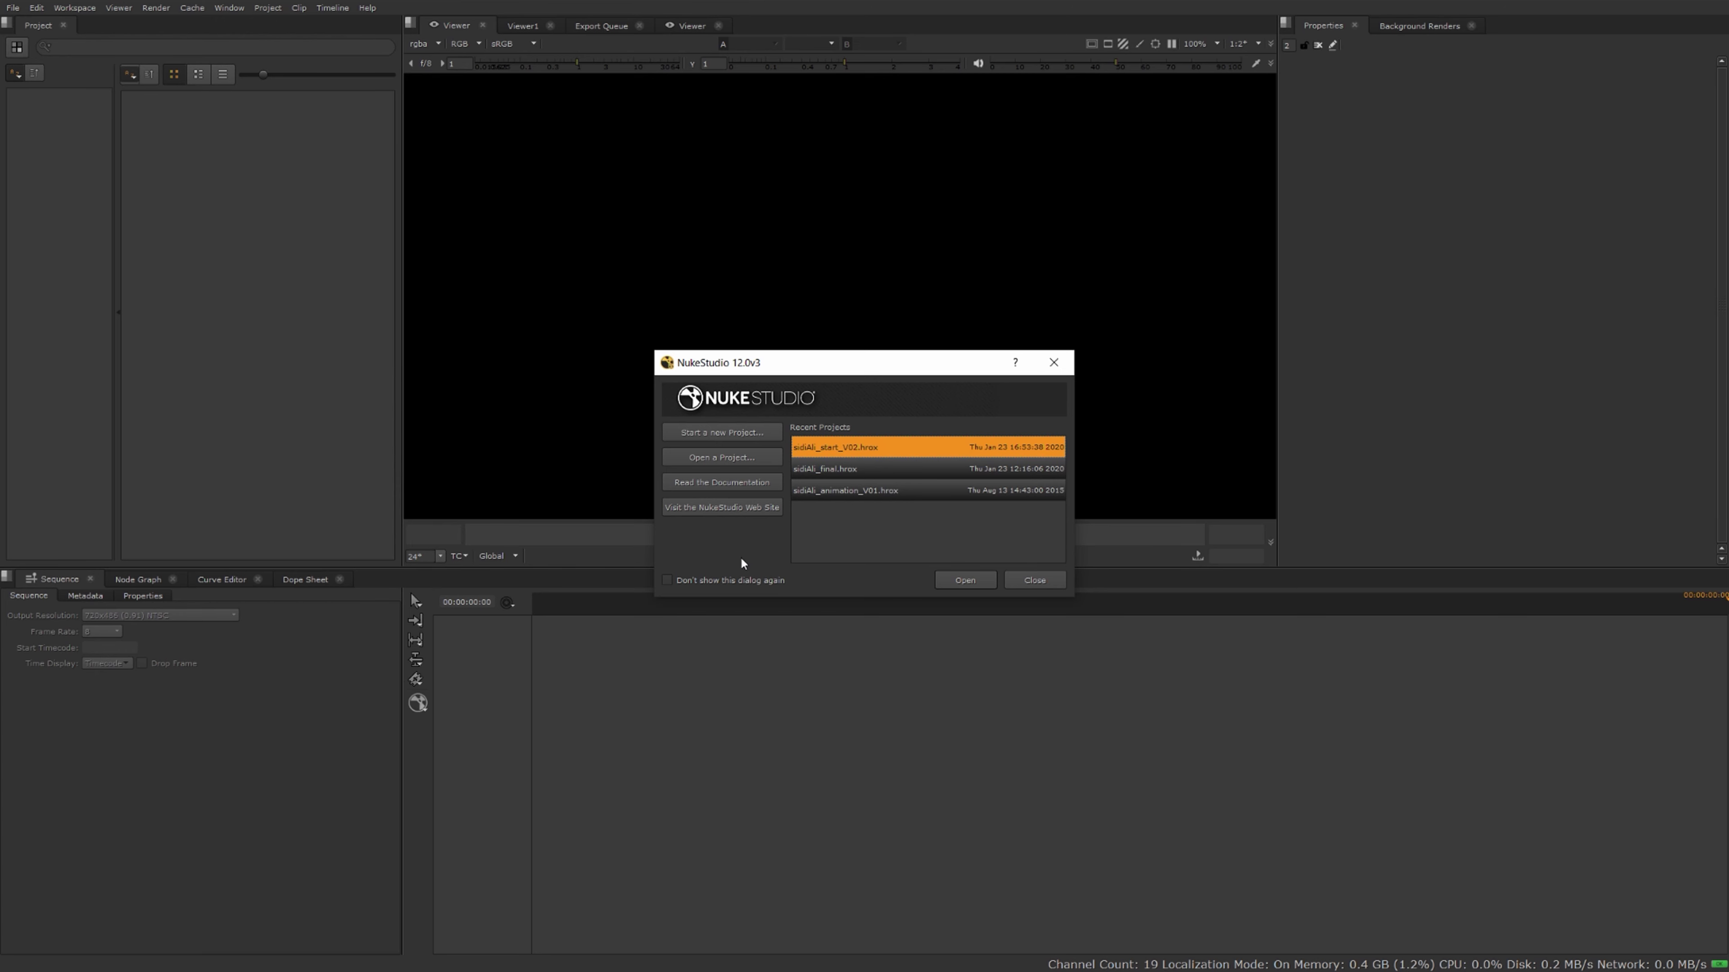
Start a new empty project, Untitled 1, from the startup dialog
{"action": "left_click", "coordinate": [712, 439]}
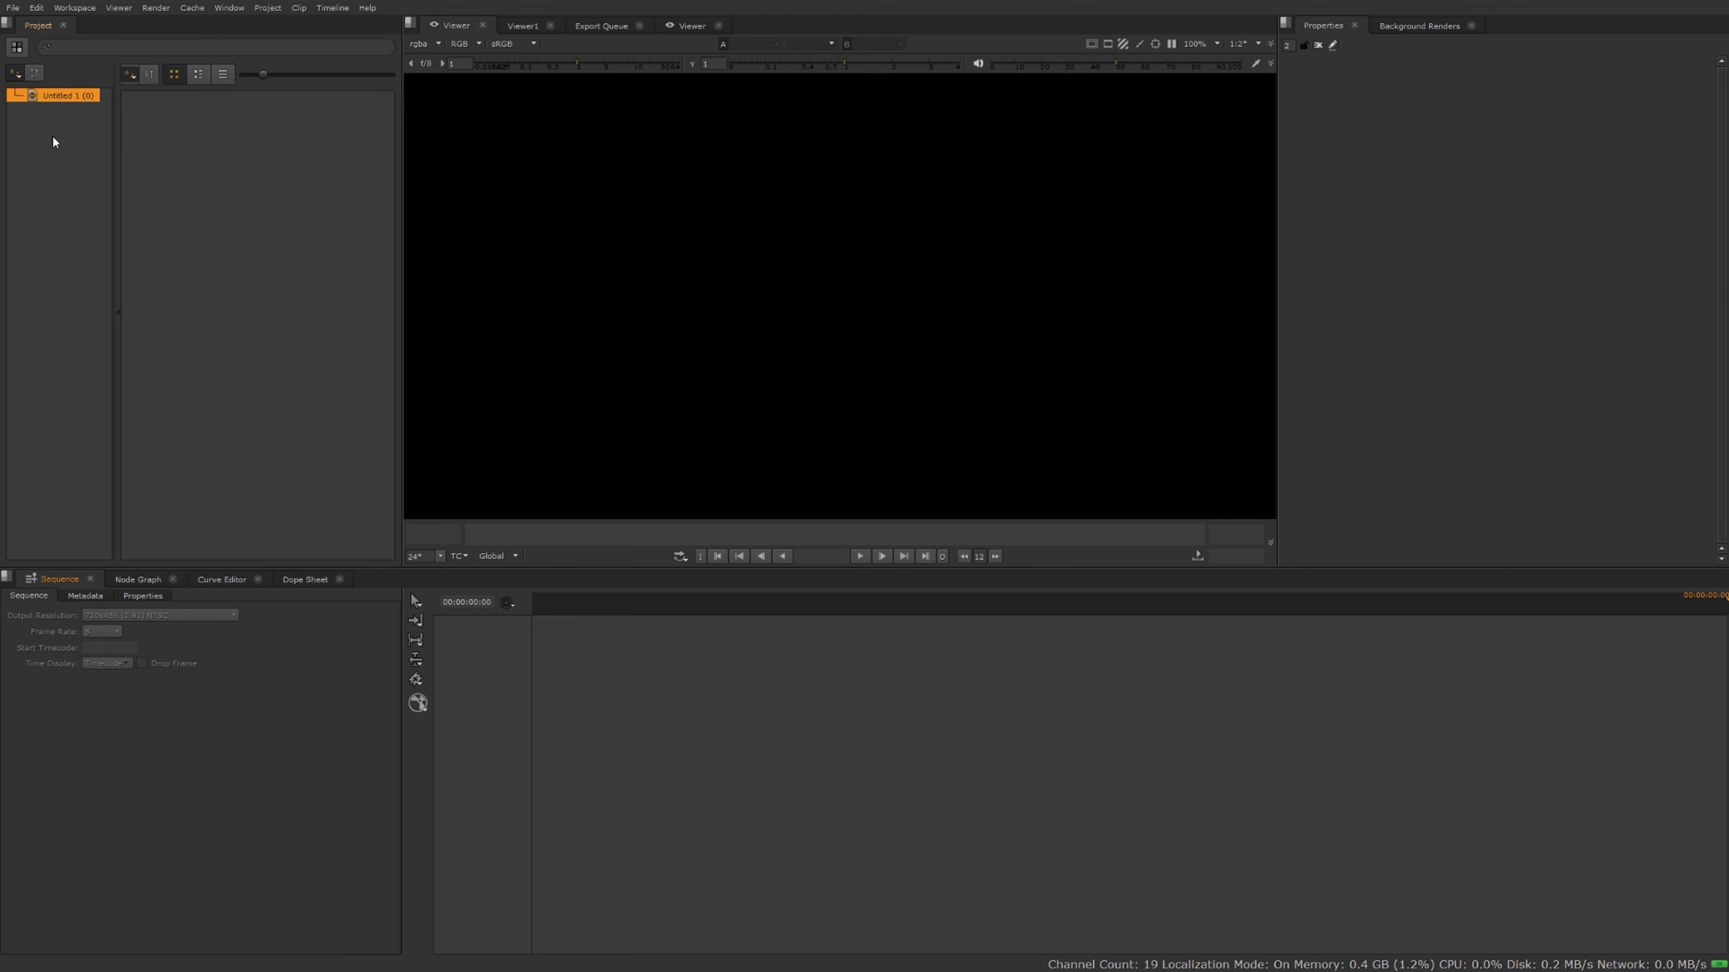
Bring up the Untitled 1 project's context menu with its Import submenu
{"action": "left_click", "coordinate": [13, 7]}
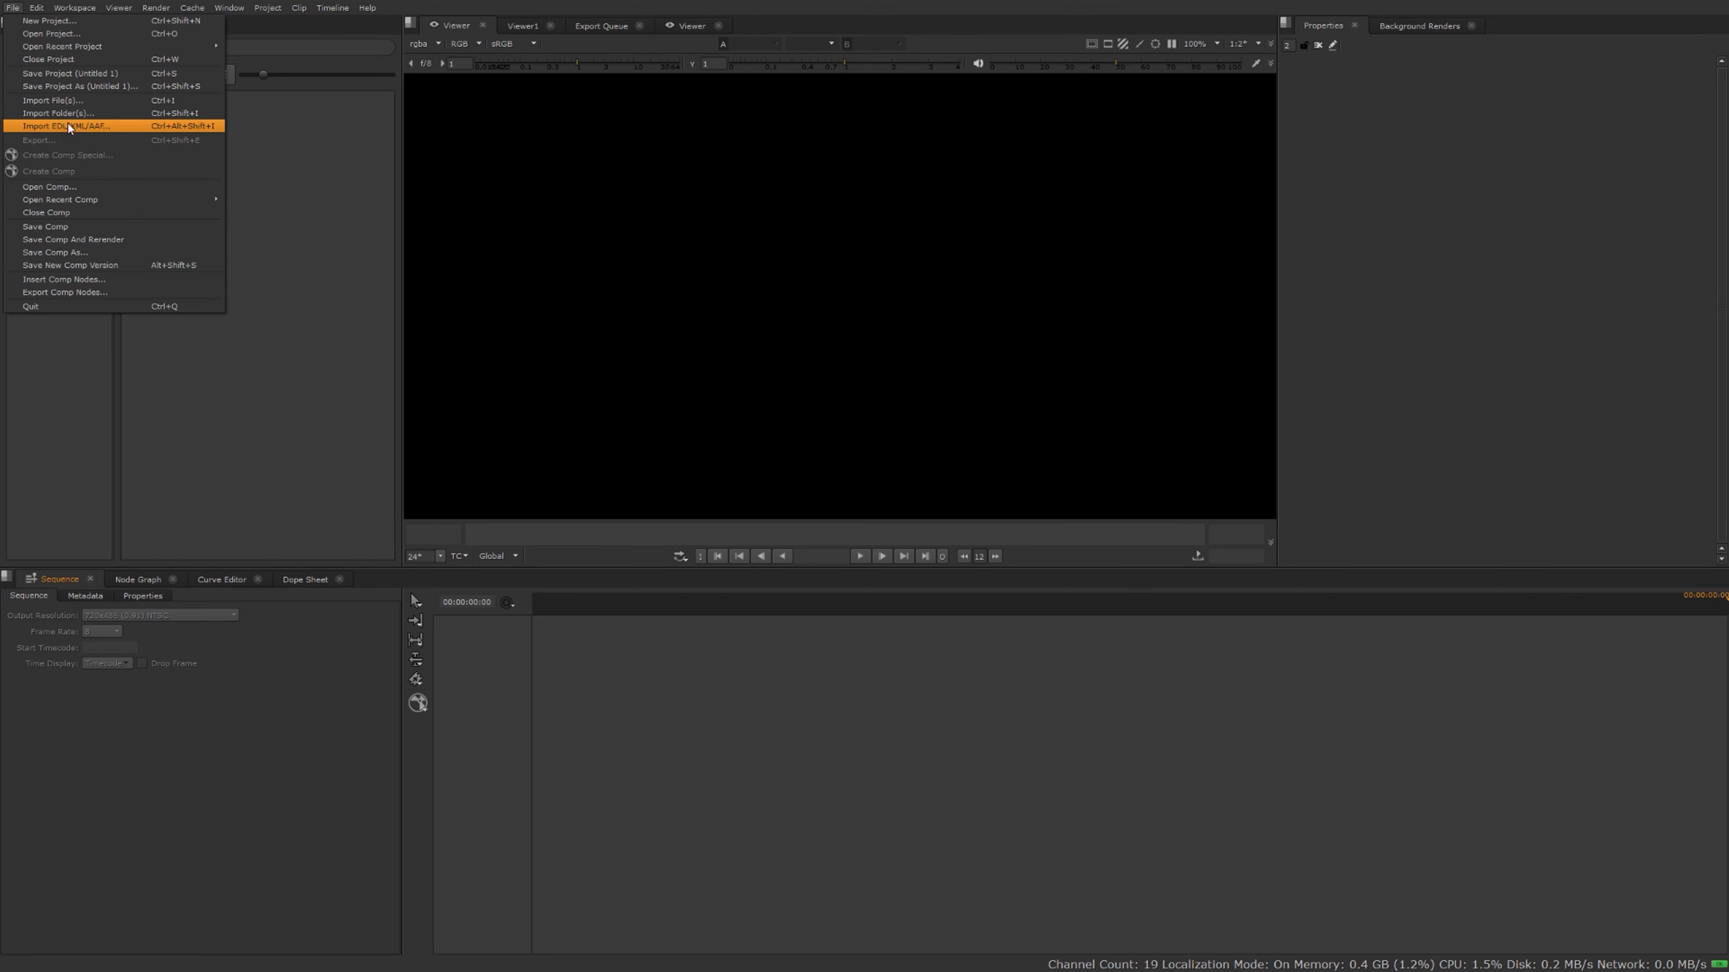
{"action": "left_click", "coordinate": [52, 353]}
{"action": "right_click", "coordinate": [69, 96]}
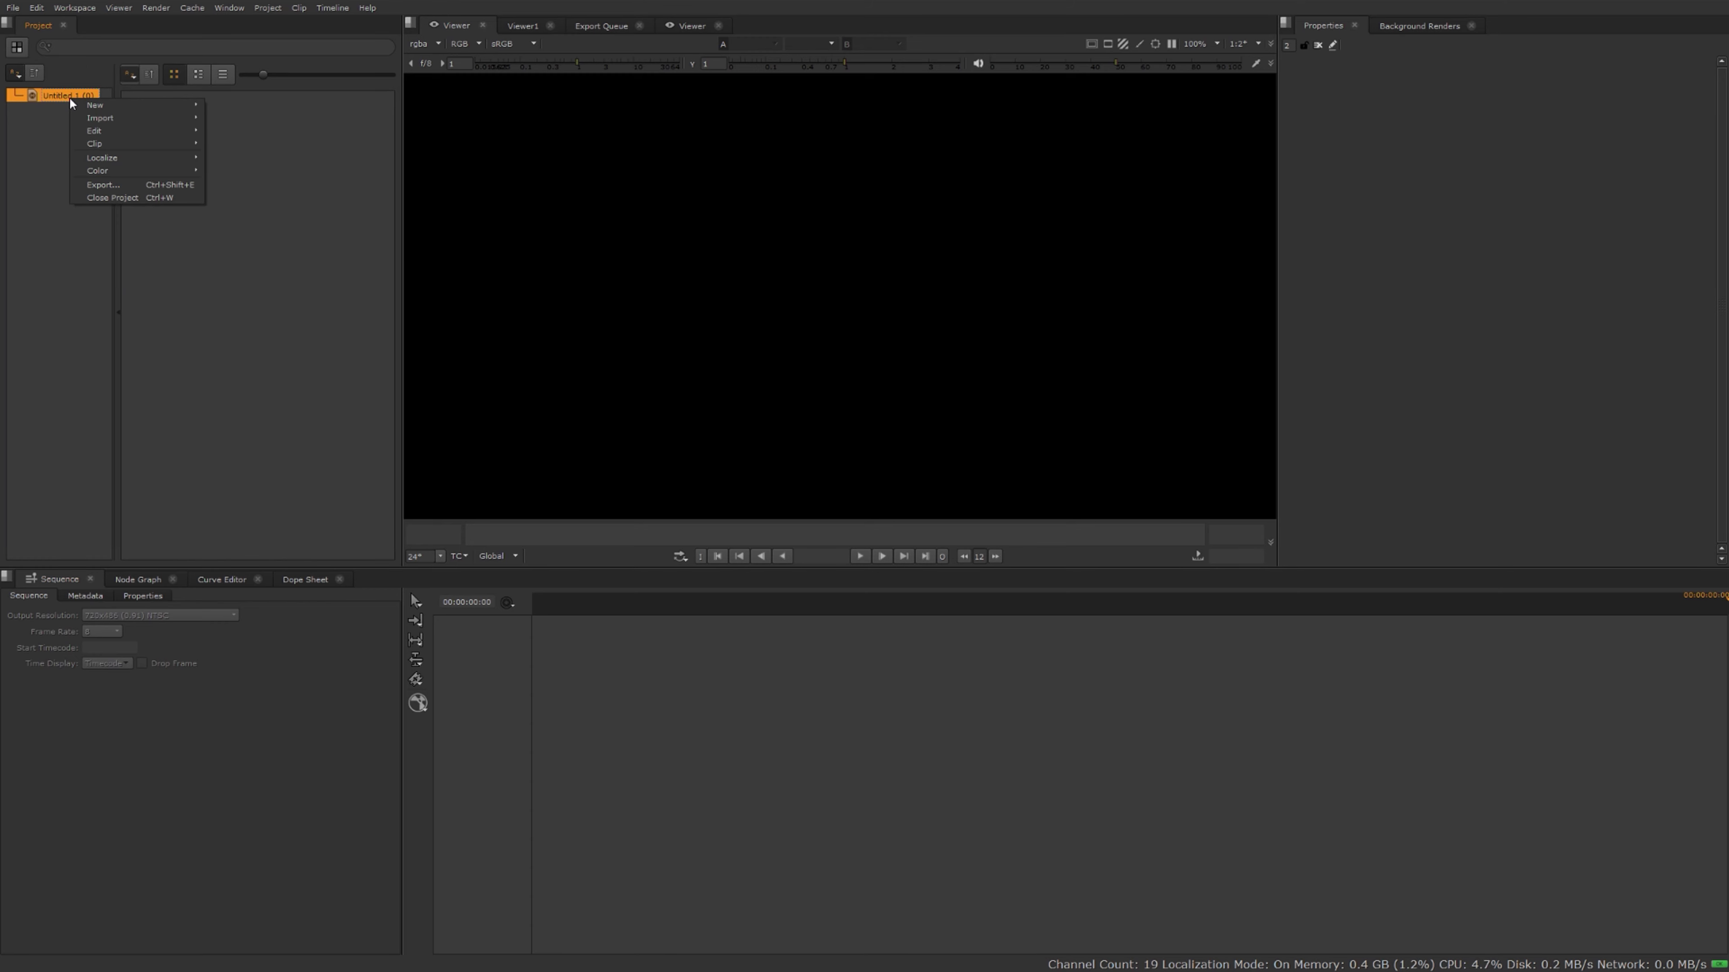
{"action": "mouse_move", "coordinate": [85, 117]}
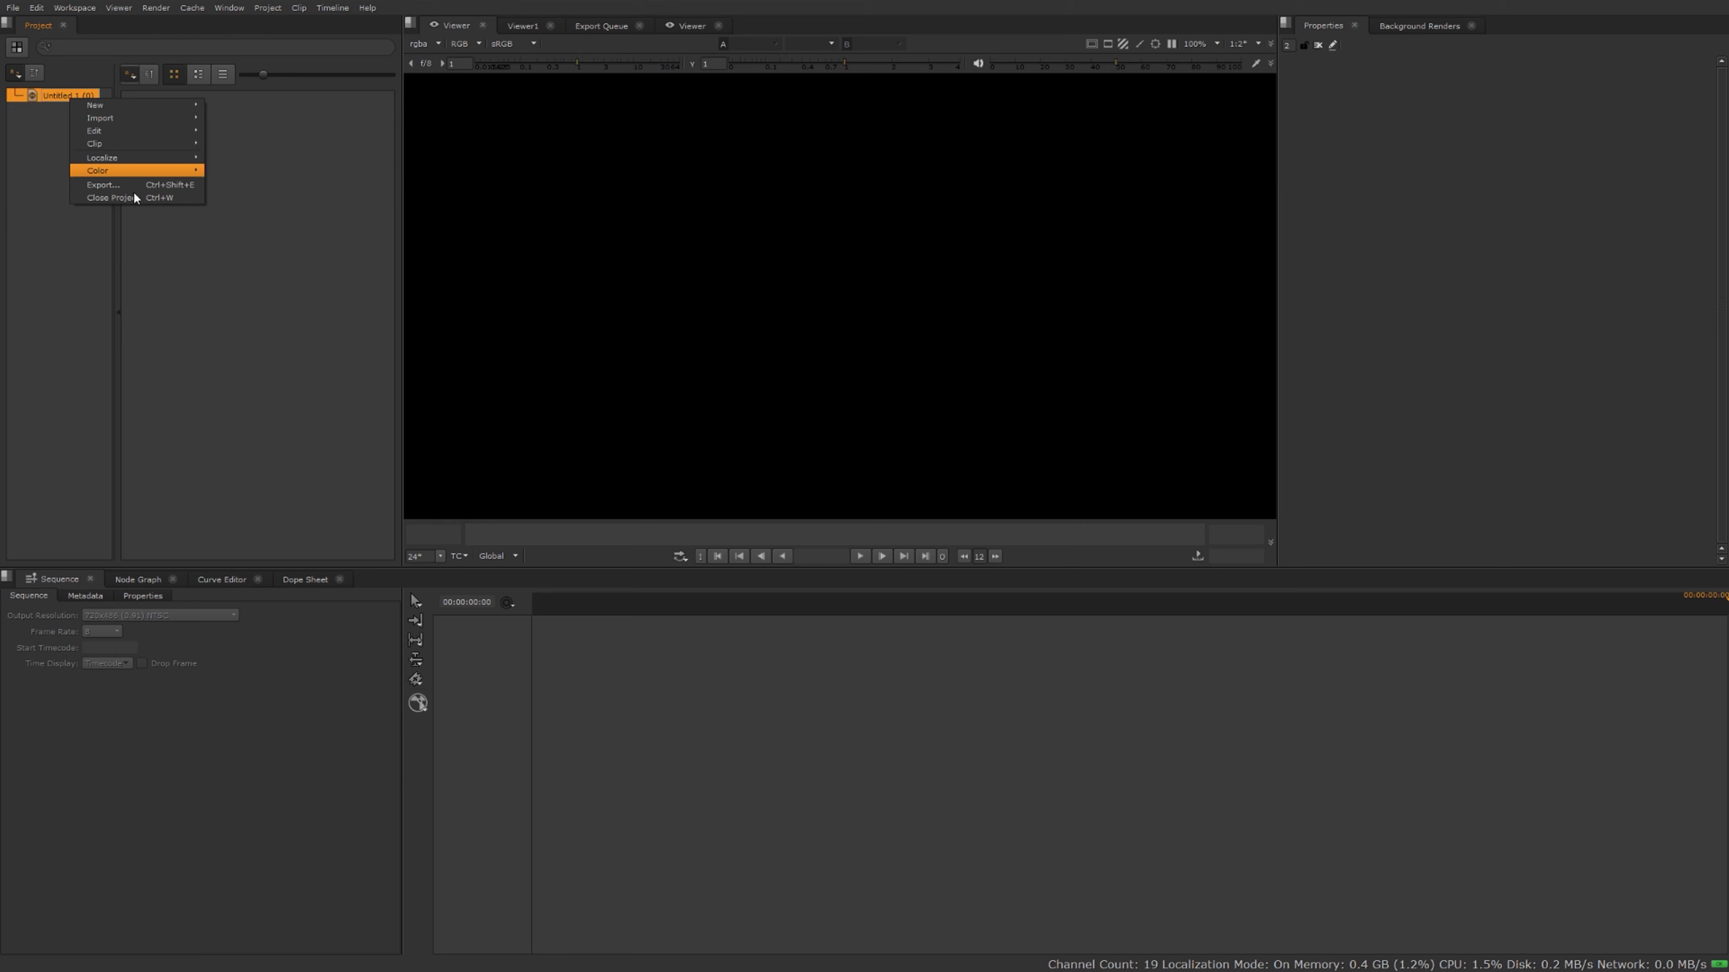
{"action": "left_click", "coordinate": [48, 272]}
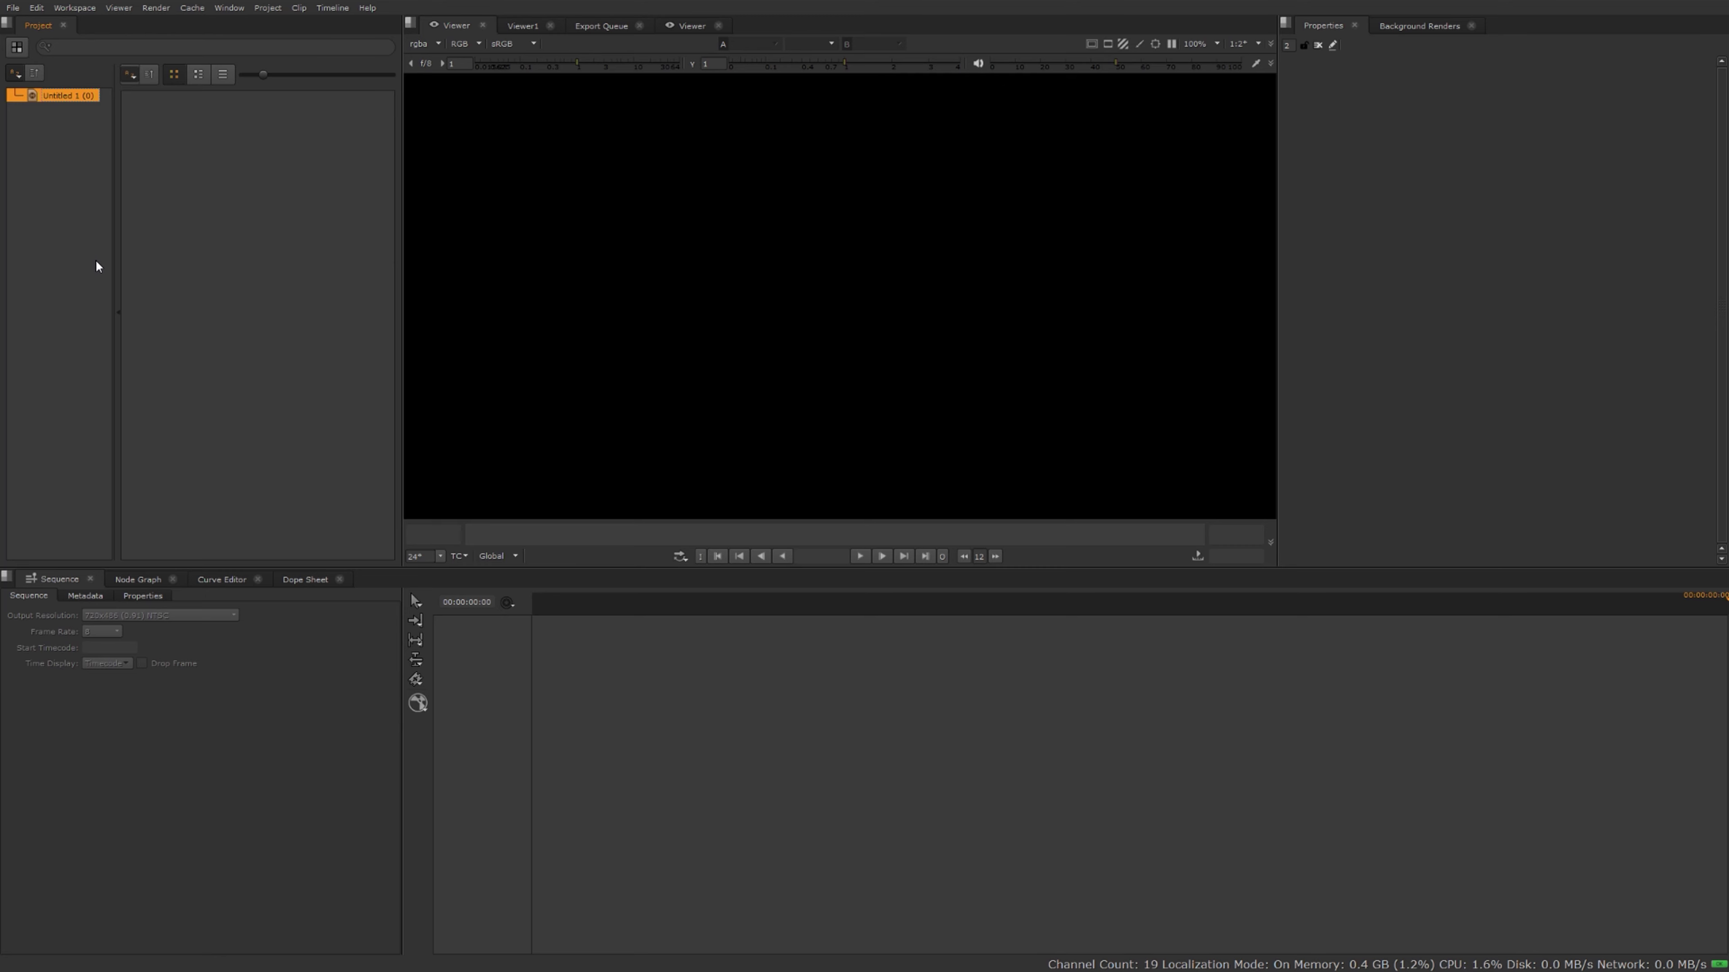
{"action": "right_click", "coordinate": [55, 100]}
Import 'SIDI 30 edit _V02.xml' as a sequence and scrub through its opening seconds
{"action": "mouse_move", "coordinate": [89, 158]}
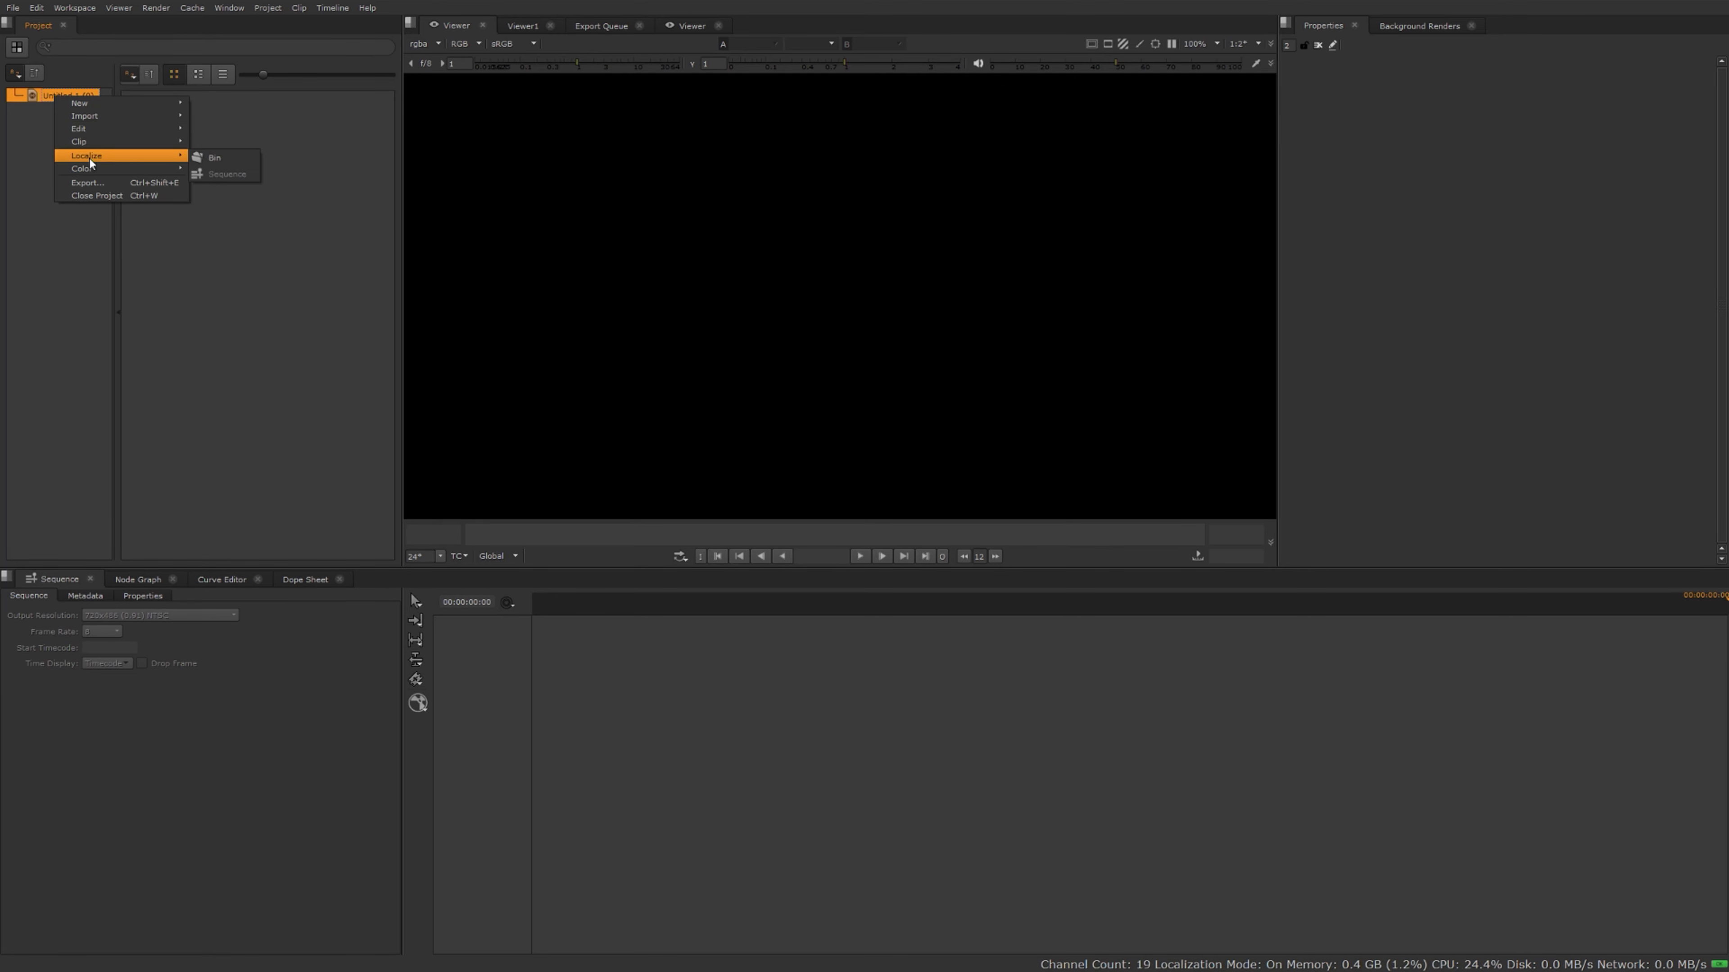
{"action": "mouse_move", "coordinate": [102, 115]}
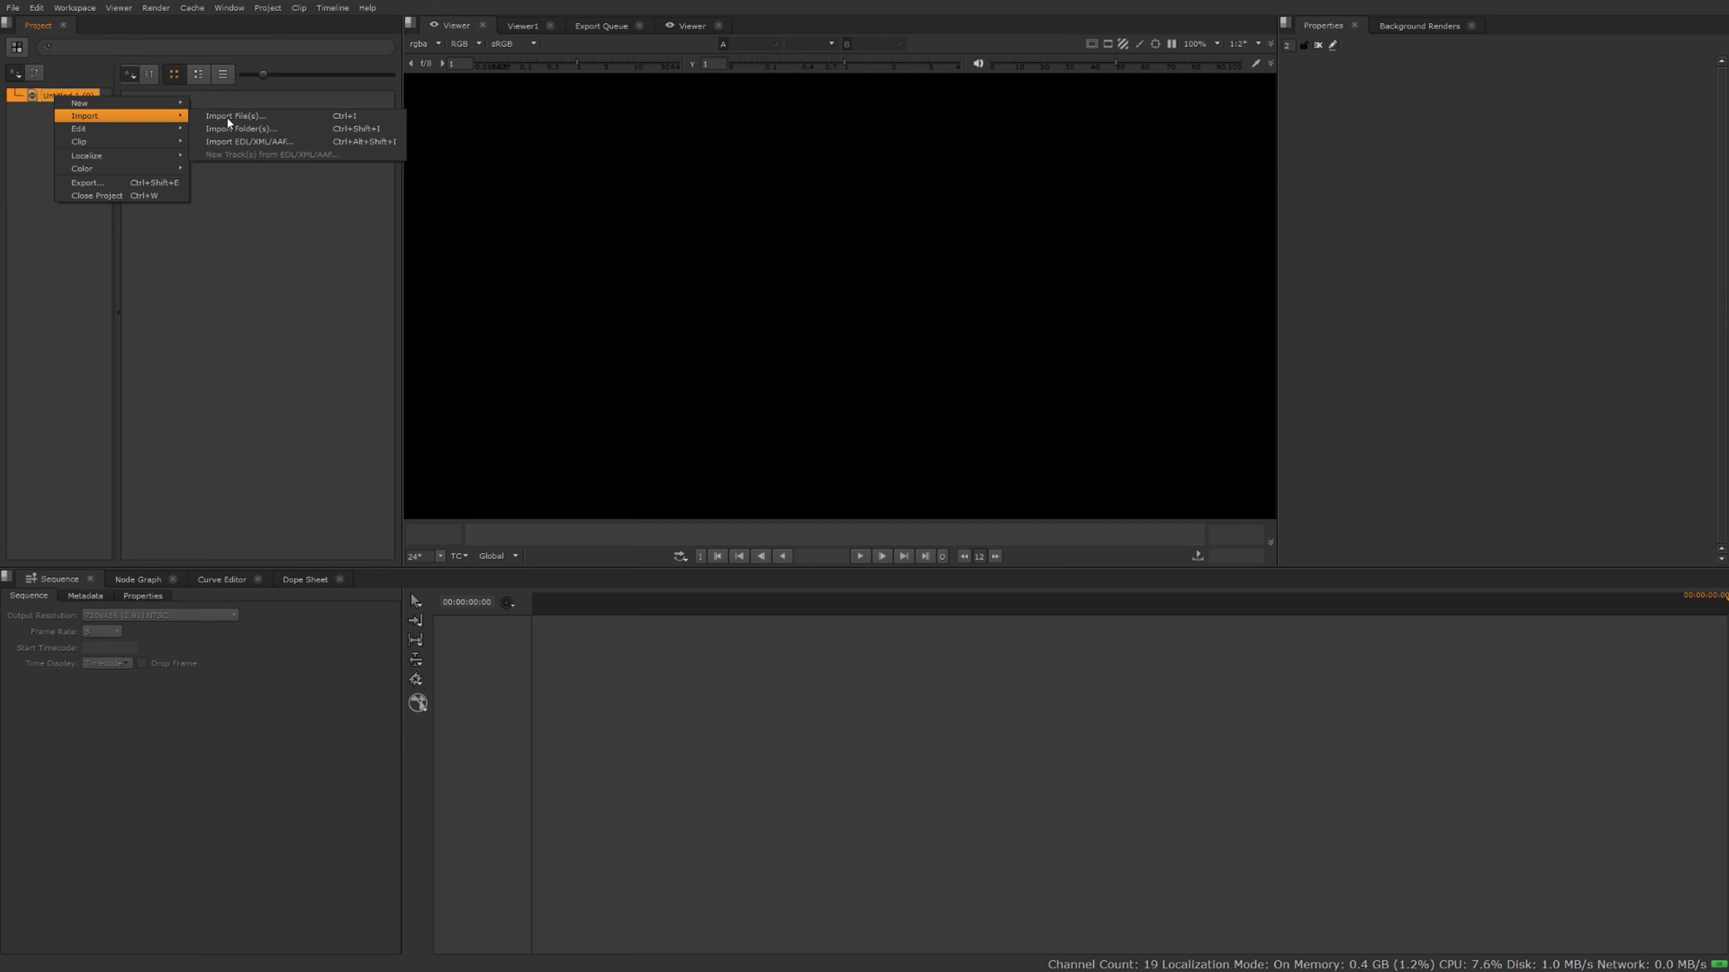
{"action": "left_click", "coordinate": [271, 141]}
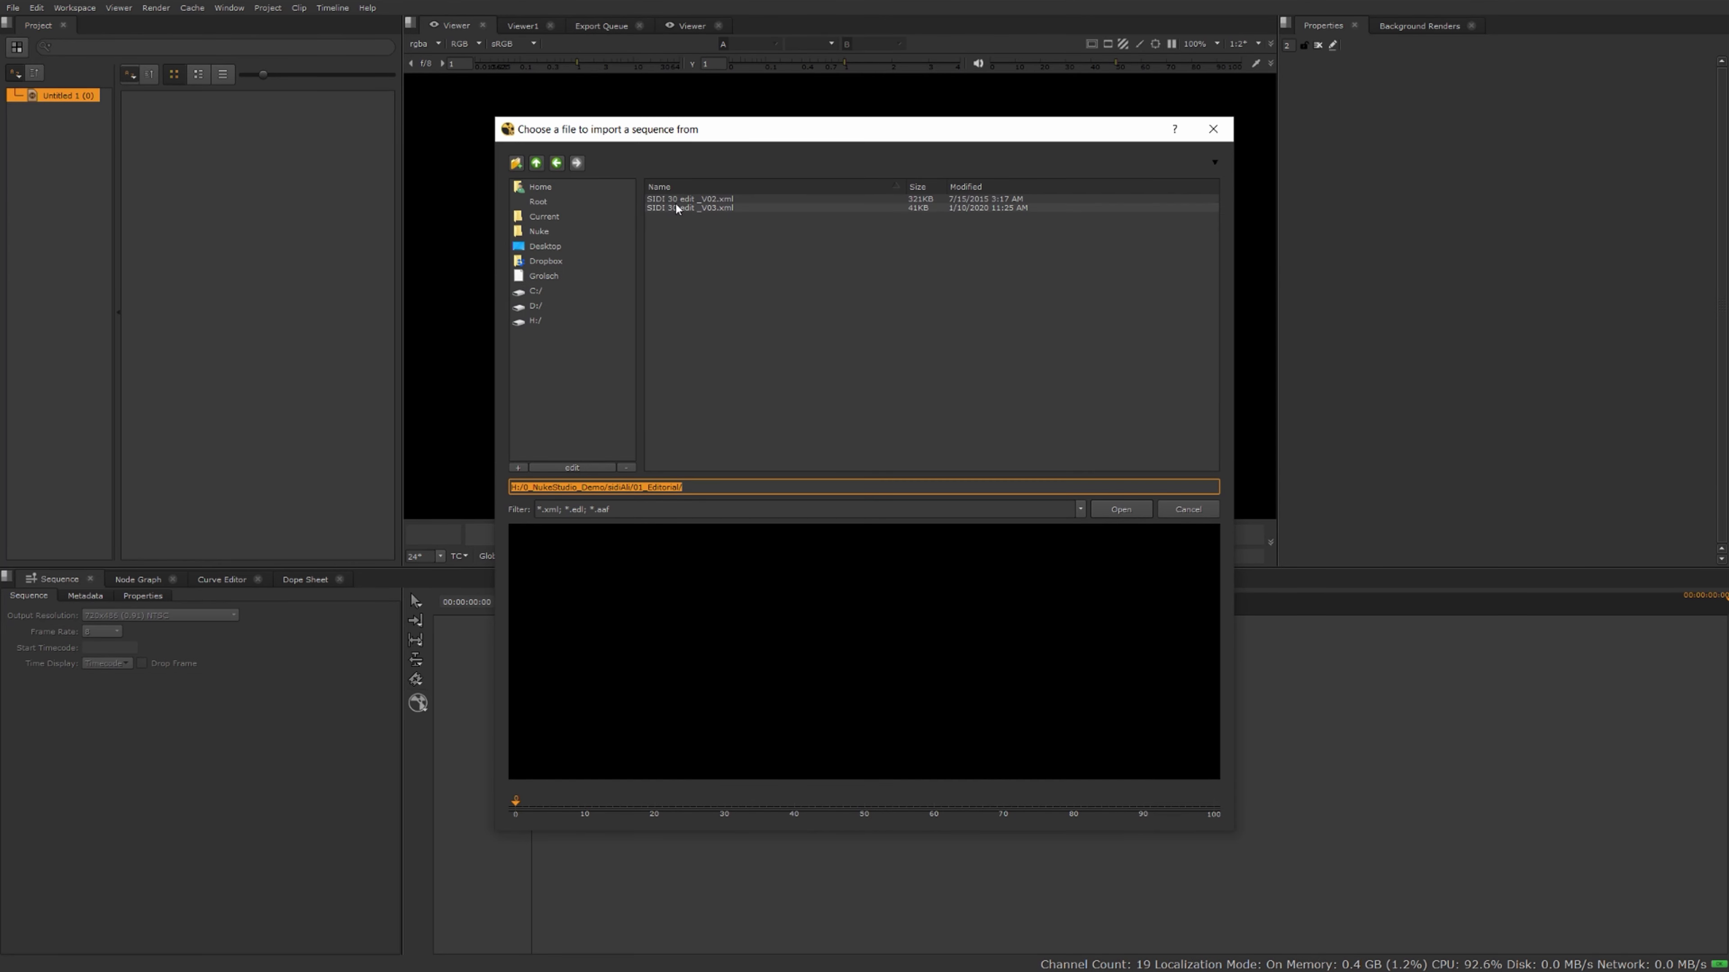
{"action": "left_click", "coordinate": [681, 199]}
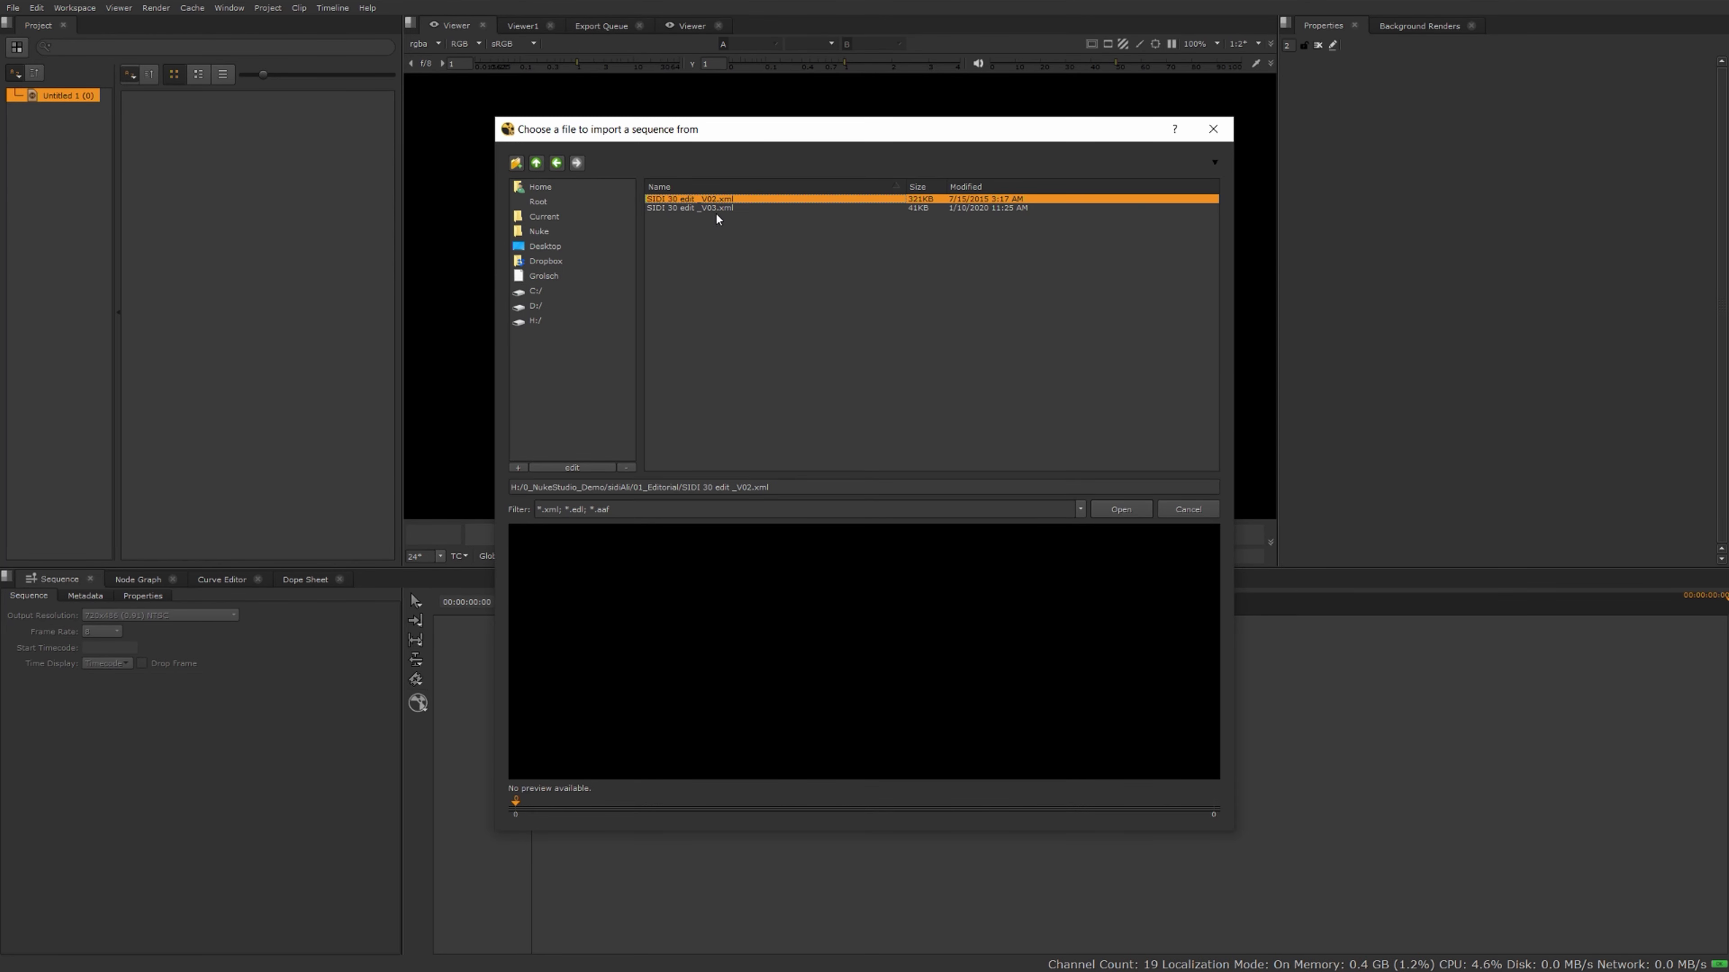
{"action": "left_click", "coordinate": [1133, 510]}
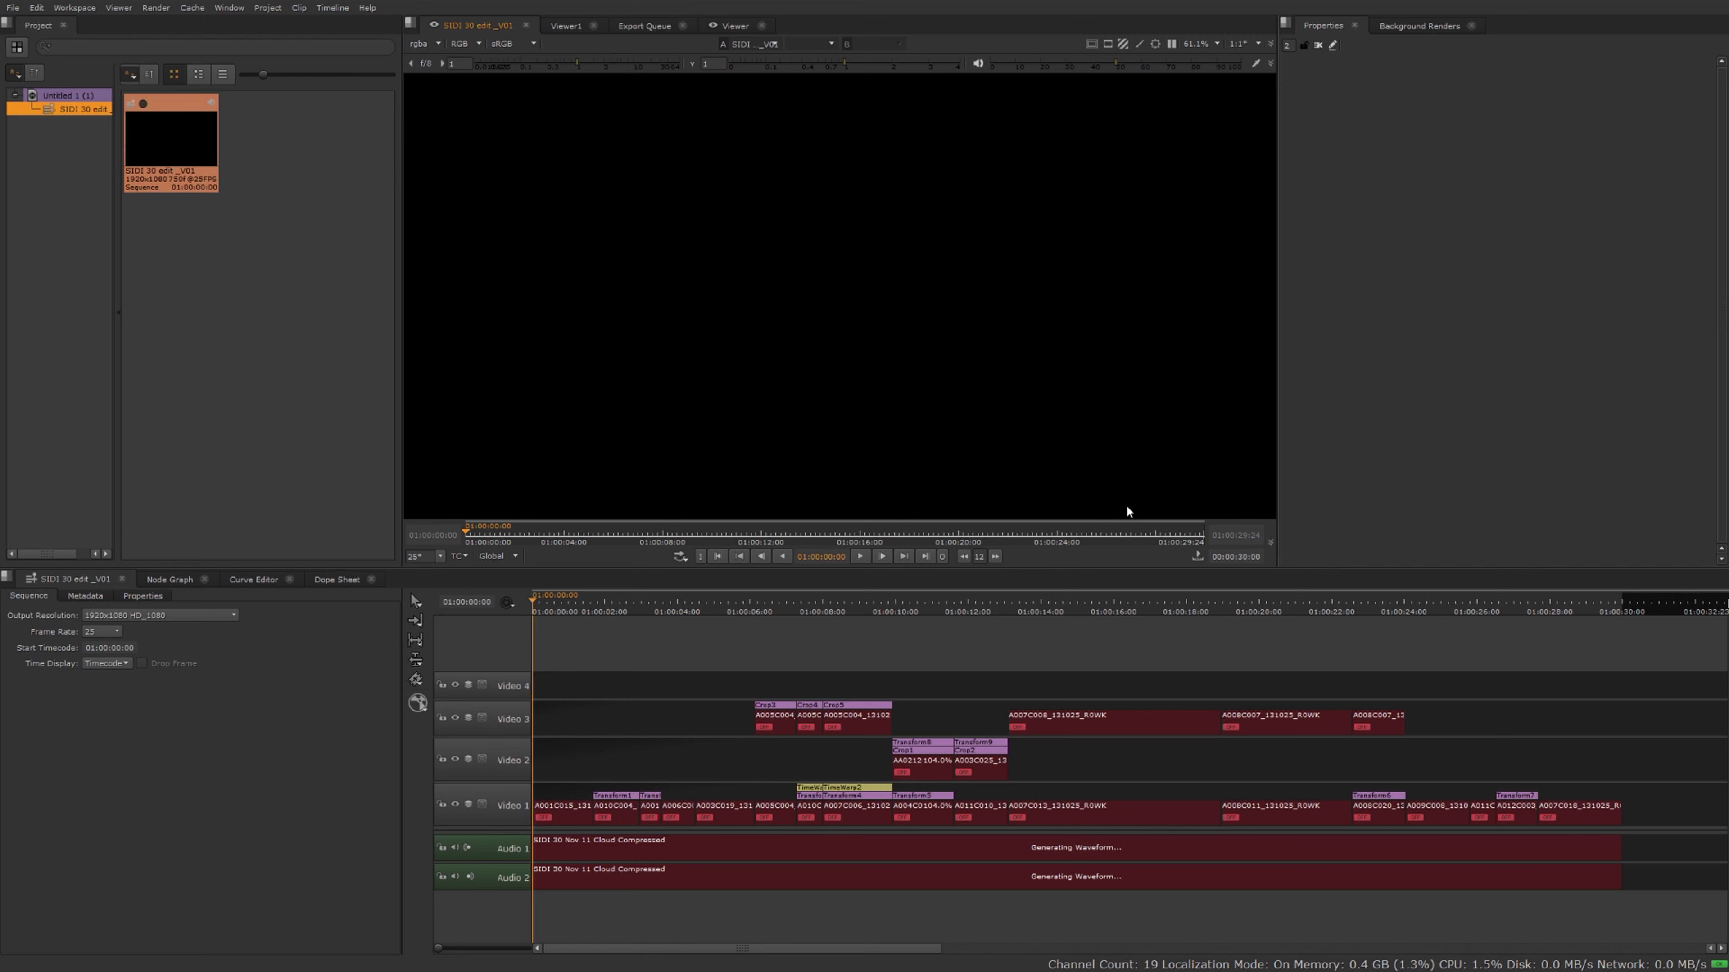
{"action": "left_click_drag", "start_coordinate": [670, 604], "coordinate": [568, 609]}
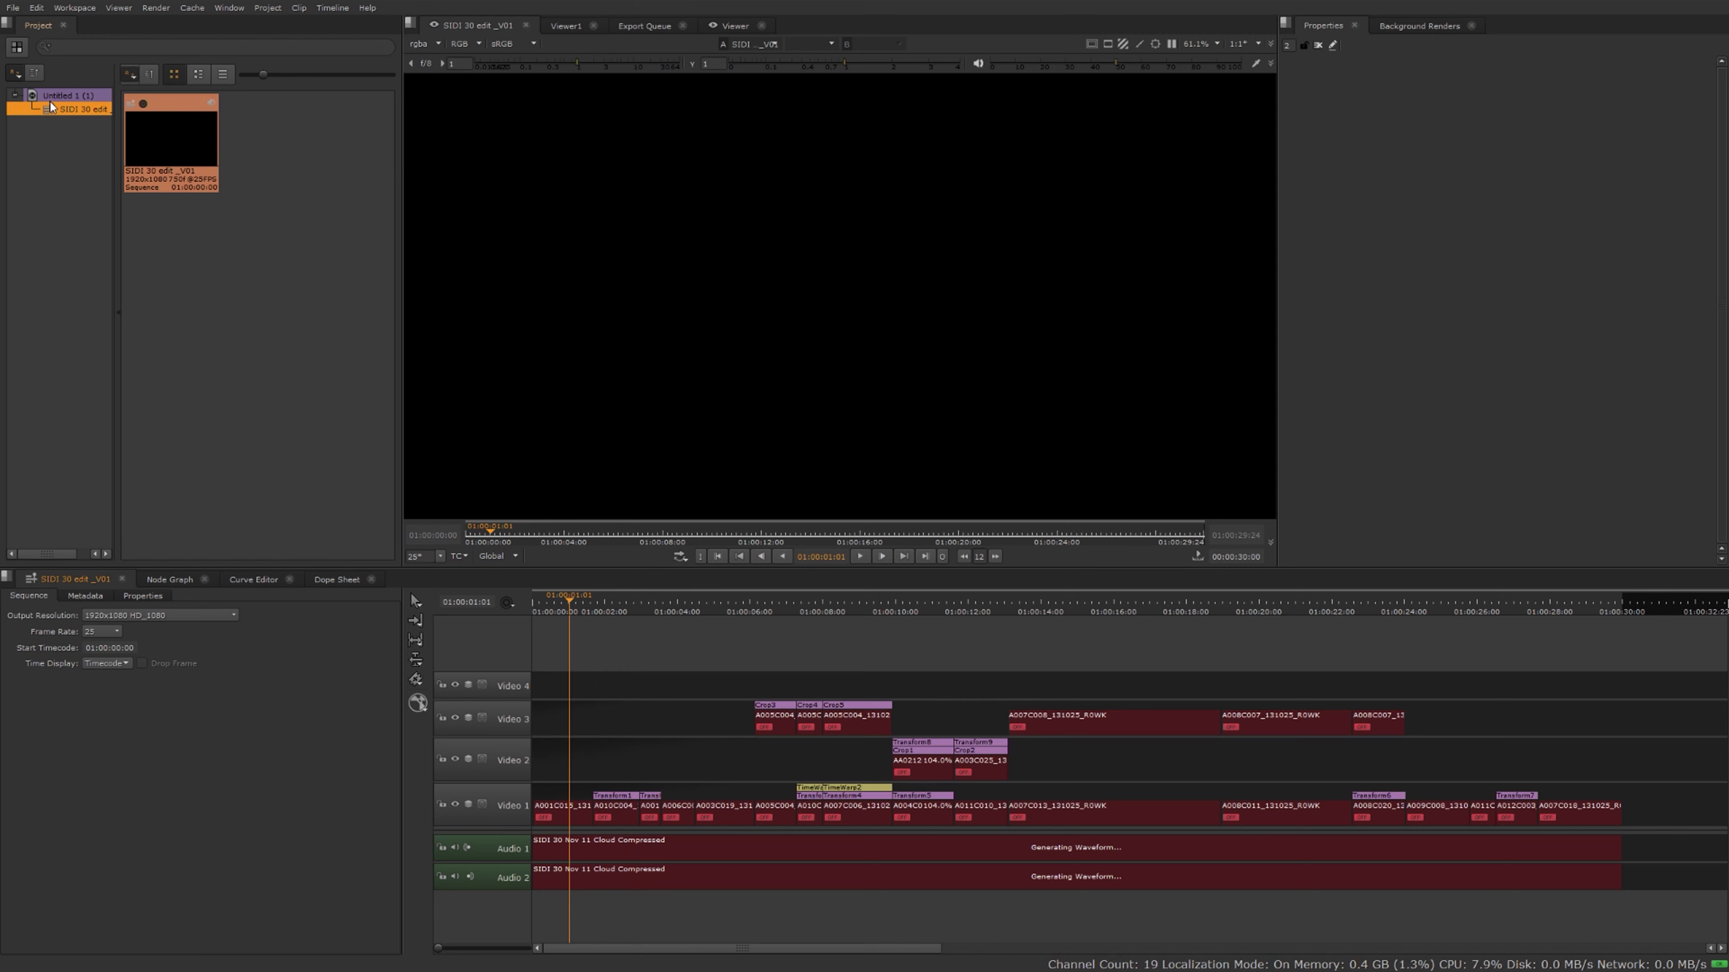
{"action": "left_click", "coordinate": [72, 107]}
Switch to the Conforming workspace listing the sequence's events
{"action": "left_click", "coordinate": [80, 8]}
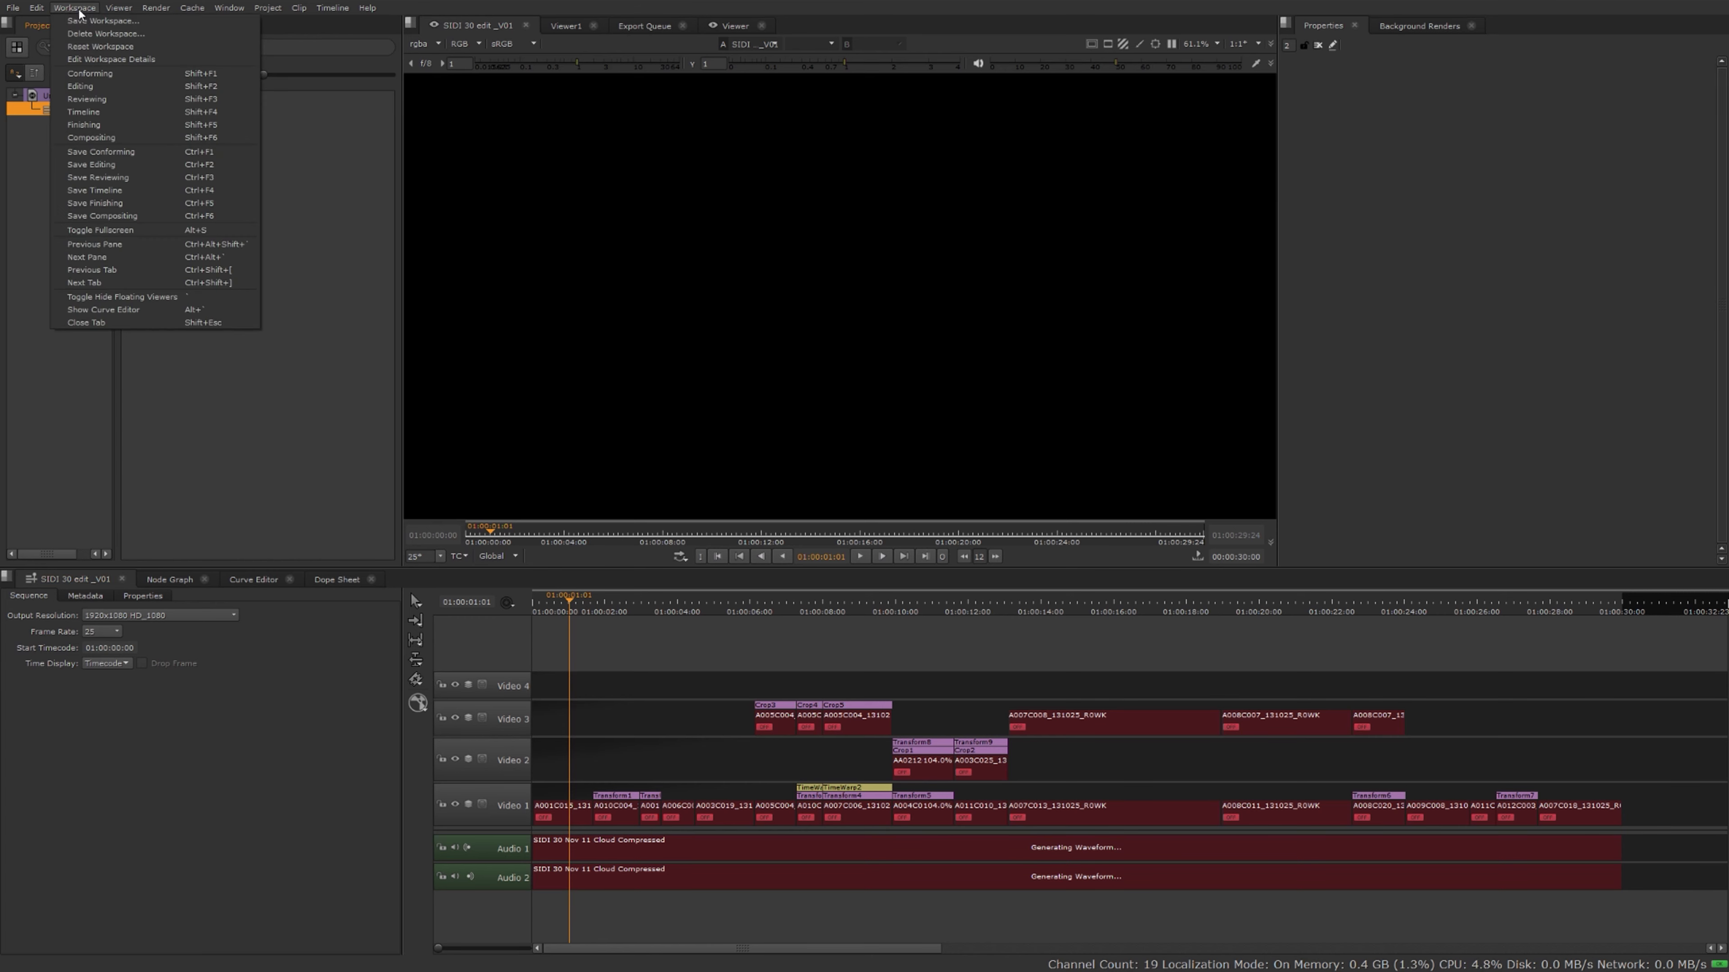
{"action": "left_click", "coordinate": [91, 83]}
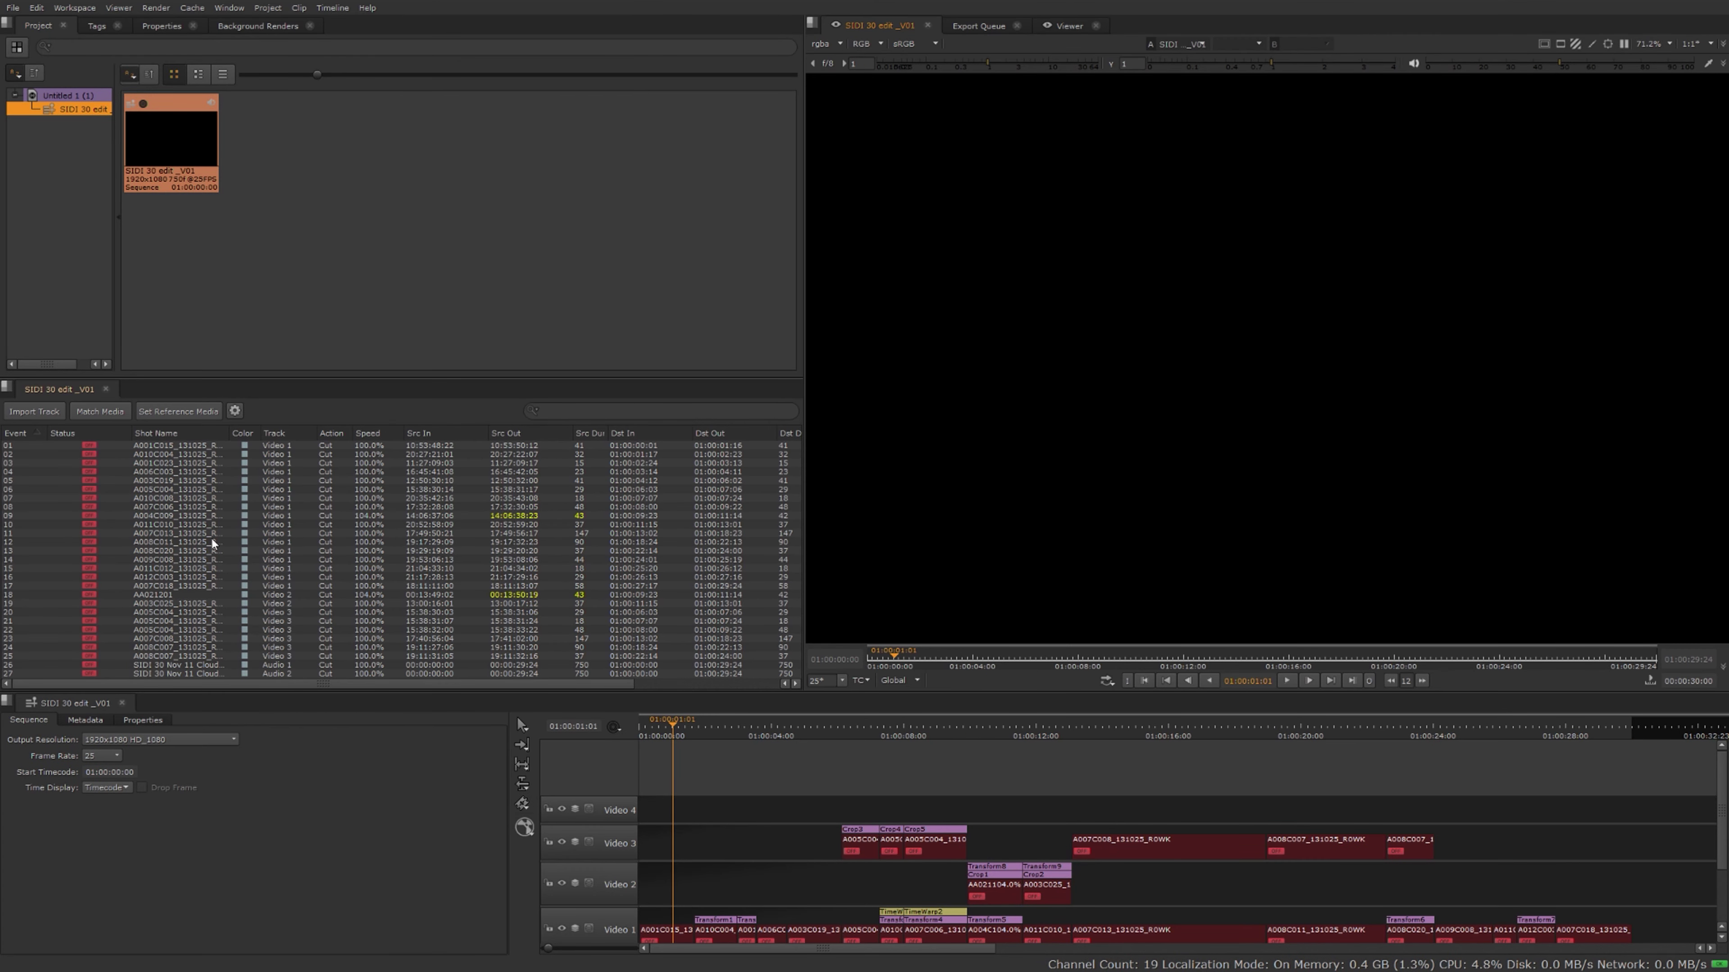
Run Match Media and choose the sidiAli 02_Footage folder as the search location
{"action": "left_click", "coordinate": [112, 413]}
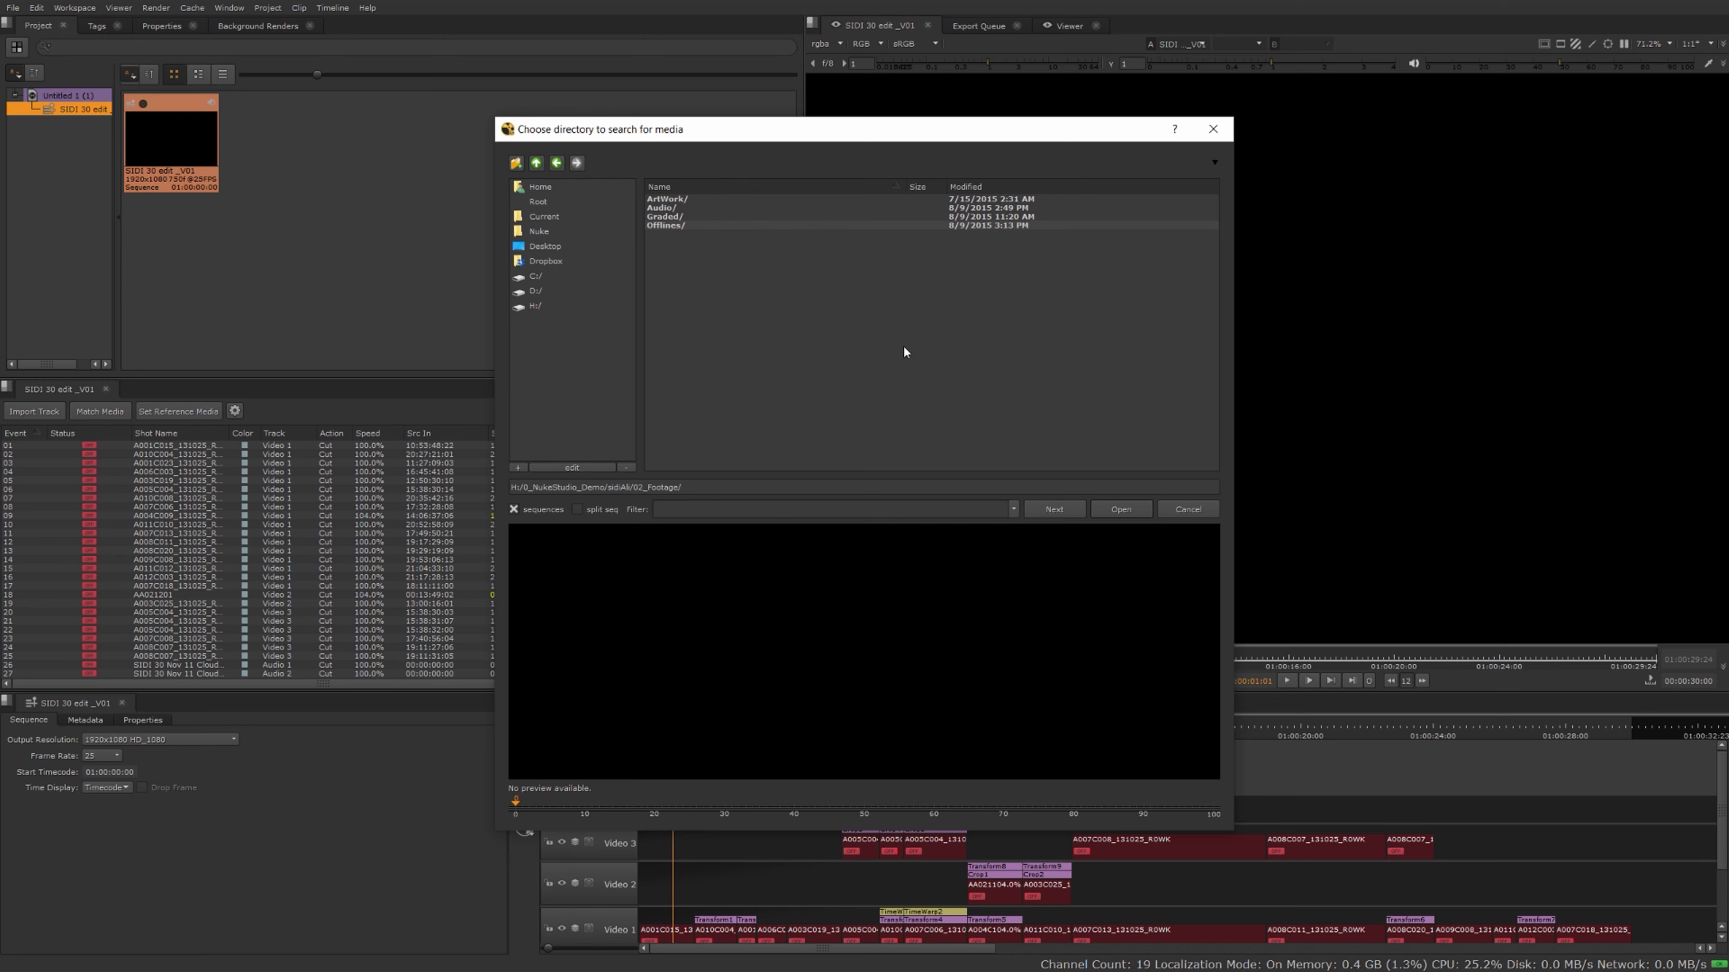
{"action": "double_click", "coordinate": [666, 217]}
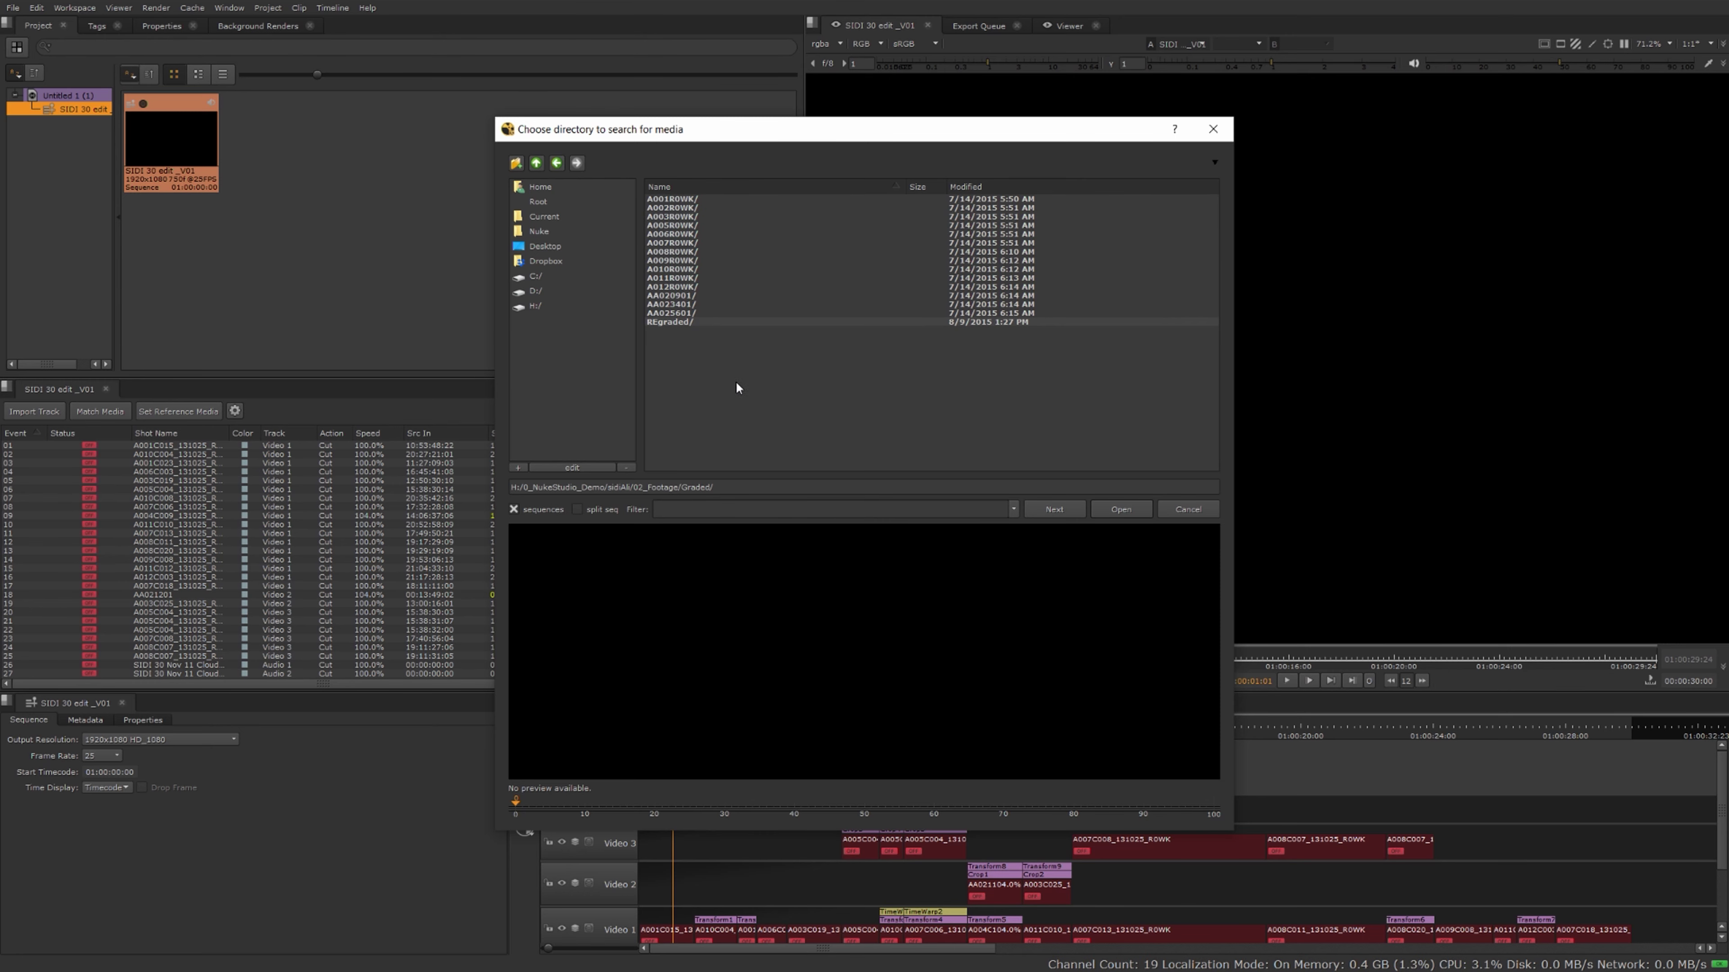
{"action": "left_click", "coordinate": [556, 162]}
{"action": "left_click", "coordinate": [556, 162]}
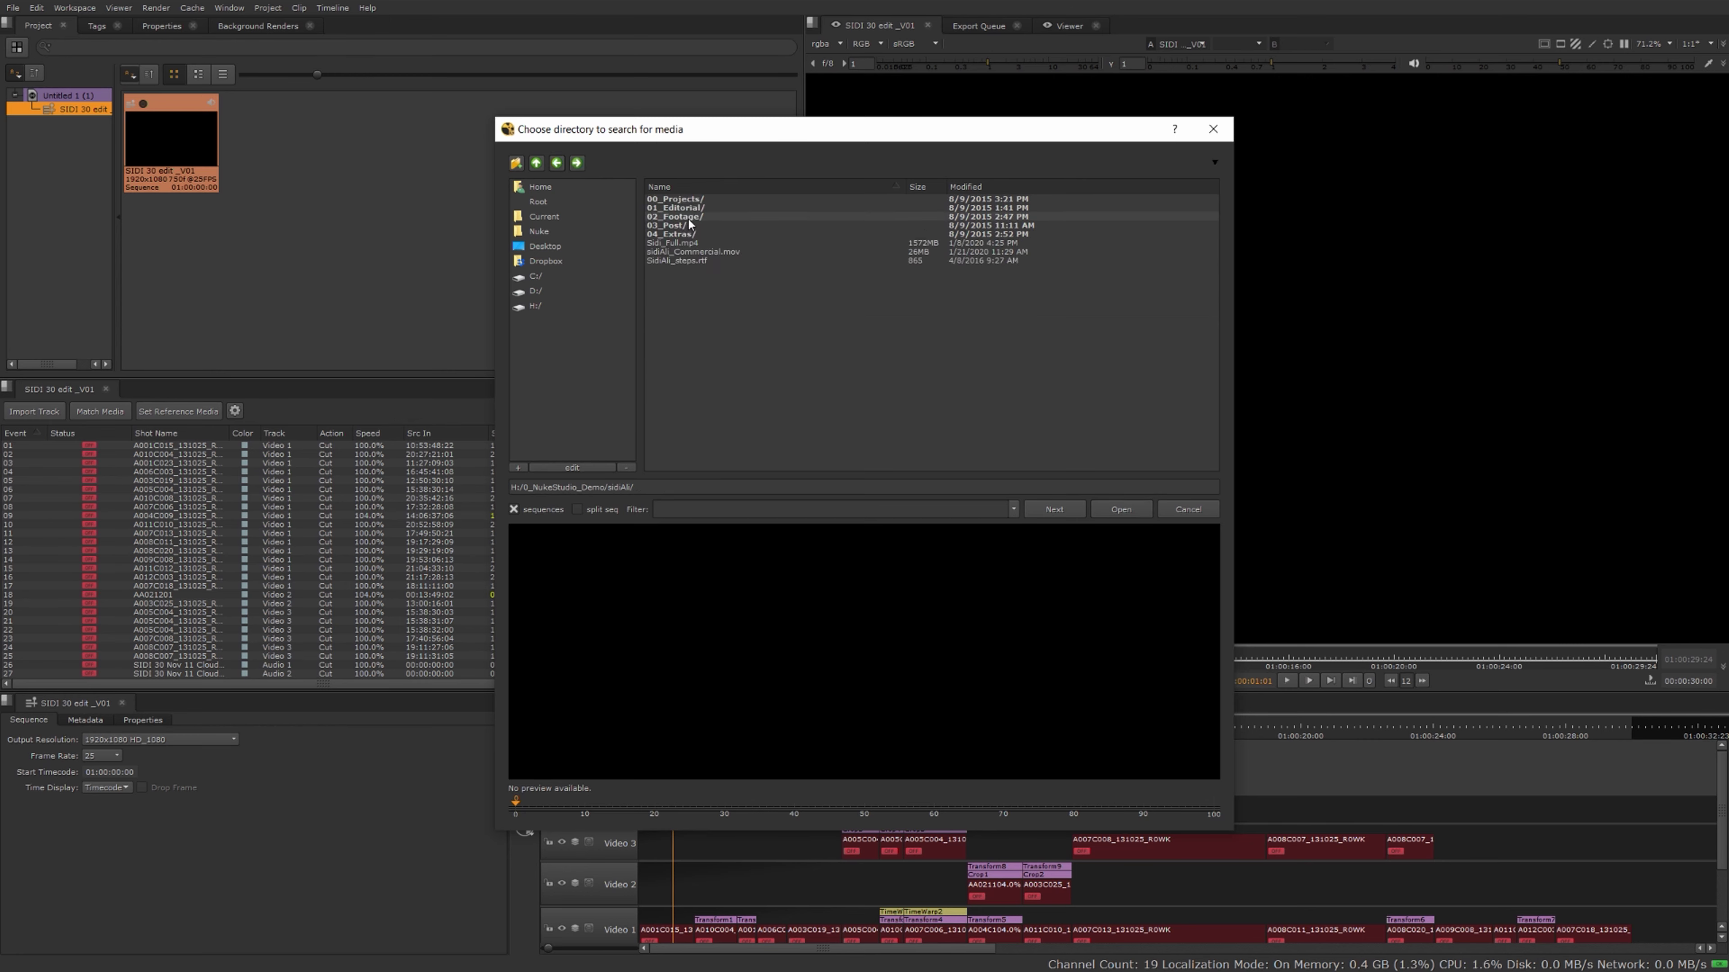
{"action": "double_click", "coordinate": [688, 217]}
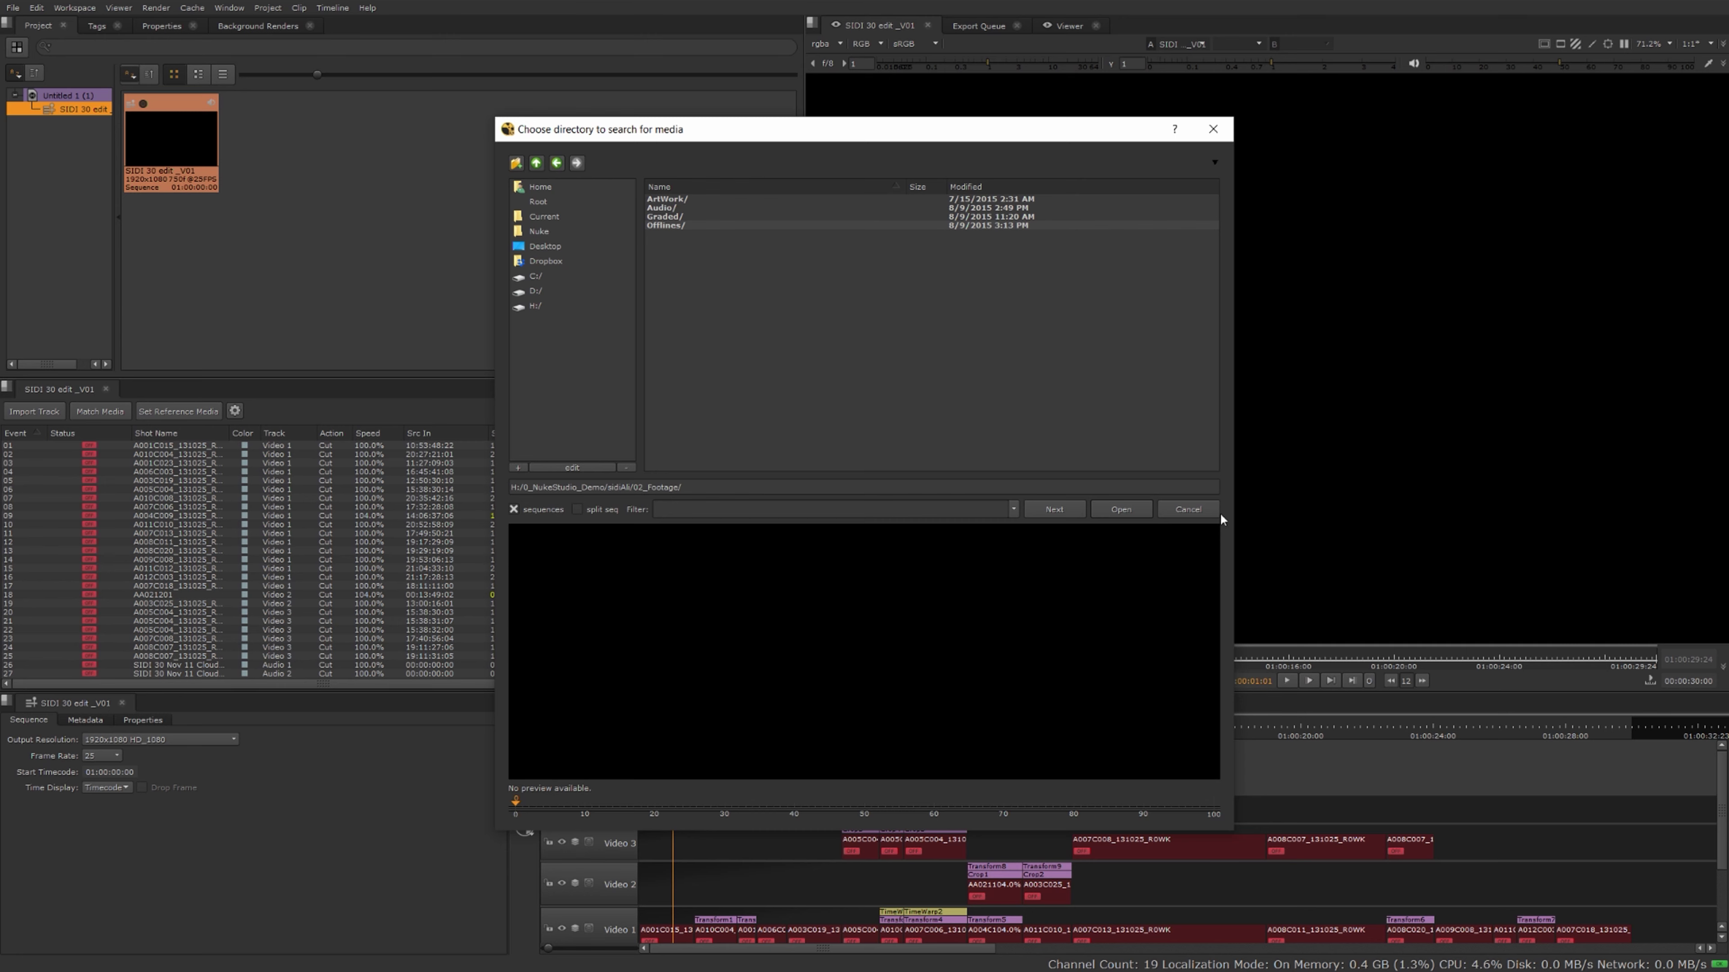
{"action": "left_click", "coordinate": [1135, 509]}
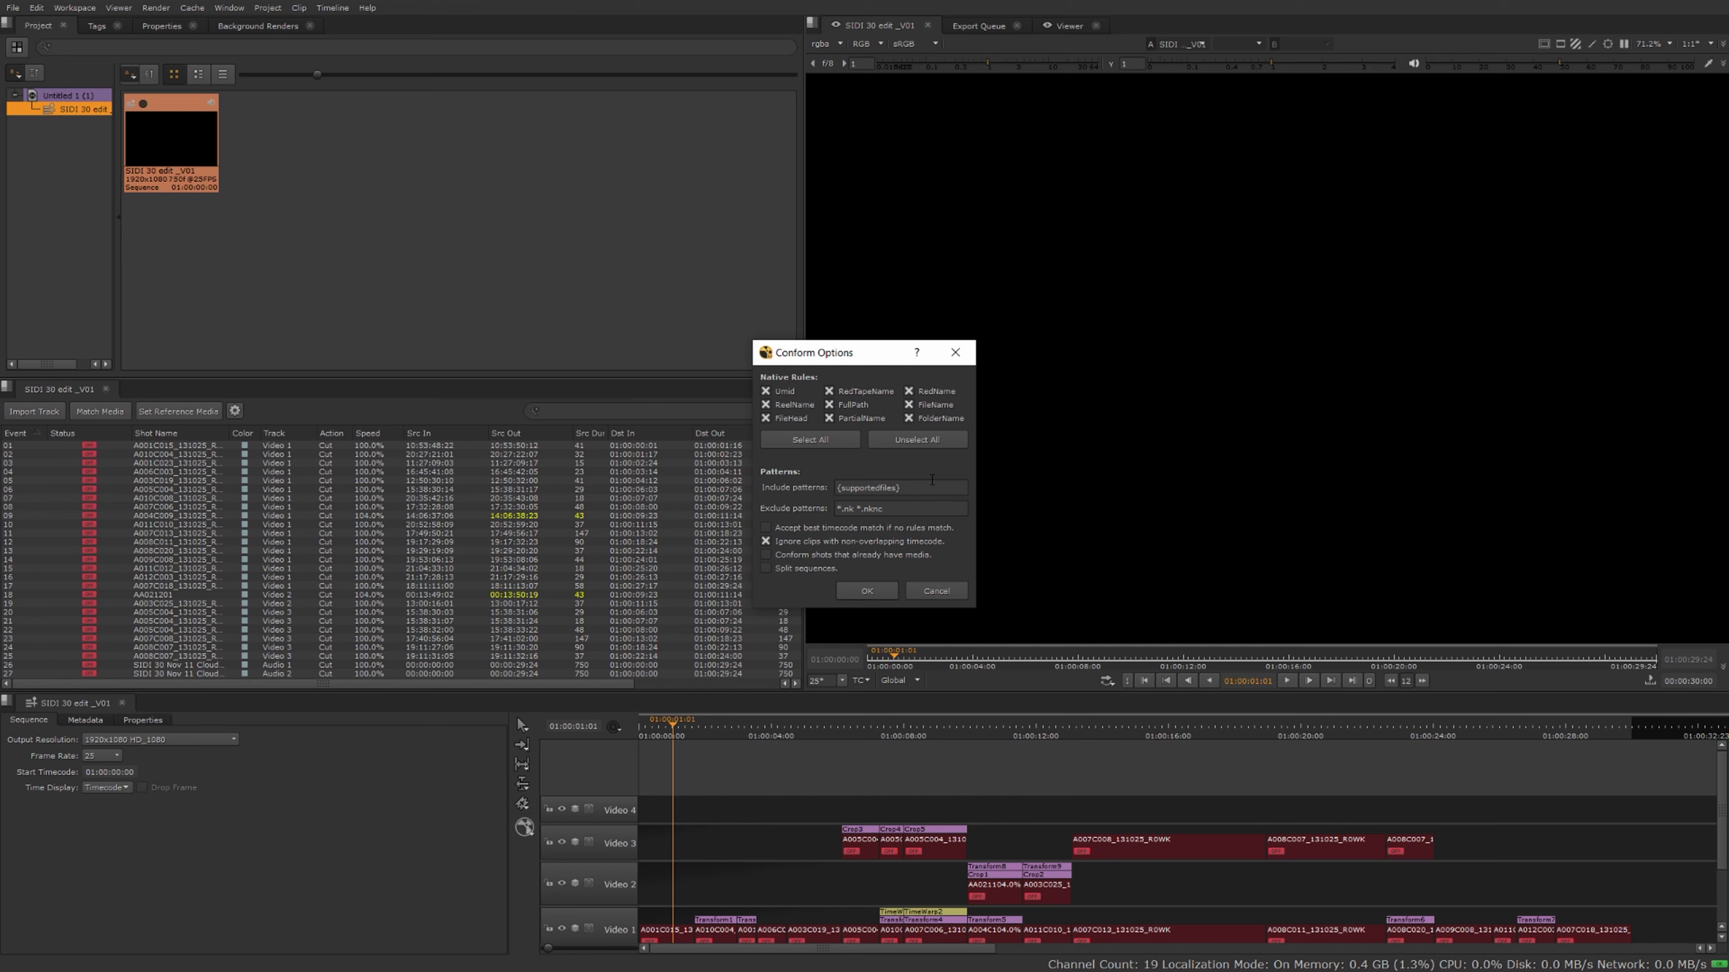
Set the include pattern to *.MO, keep exclude as *.nk *.nknc, and run the conform
{"action": "triple_click", "coordinate": [919, 490]}
{"action": "key", "text": "BackSpace"}
{"action": "type", "text": "*.MO"}
{"action": "triple_click", "coordinate": [924, 505]}
{"action": "key", "text": "BackSpace"}
{"action": "key", "text": "ctrl+z"}
{"action": "left_click", "coordinate": [868, 590]}
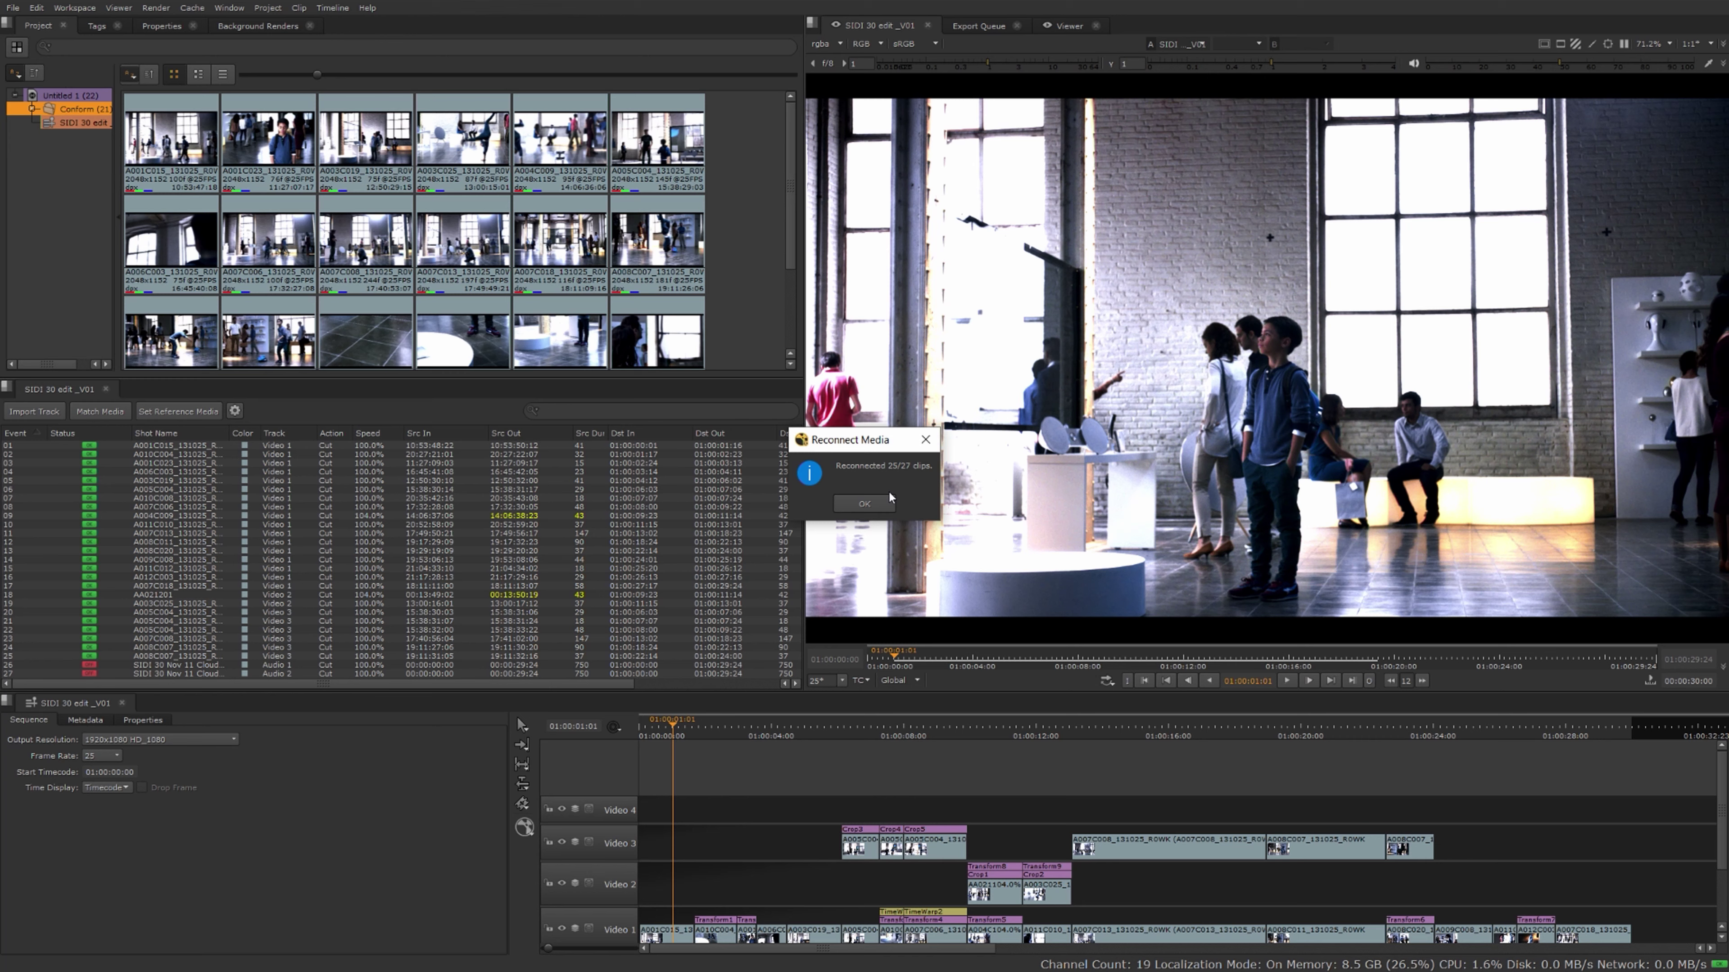
Dismiss the 25/27 reconnection notice and select the two unlinked audio events, rows 26 and 27
{"action": "left_click", "coordinate": [847, 504]}
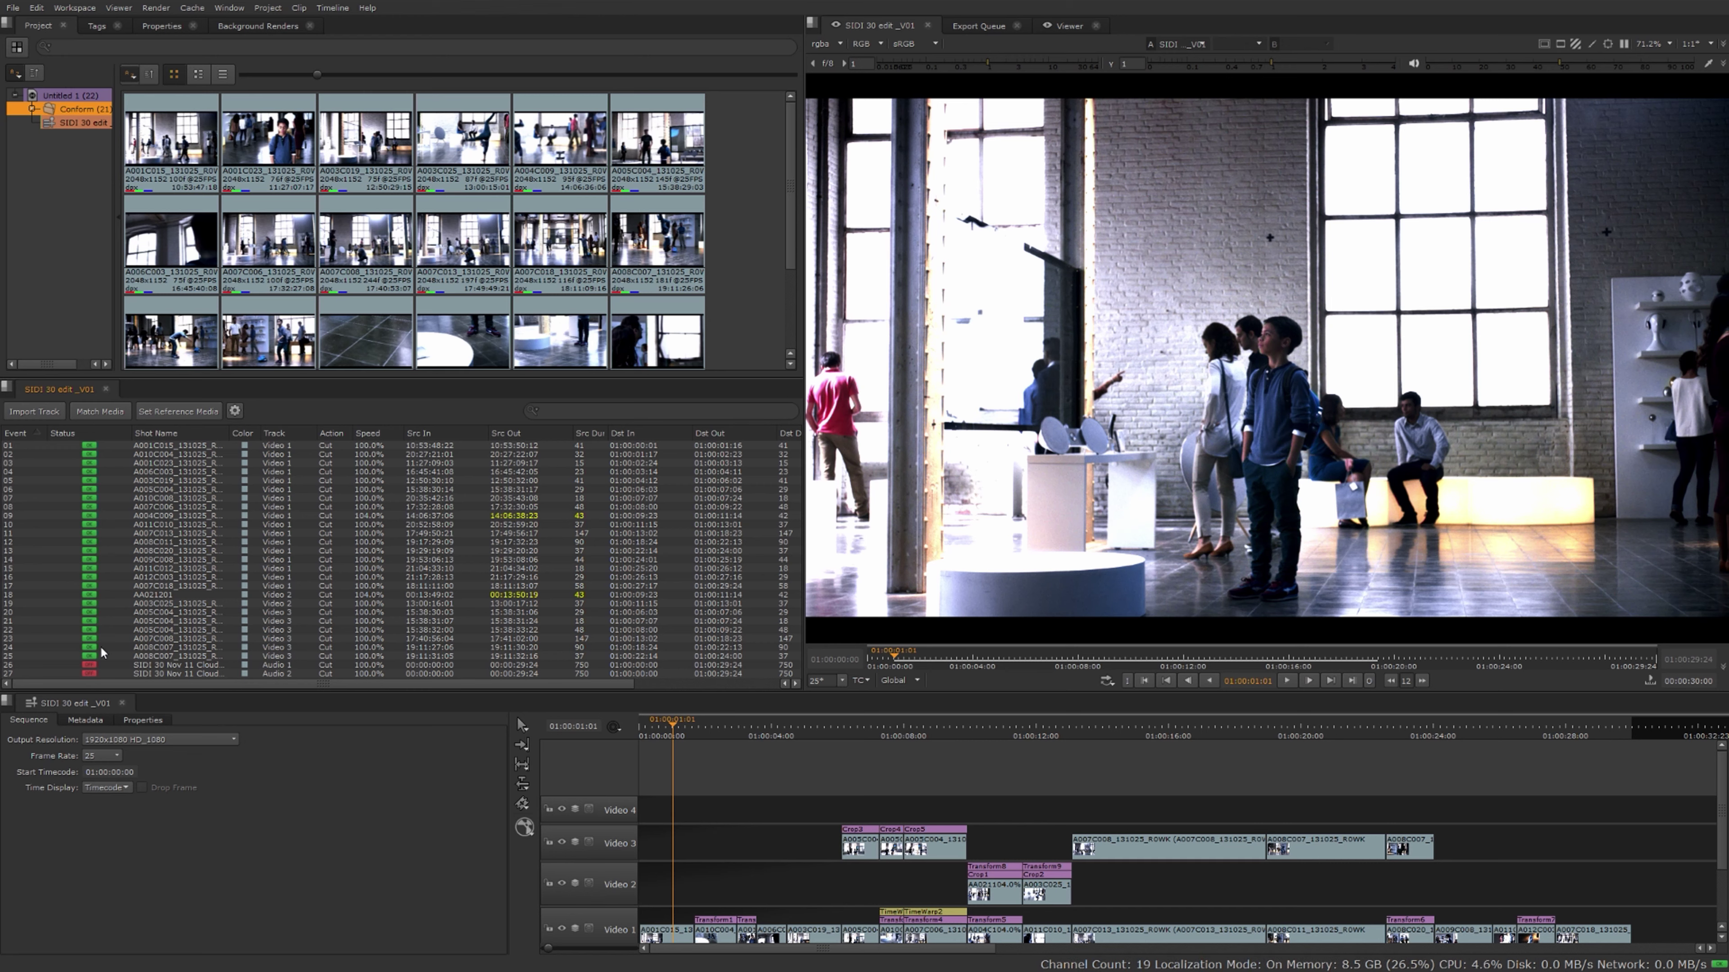
{"action": "left_click", "coordinate": [116, 667]}
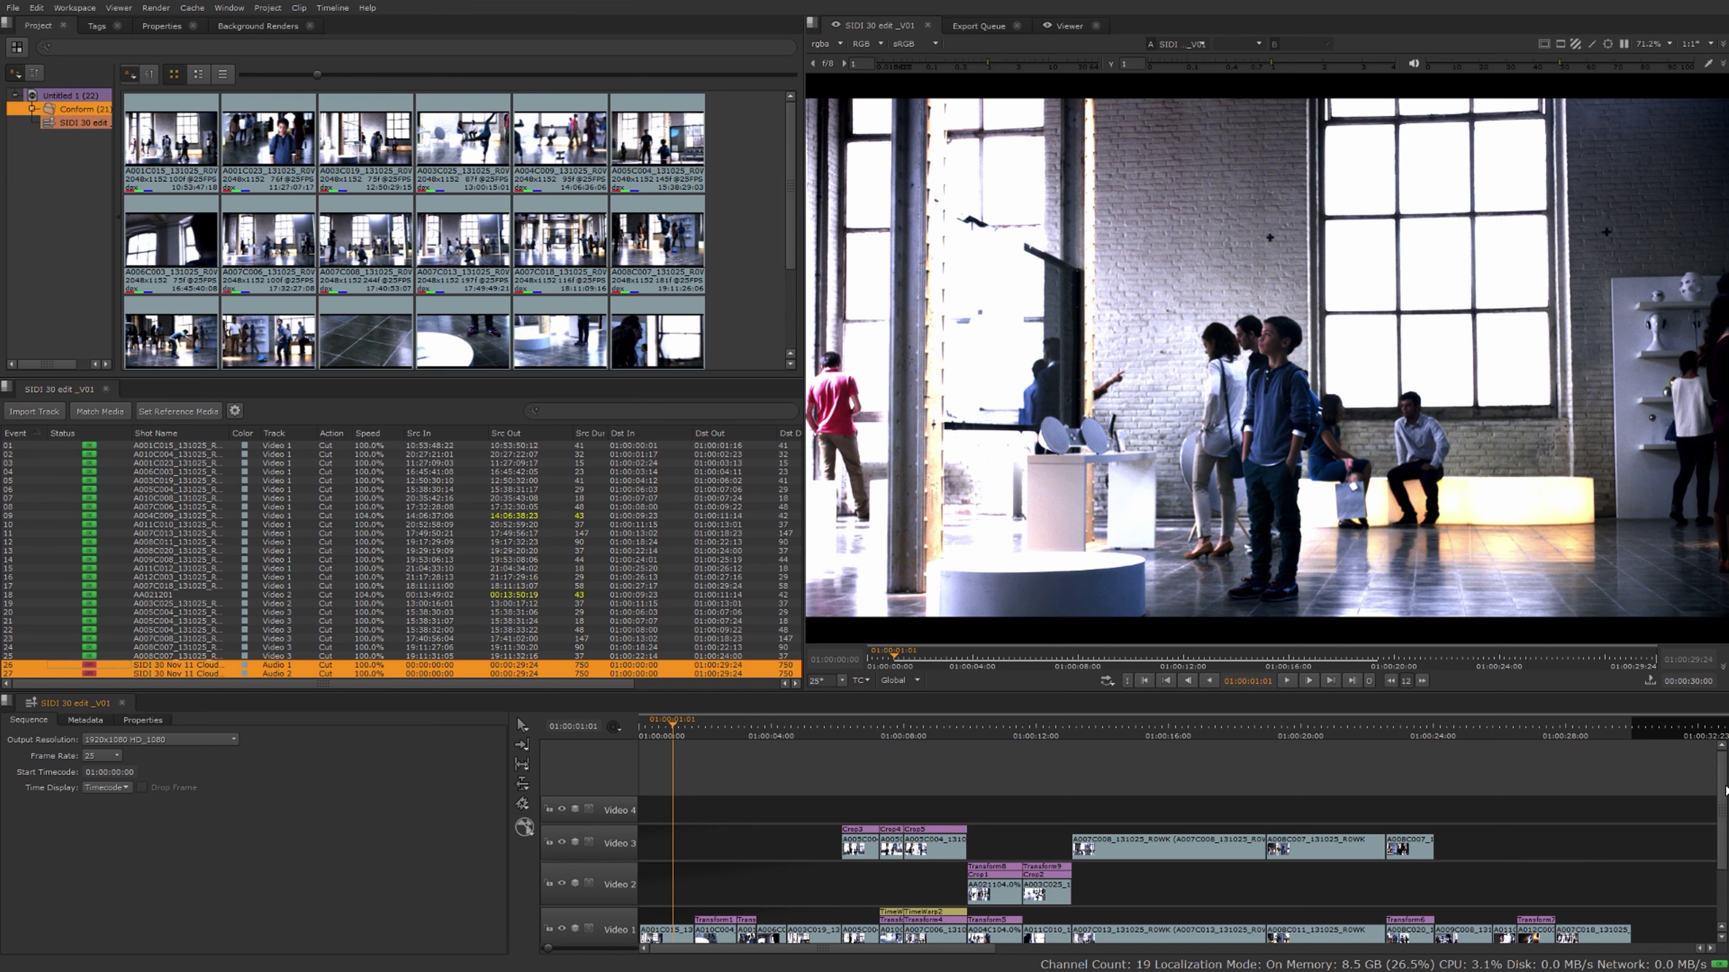
{"action": "left_click_drag", "start_coordinate": [1725, 790], "coordinate": [1725, 848]}
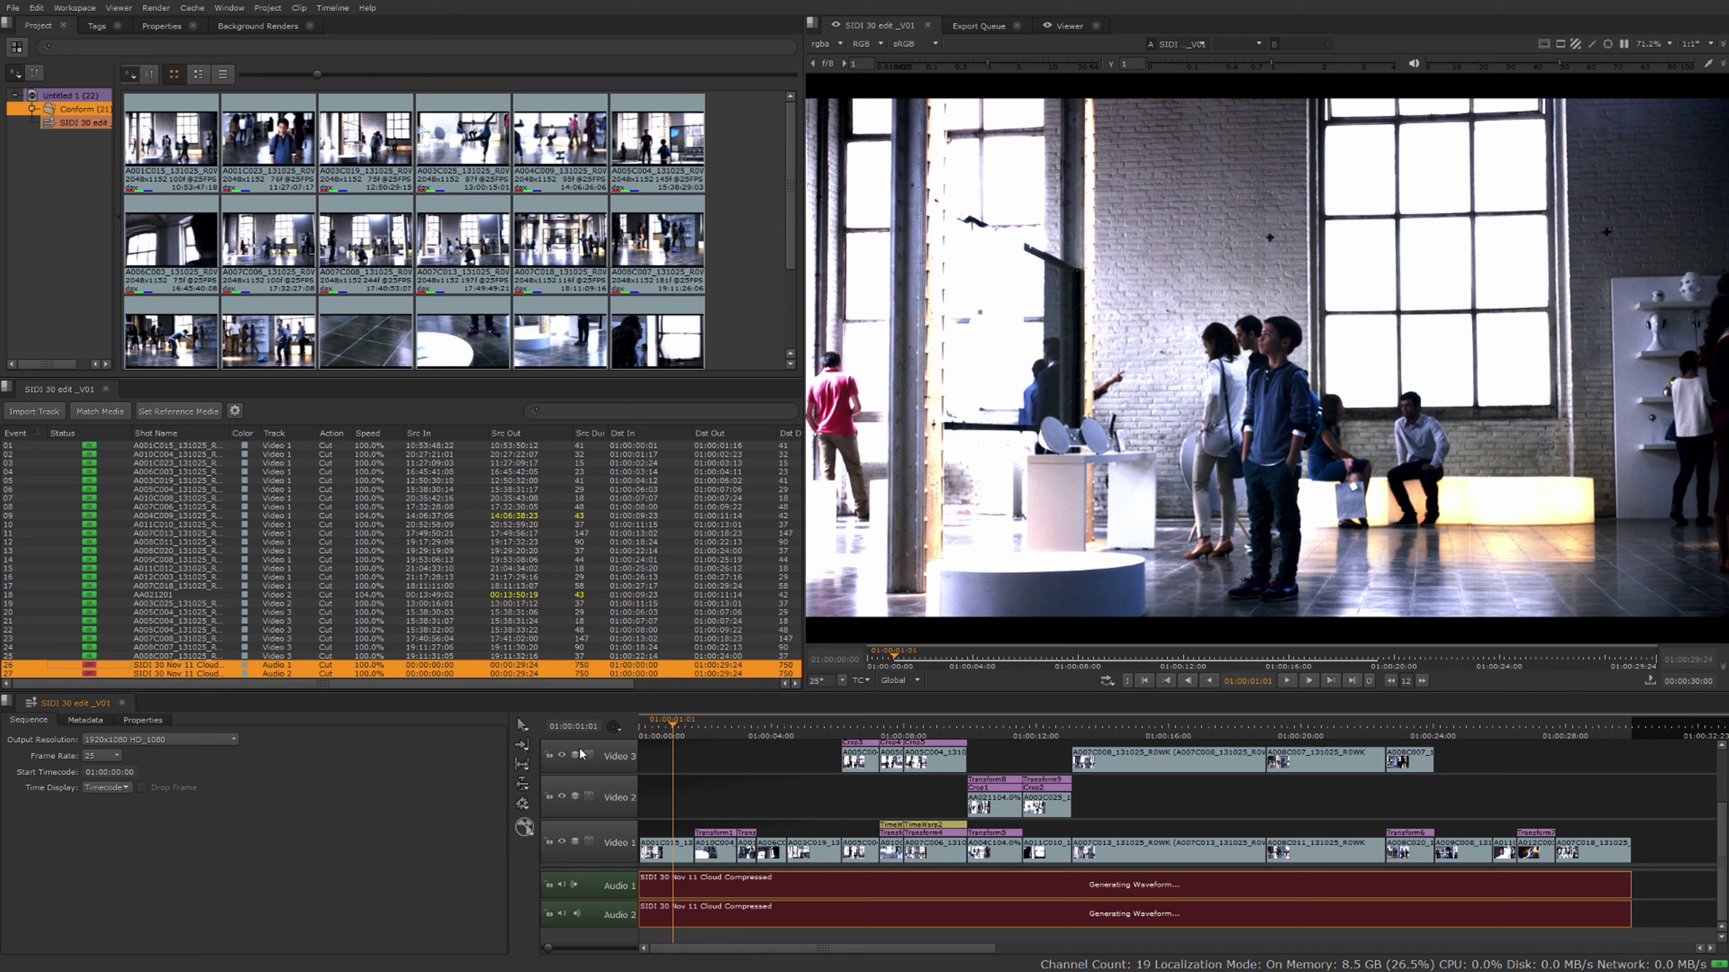
Reconnect both audio events to SIDI_30_edit_Stereo_V02.wav in the Audio folder and confirm 2/2
{"action": "left_click", "coordinate": [104, 412]}
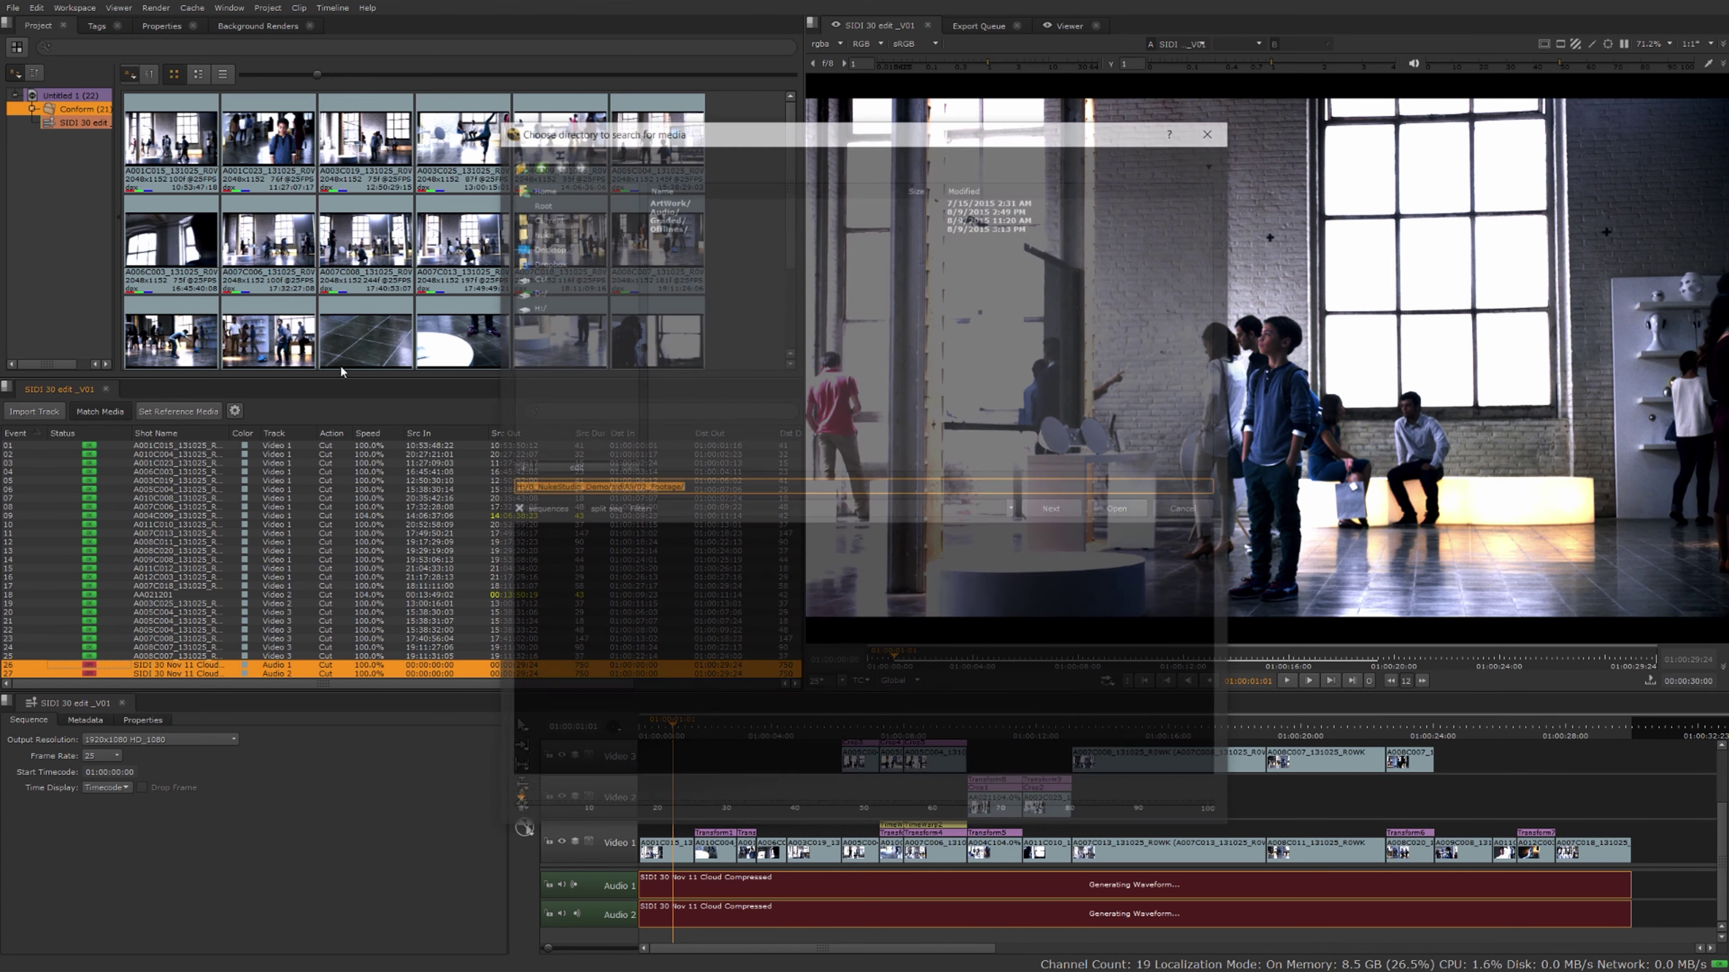
{"action": "double_click", "coordinate": [650, 205]}
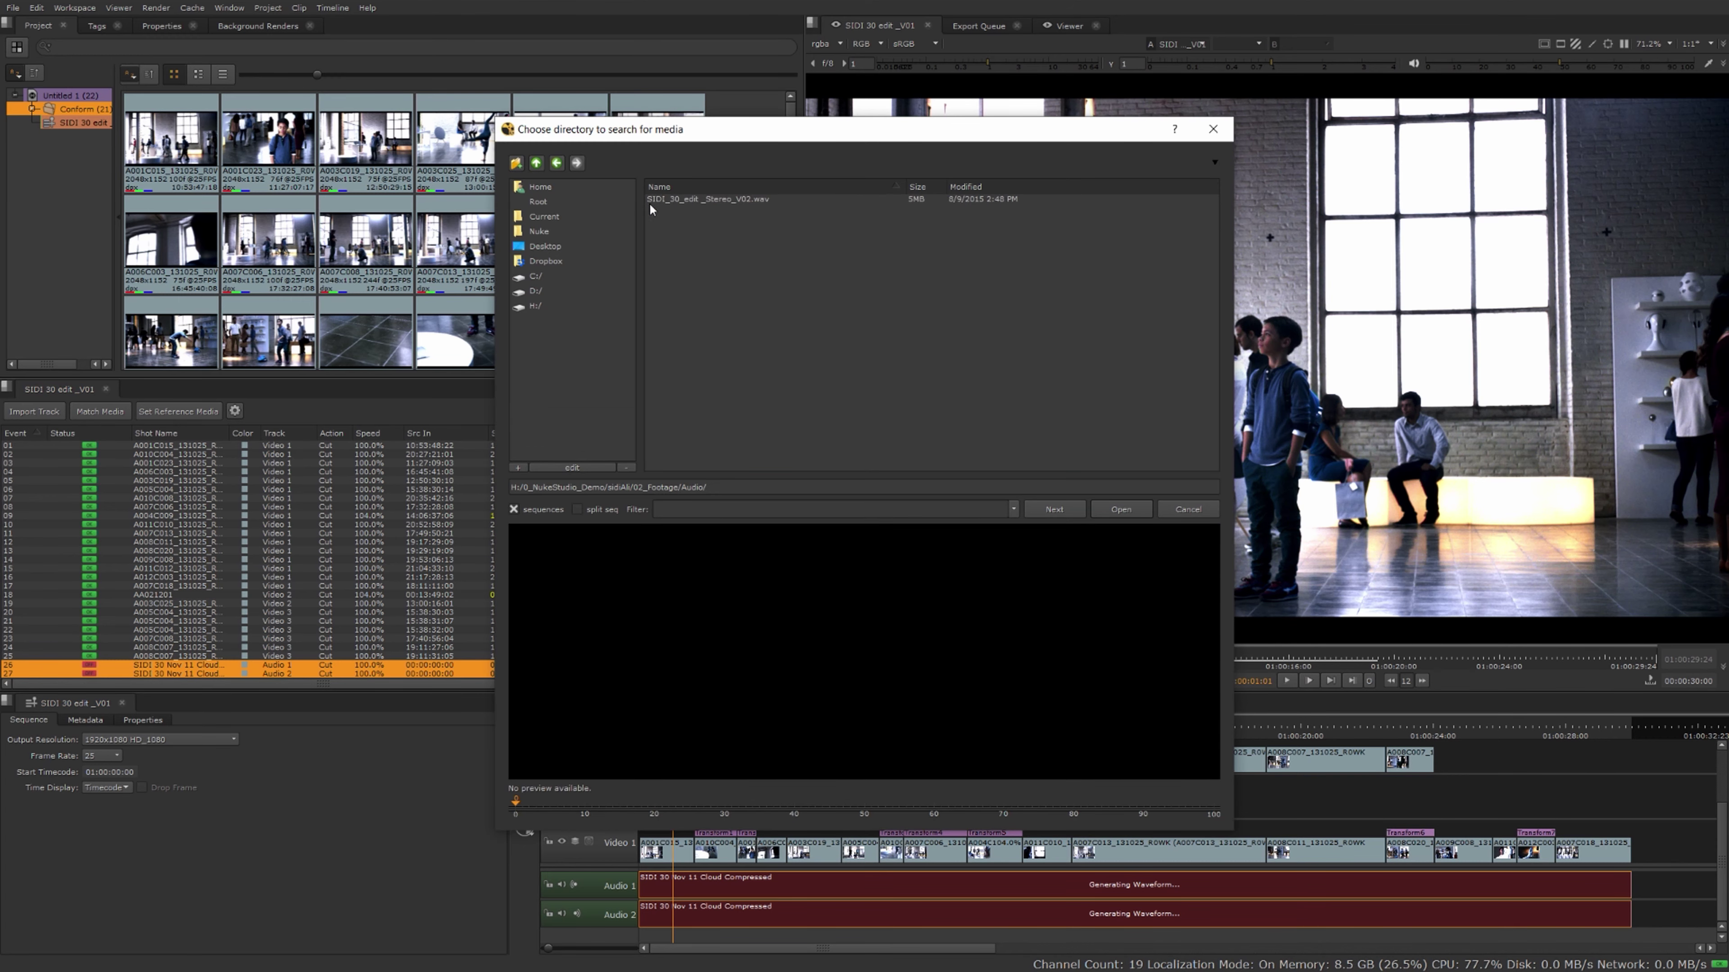
{"action": "left_click", "coordinate": [724, 199]}
{"action": "left_click", "coordinate": [1120, 511]}
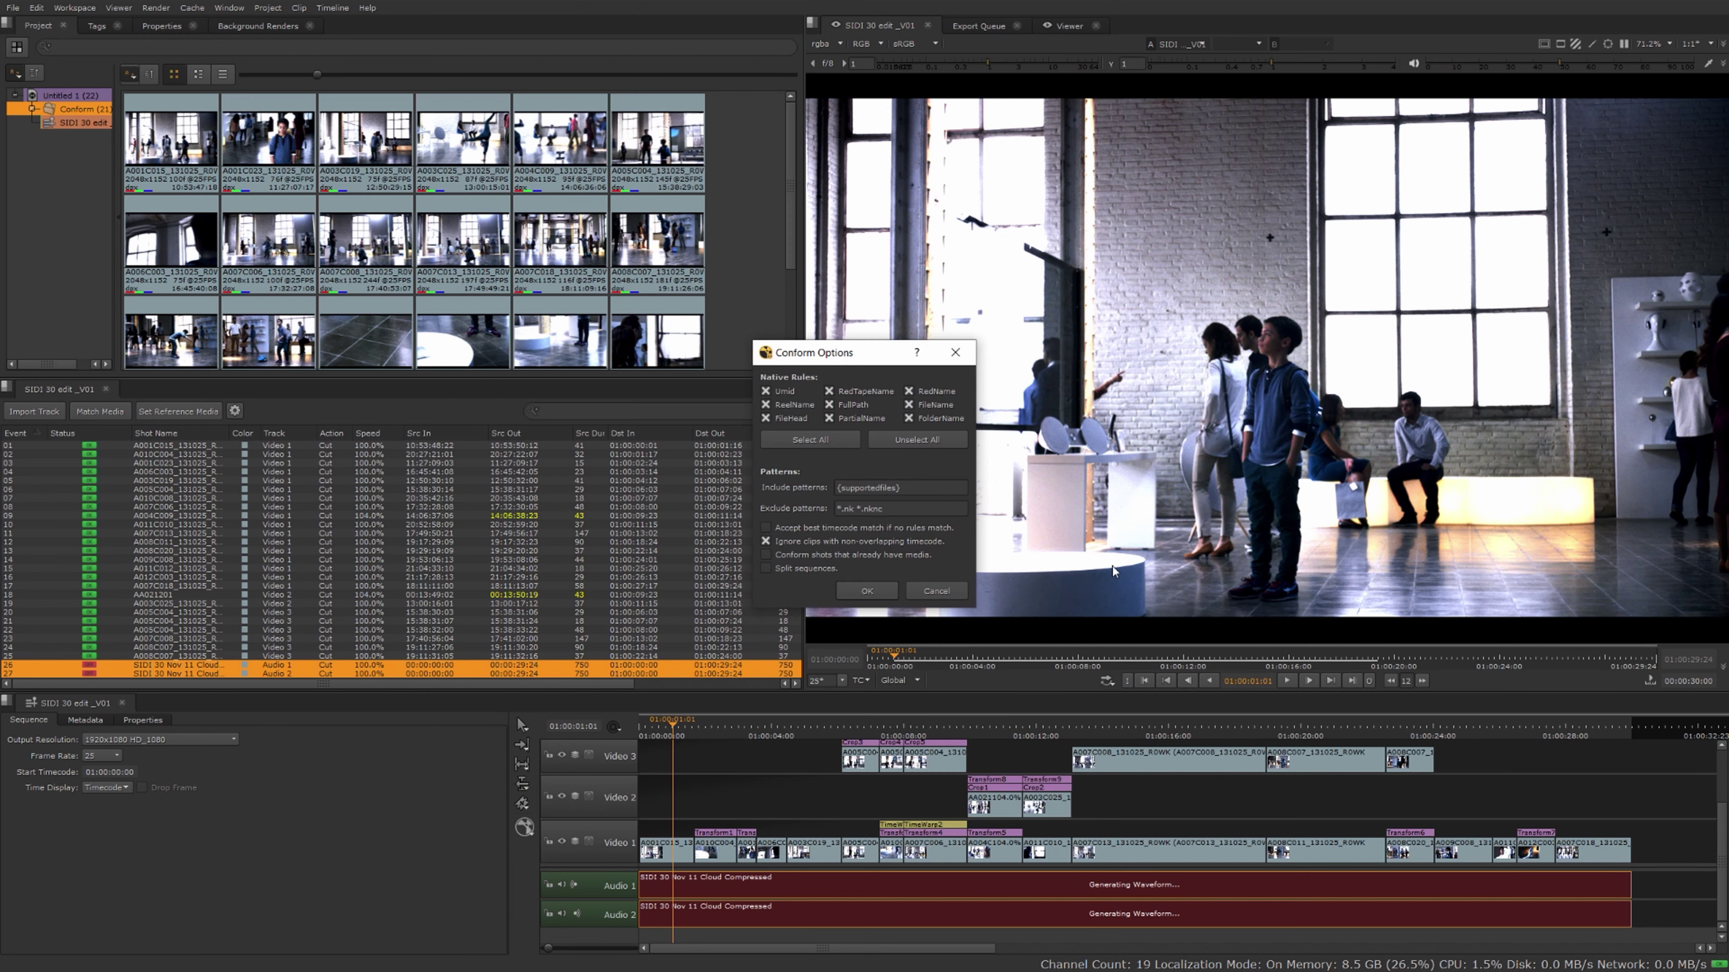
{"action": "left_click", "coordinate": [871, 591]}
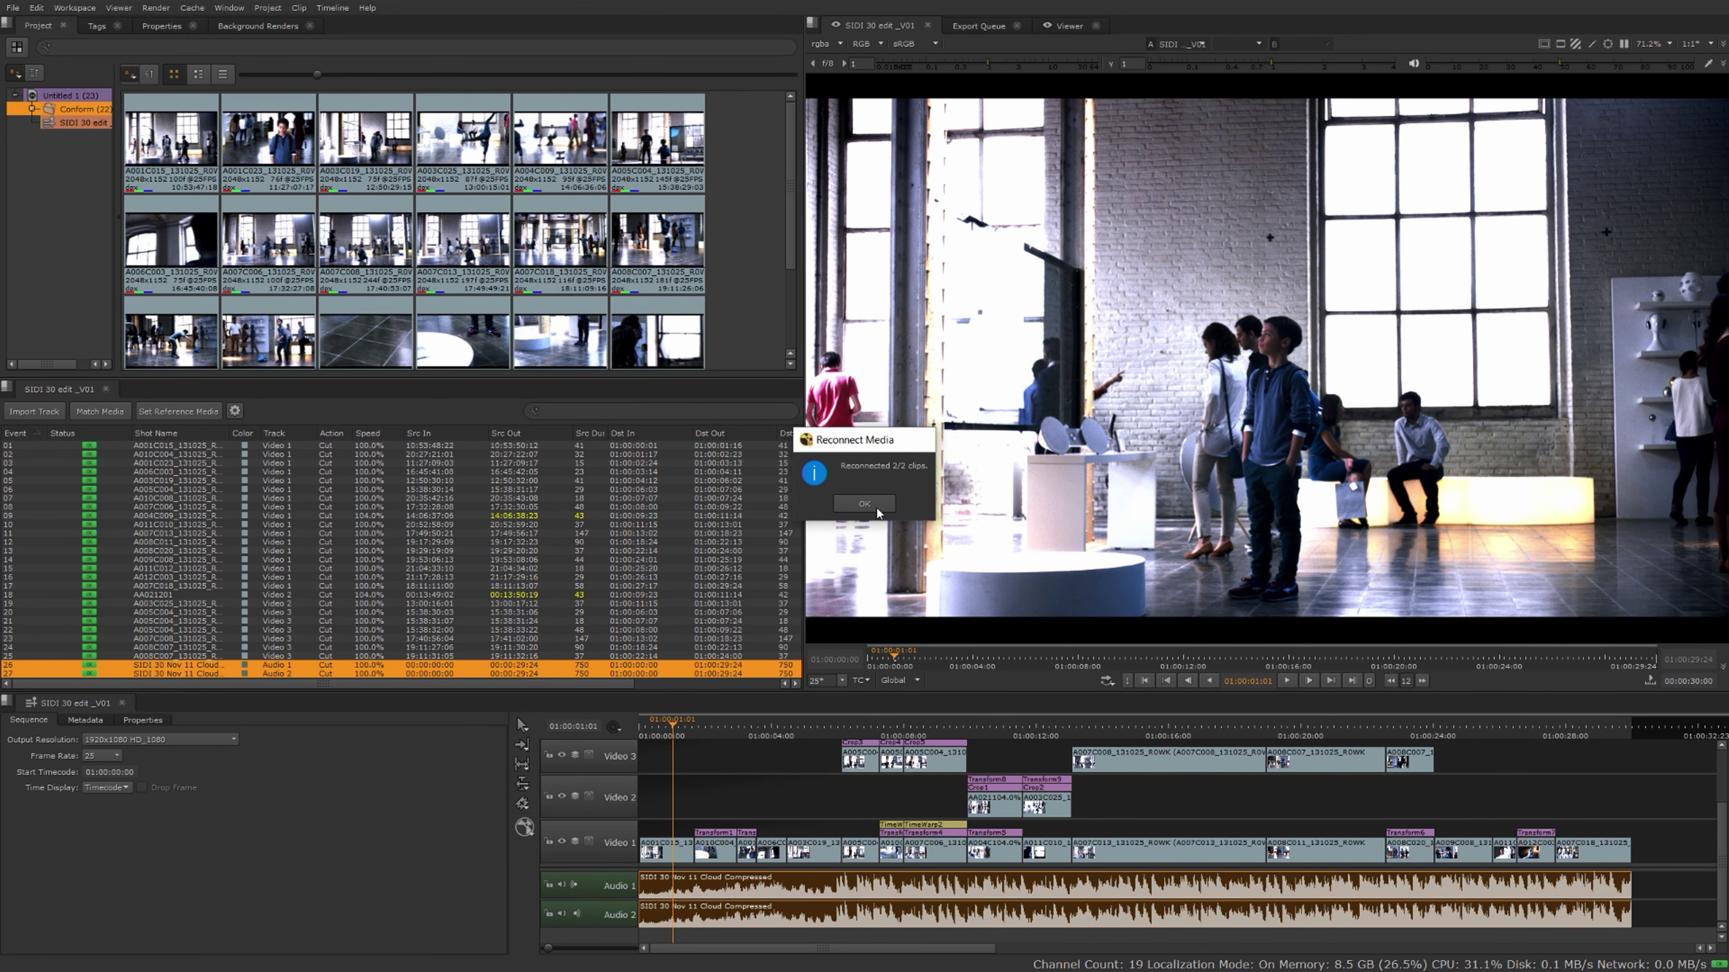
{"action": "left_click", "coordinate": [864, 504]}
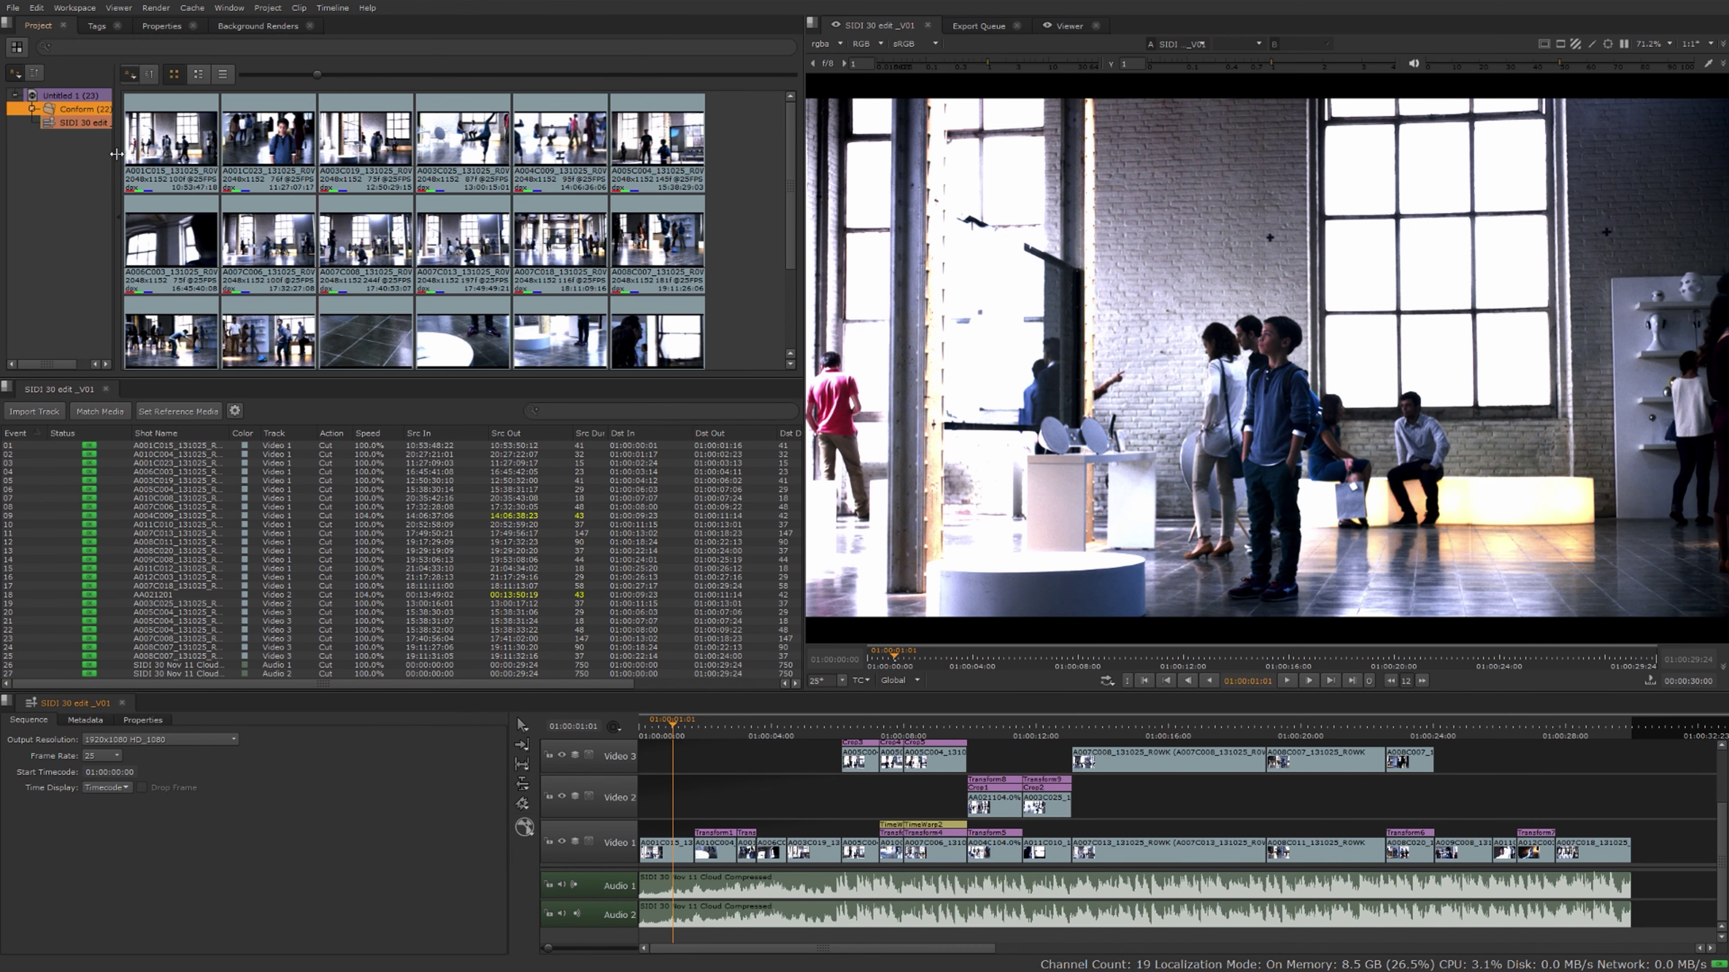
Save the project as sidiAli_start_V02 and scrub the edit to about 01:00:18:13
{"action": "left_click", "coordinate": [12, 7]}
{"action": "left_click", "coordinate": [41, 93]}
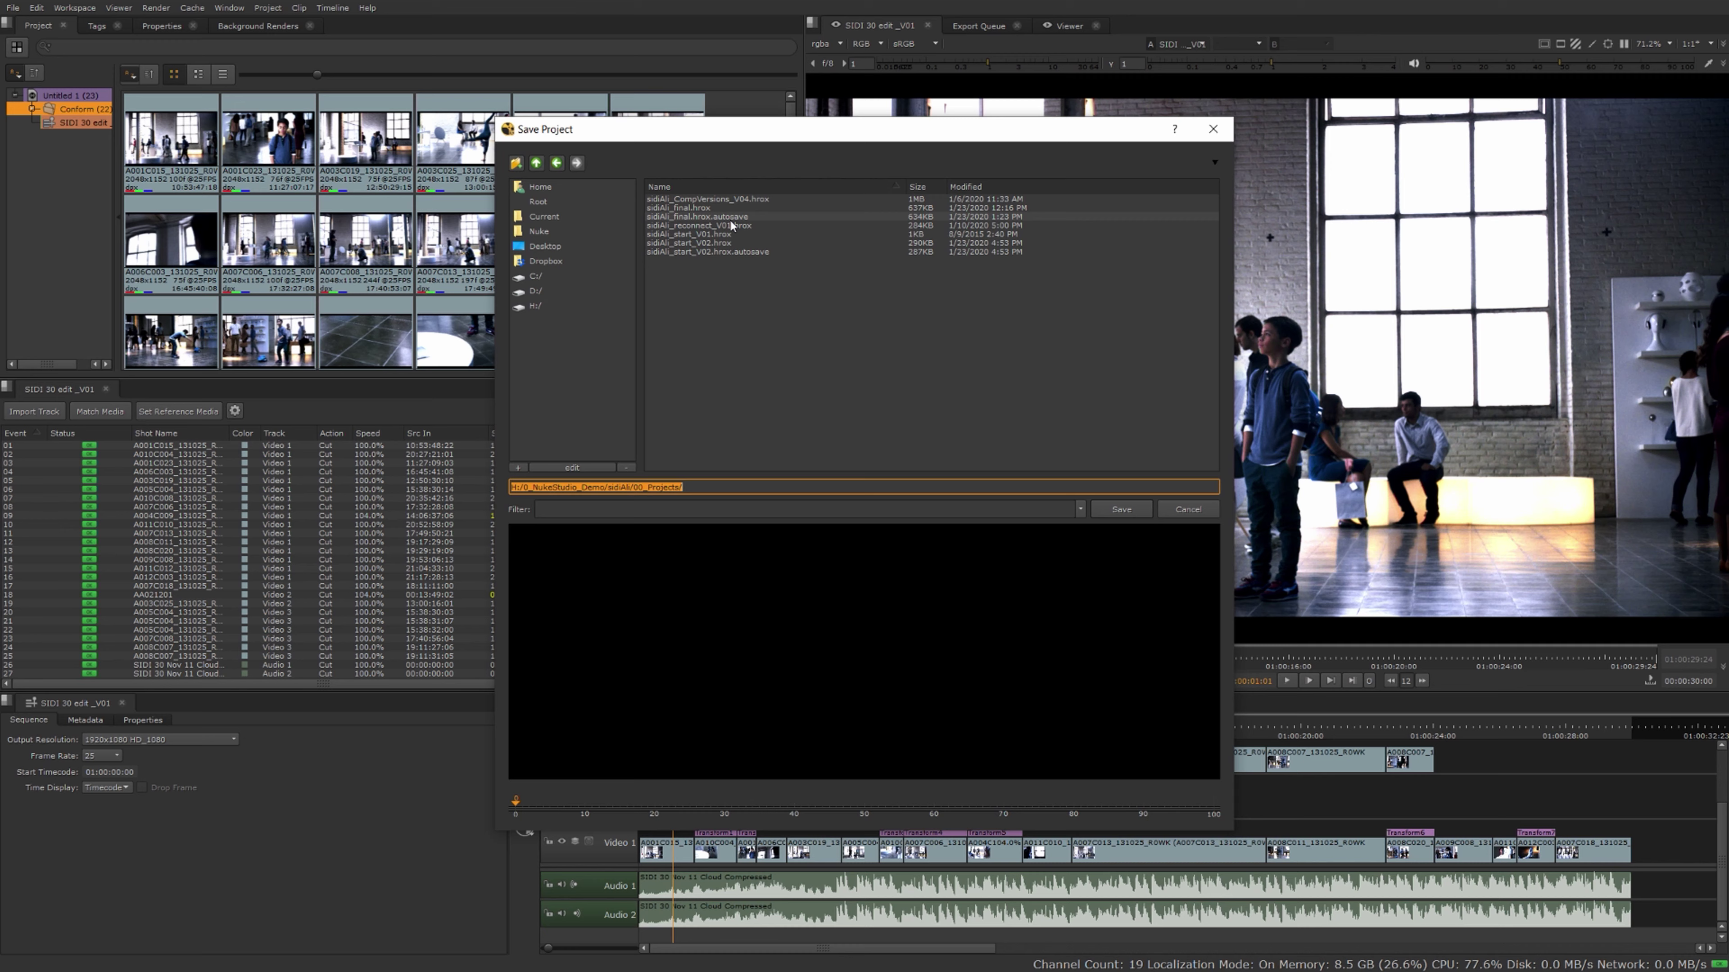
{"action": "left_click", "coordinate": [1141, 511]}
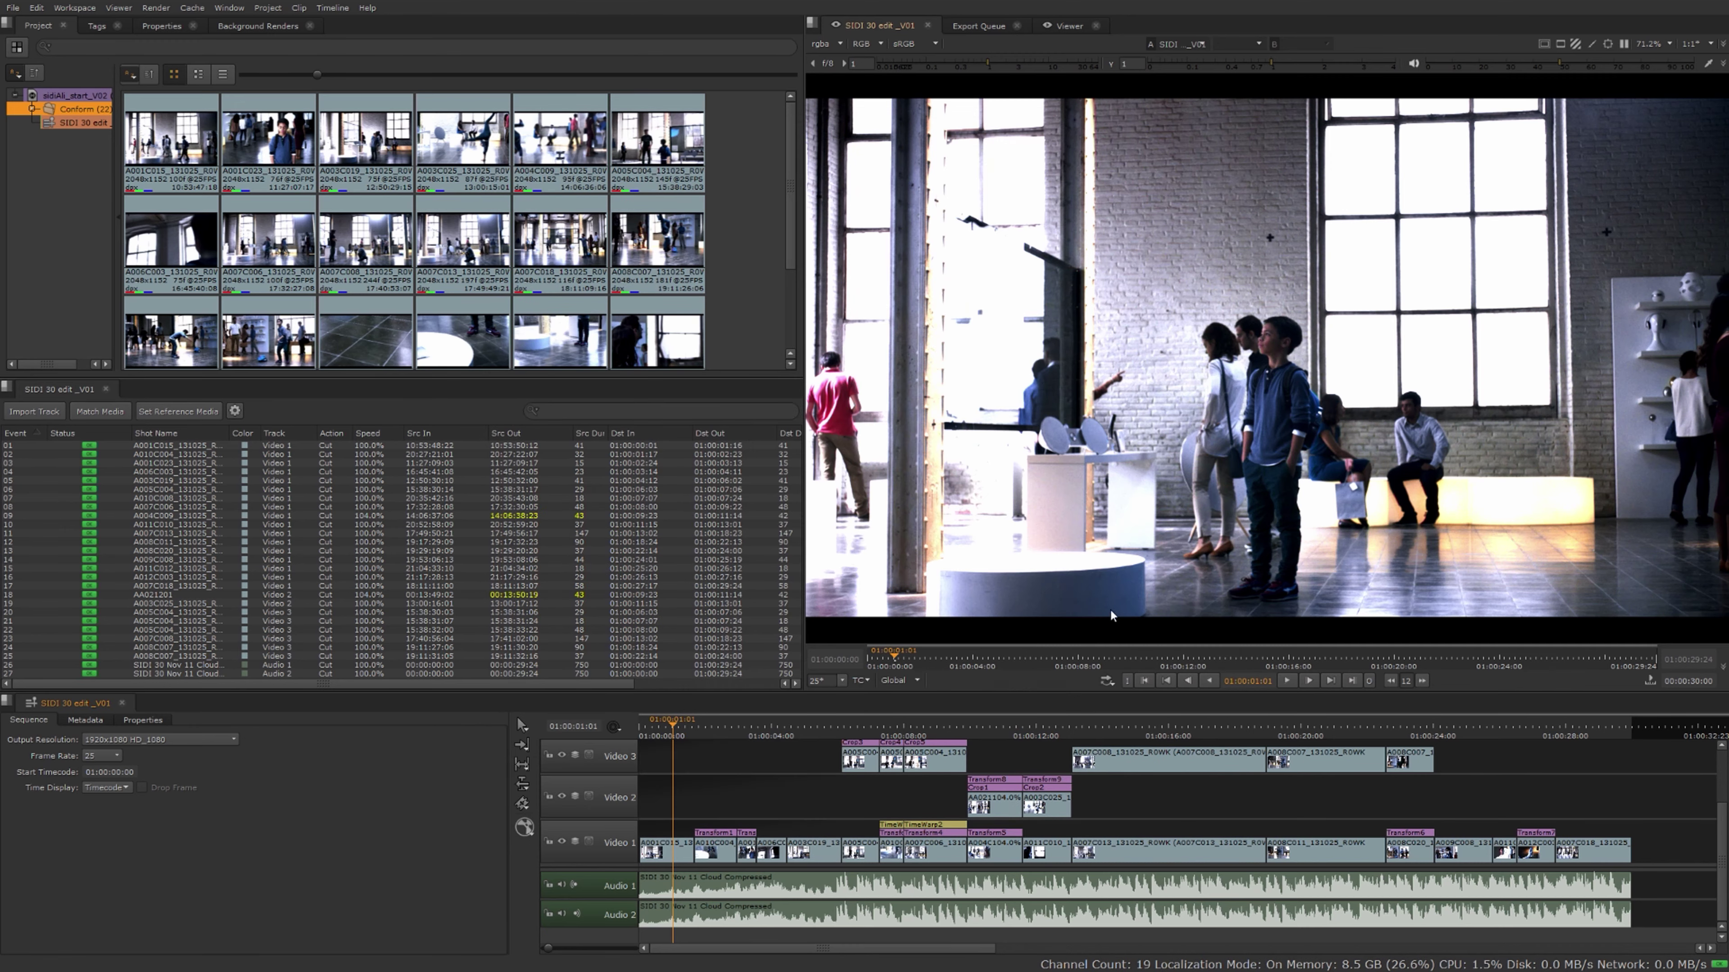
{"action": "left_click_drag", "start_coordinate": [917, 650], "coordinate": [1014, 670]}
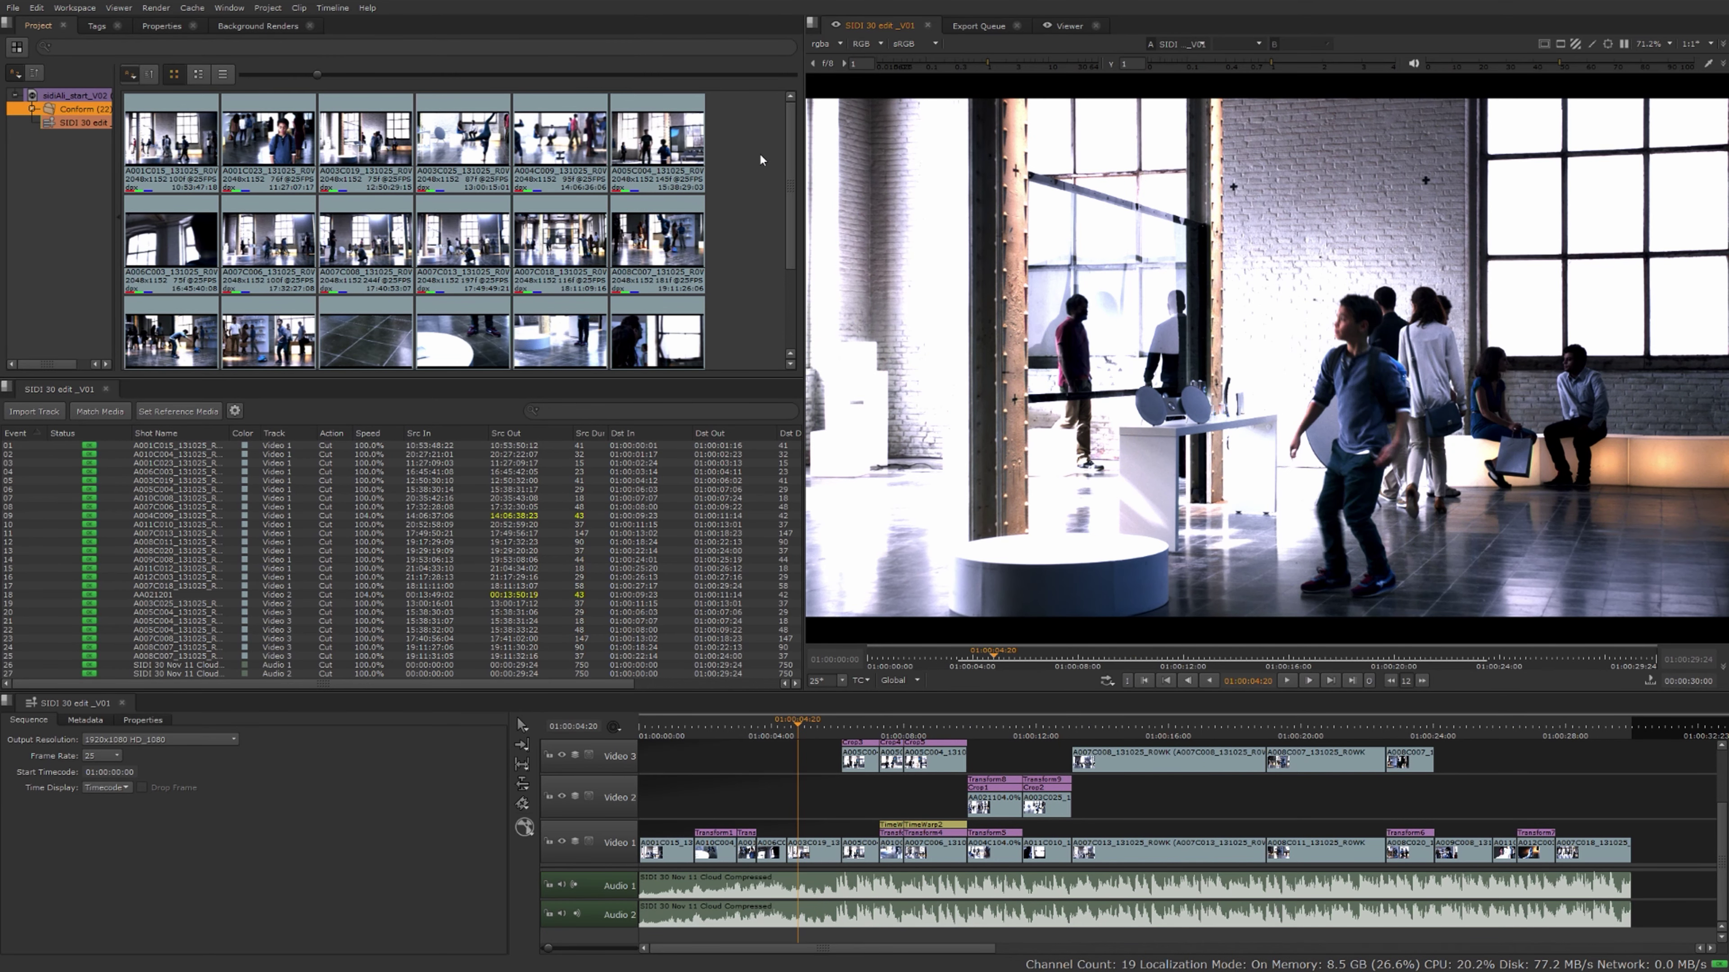
Set every bin clip's media colour transform to Cineon
{"action": "left_click_drag", "start_coordinate": [793, 141], "coordinate": [810, 206]}
{"action": "key", "text": "ctrl+a"}
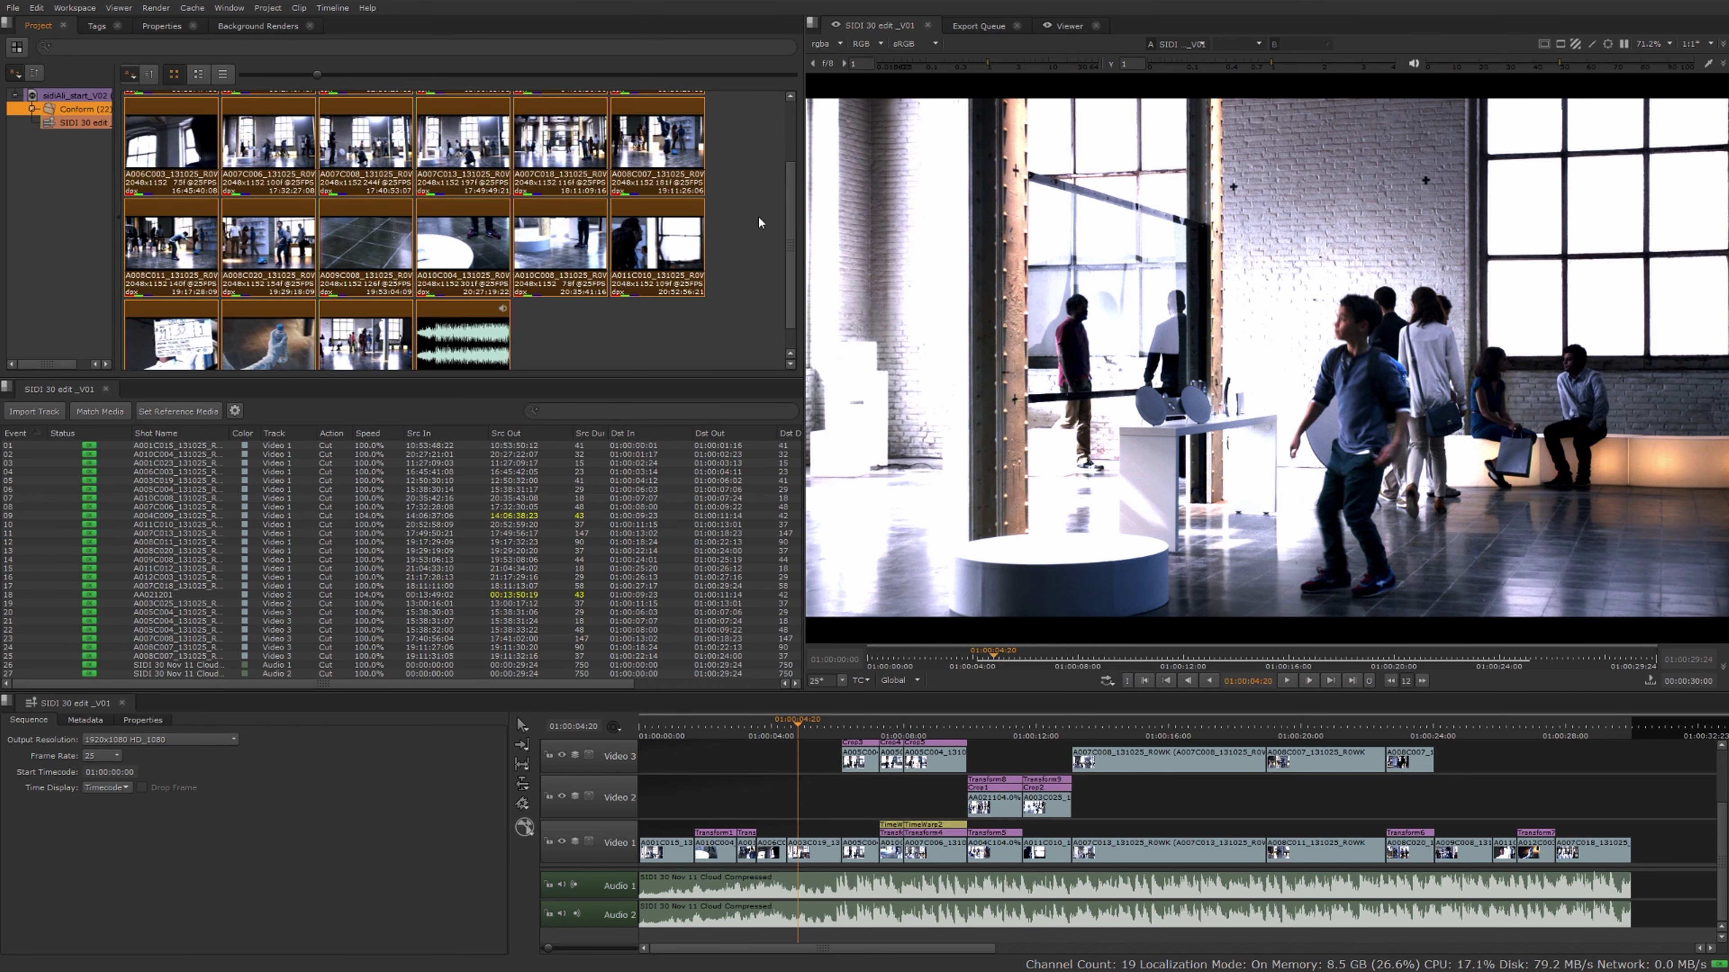
{"action": "right_click", "coordinate": [684, 231]}
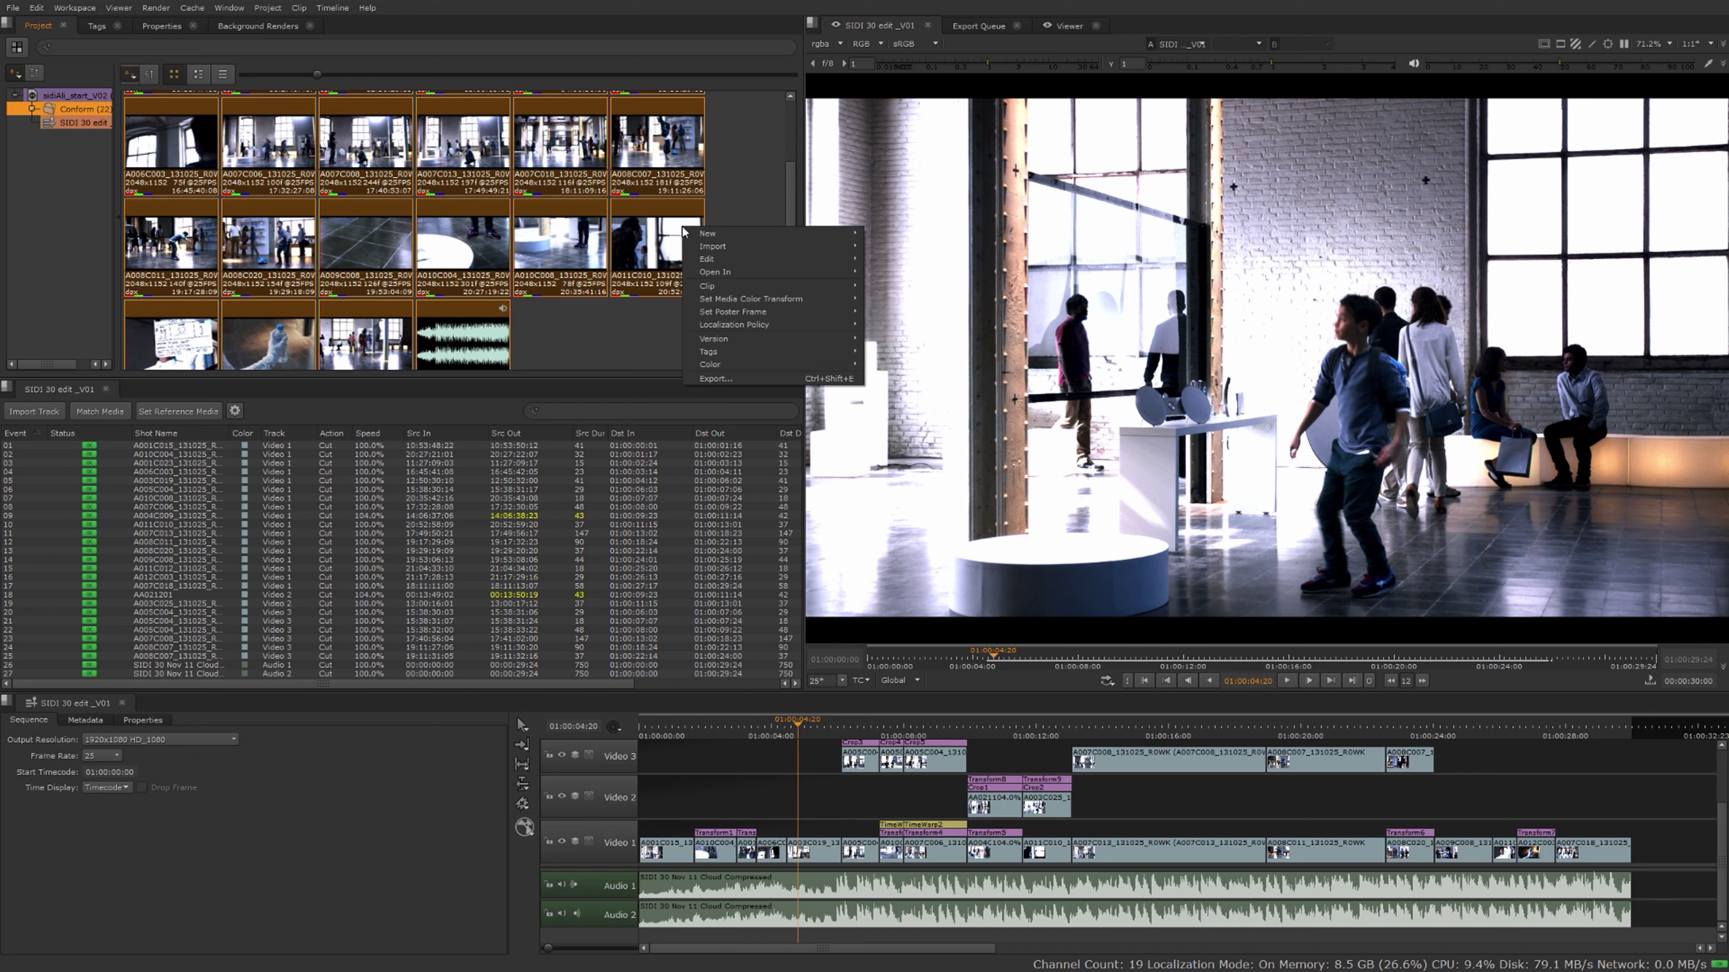
{"action": "mouse_move", "coordinate": [722, 301]}
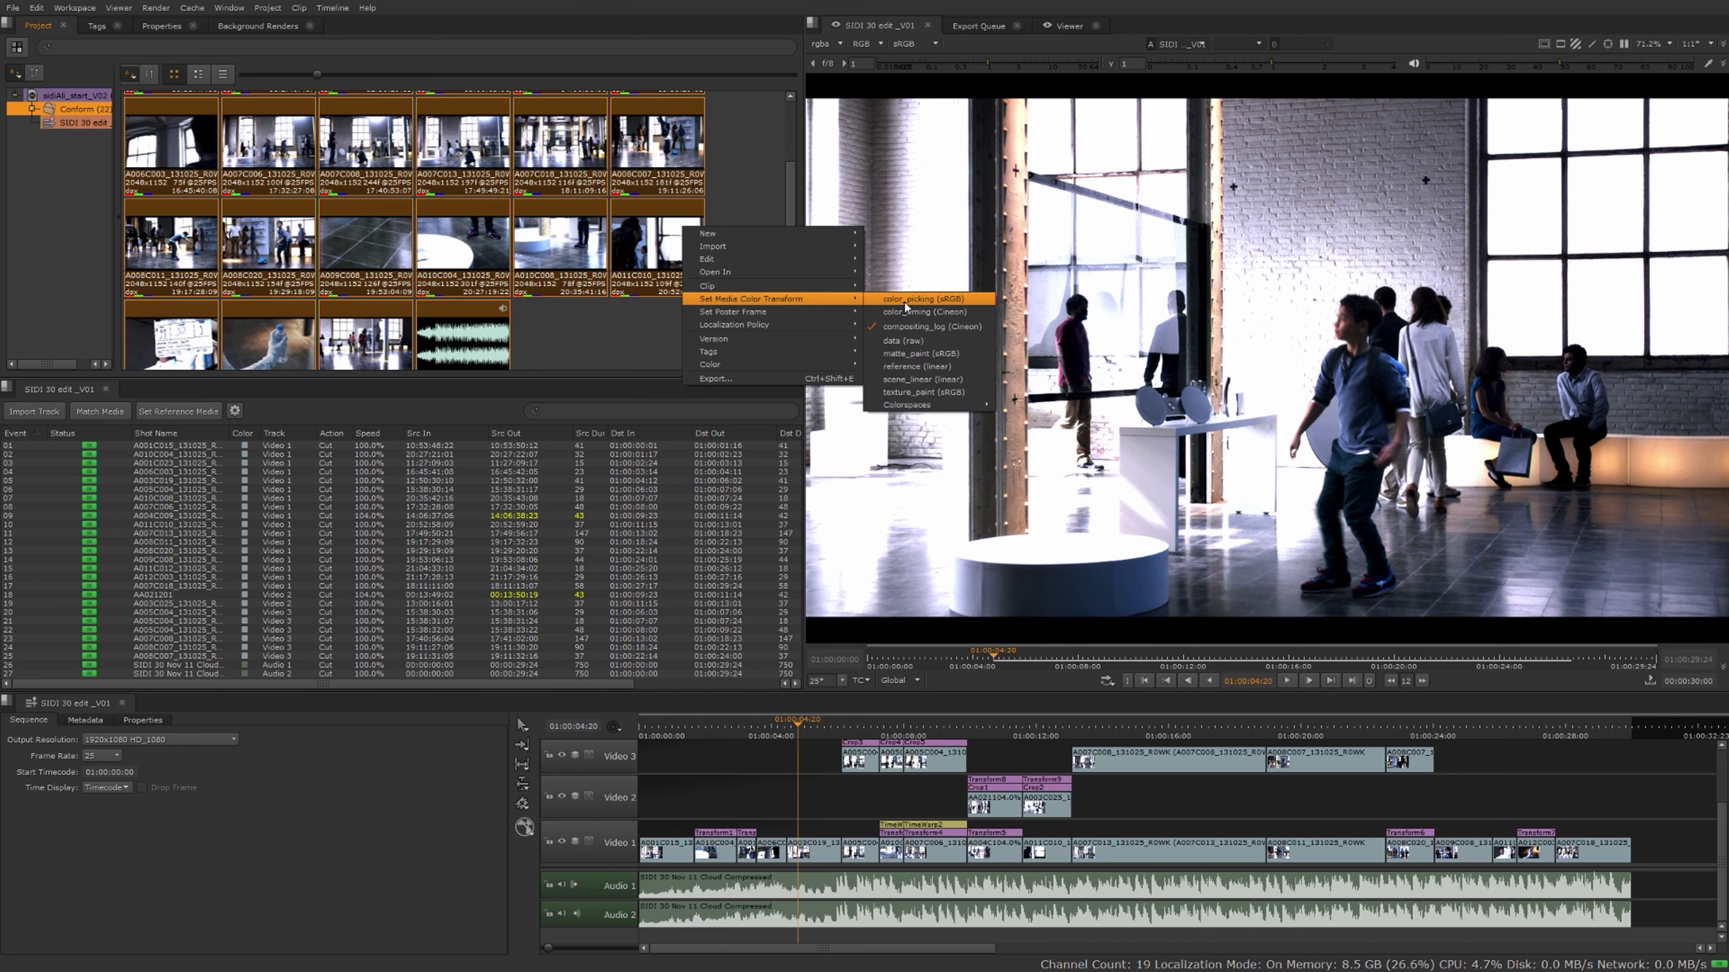
{"action": "mouse_move", "coordinate": [932, 403]}
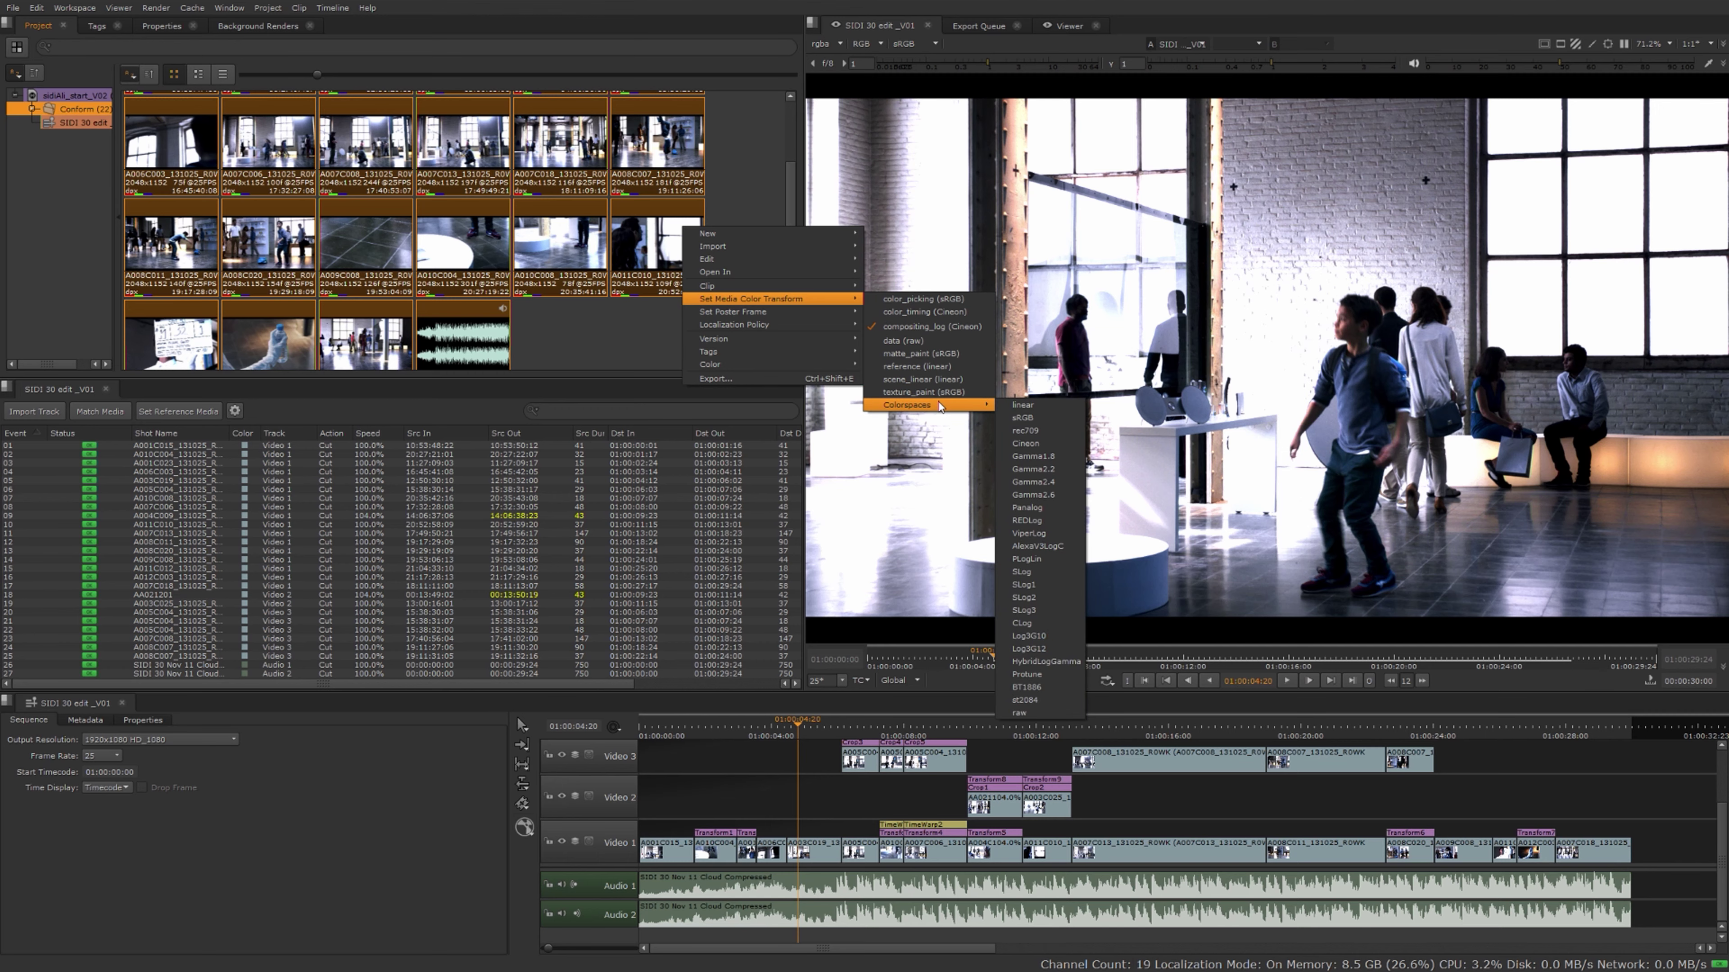
{"action": "left_click", "coordinate": [1025, 443]}
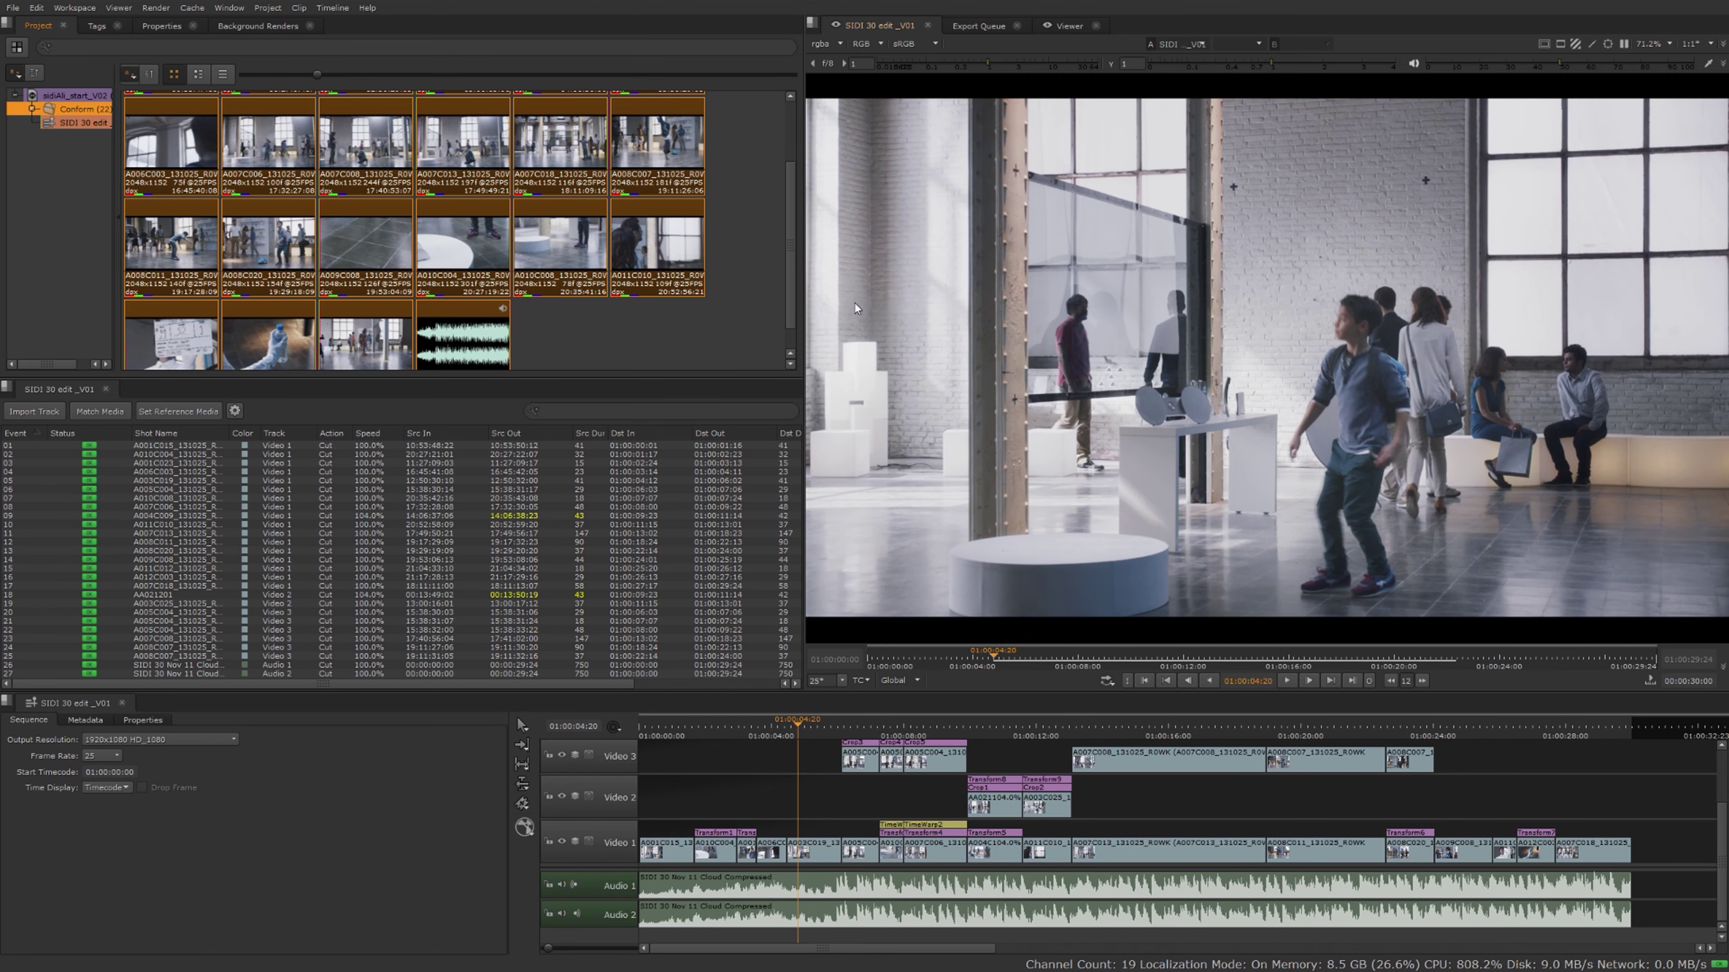
View the footage through rec709 and scrub back to 01:00:01:16
{"action": "left_click", "coordinate": [745, 308]}
{"action": "left_click", "coordinate": [932, 44]}
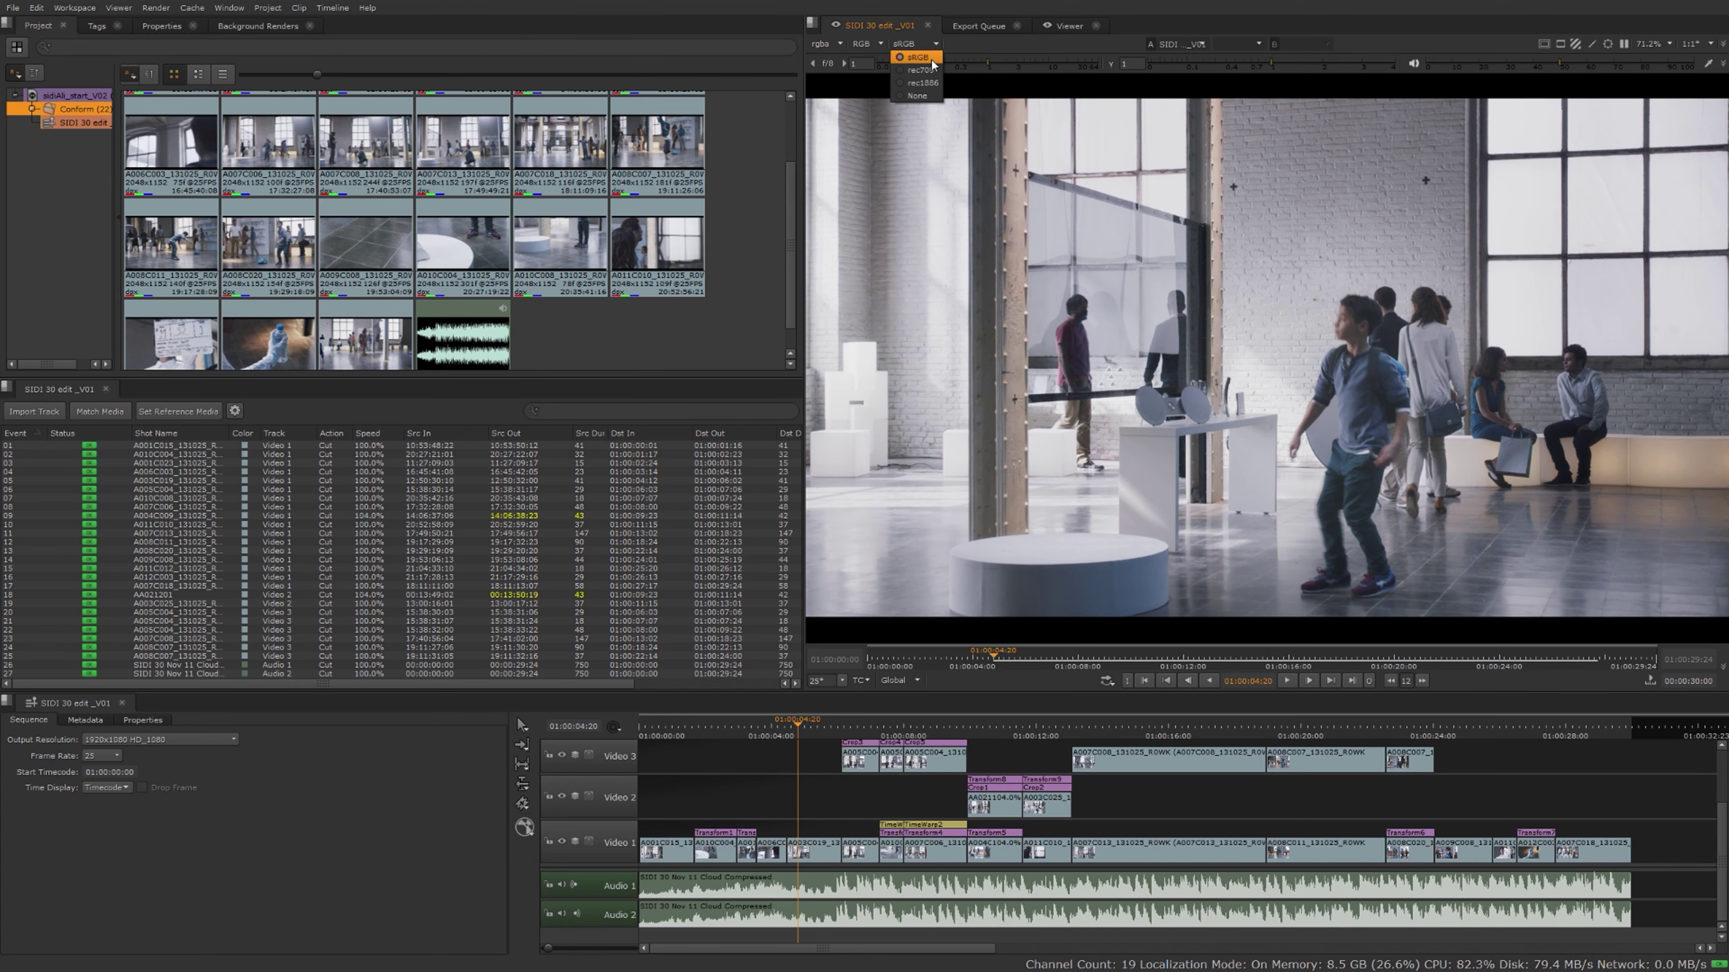
{"action": "left_click", "coordinate": [933, 68]}
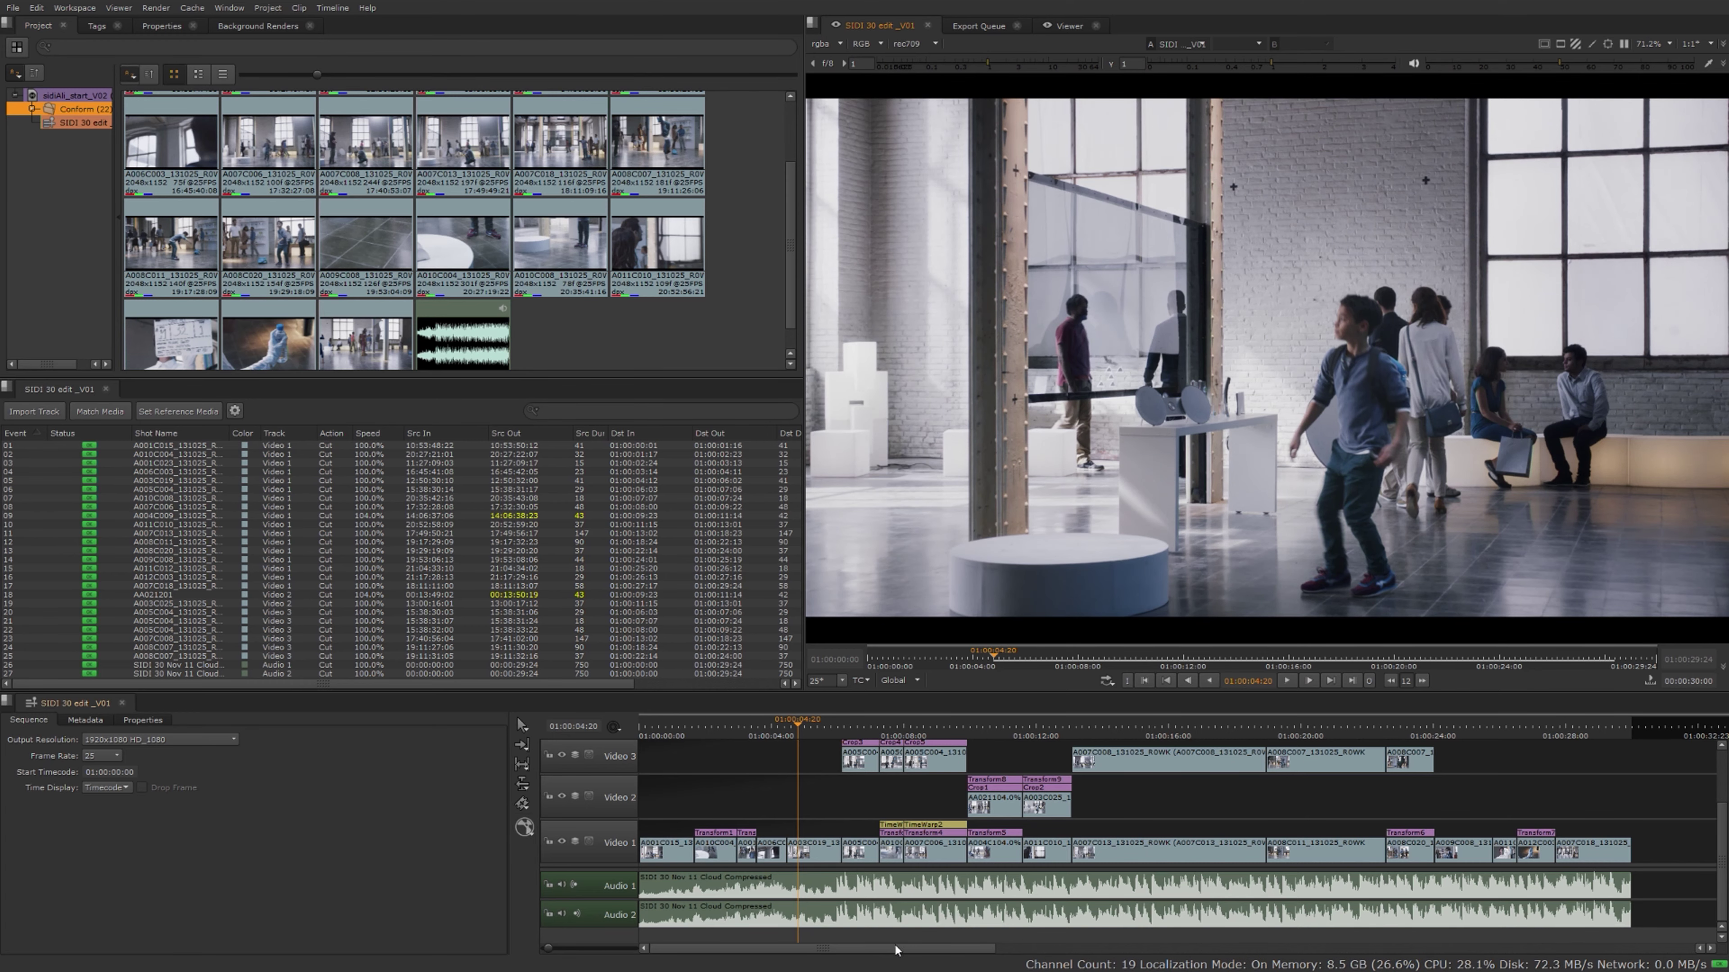
{"action": "left_click_drag", "start_coordinate": [795, 742], "coordinate": [682, 773]}
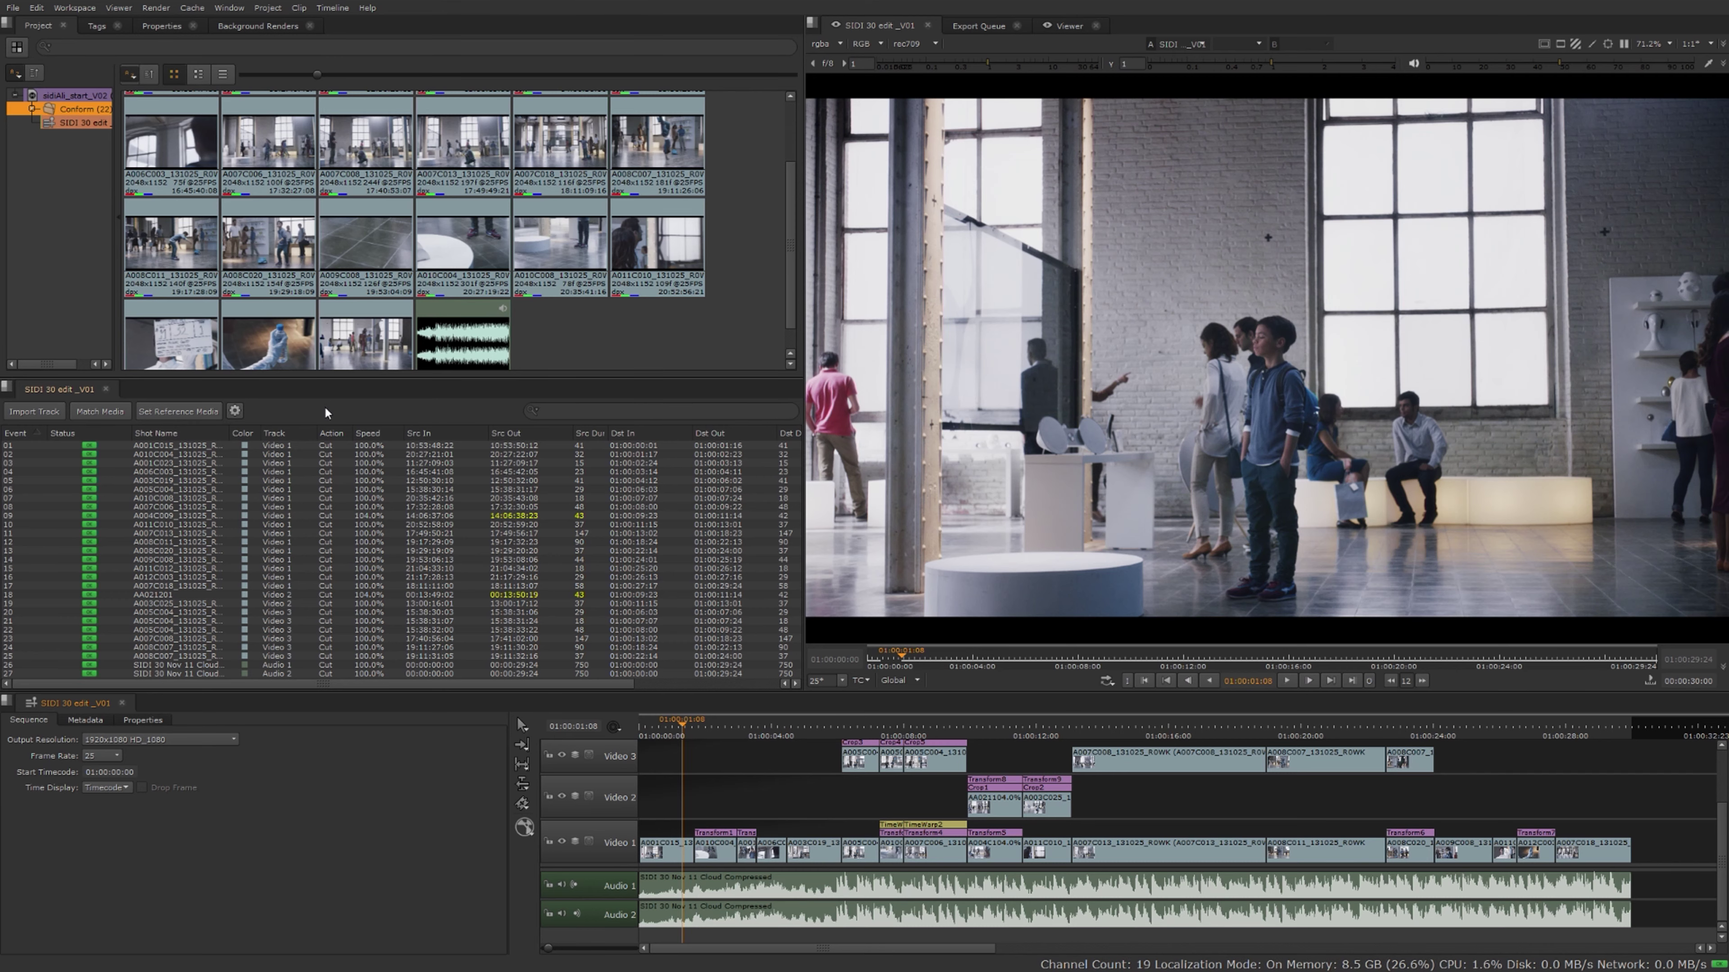
Load SIDI_30_edit_Offline_V02.mov through Set Reference Media as the sequence's Reference track
{"action": "left_click", "coordinate": [198, 411]}
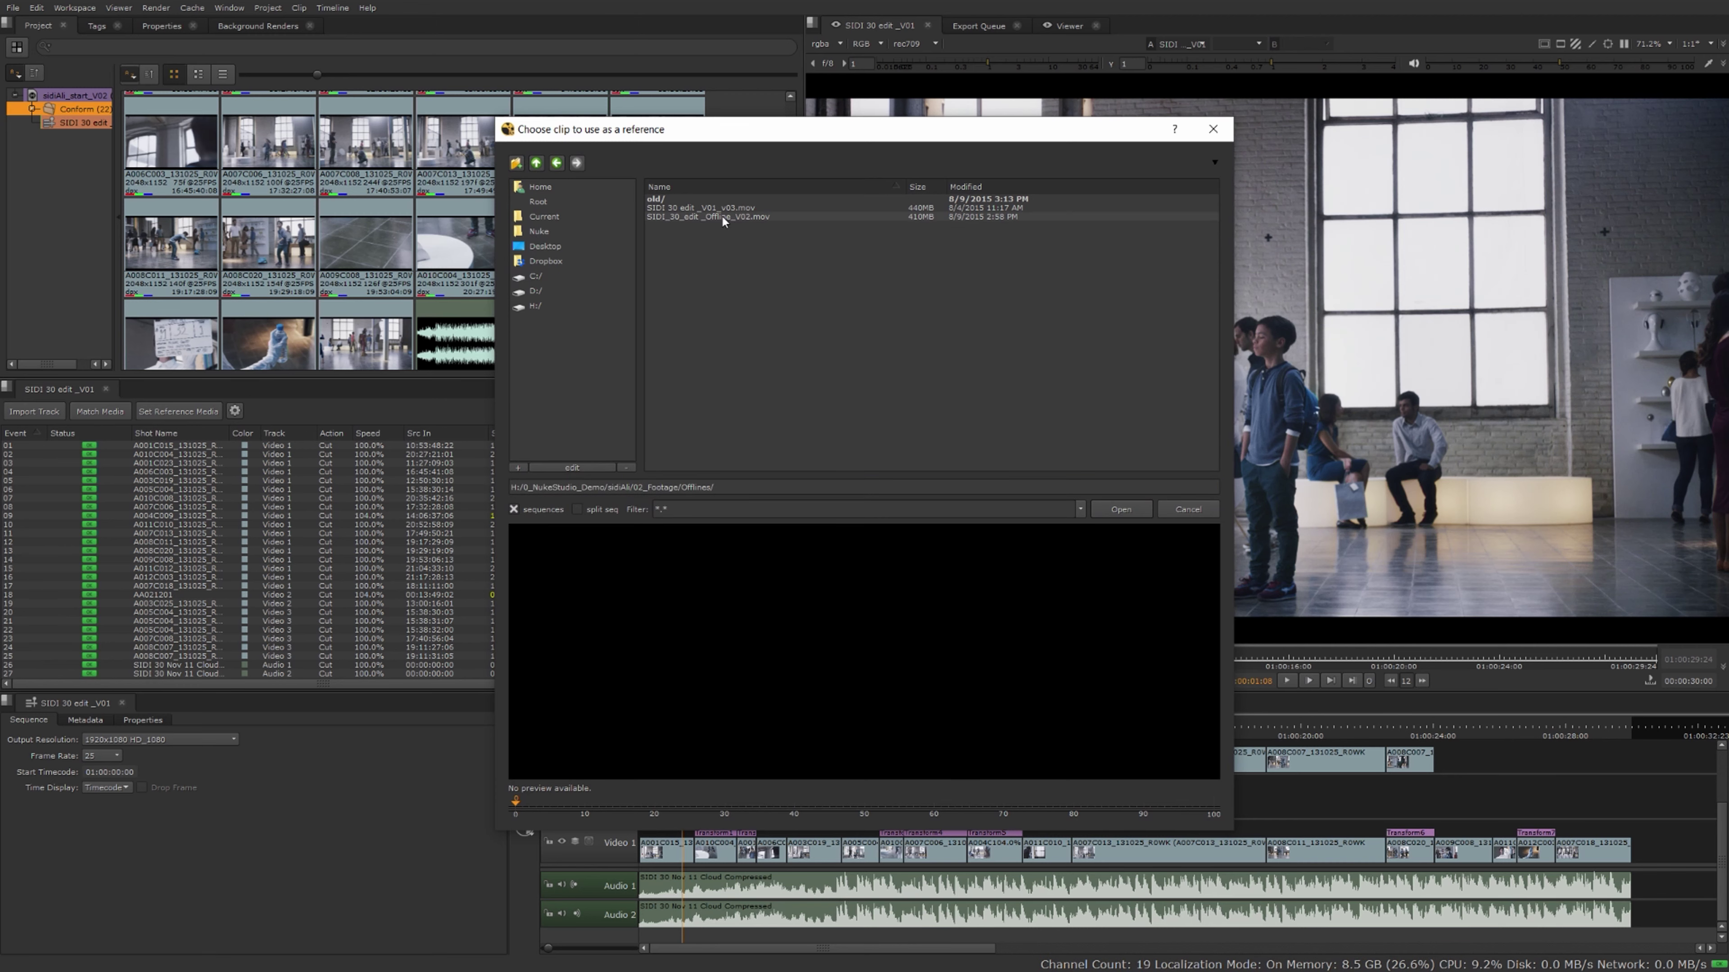
{"action": "left_click", "coordinate": [722, 216]}
{"action": "left_click", "coordinate": [1122, 510]}
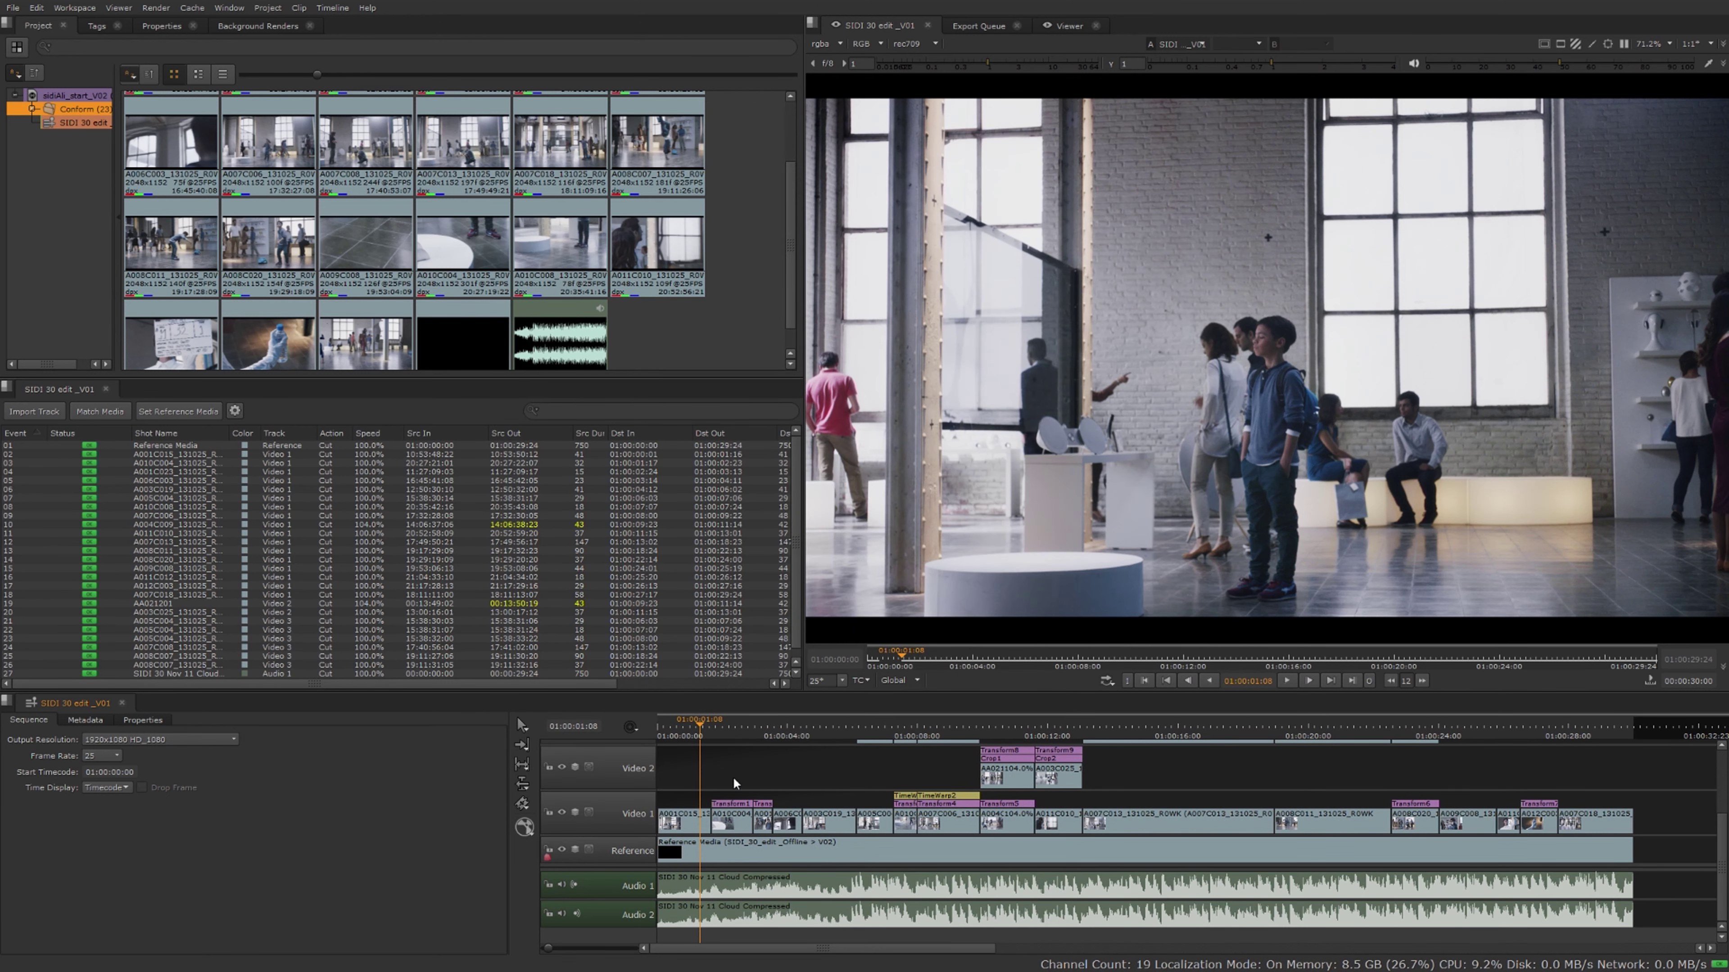
{"action": "left_click", "coordinate": [639, 860]}
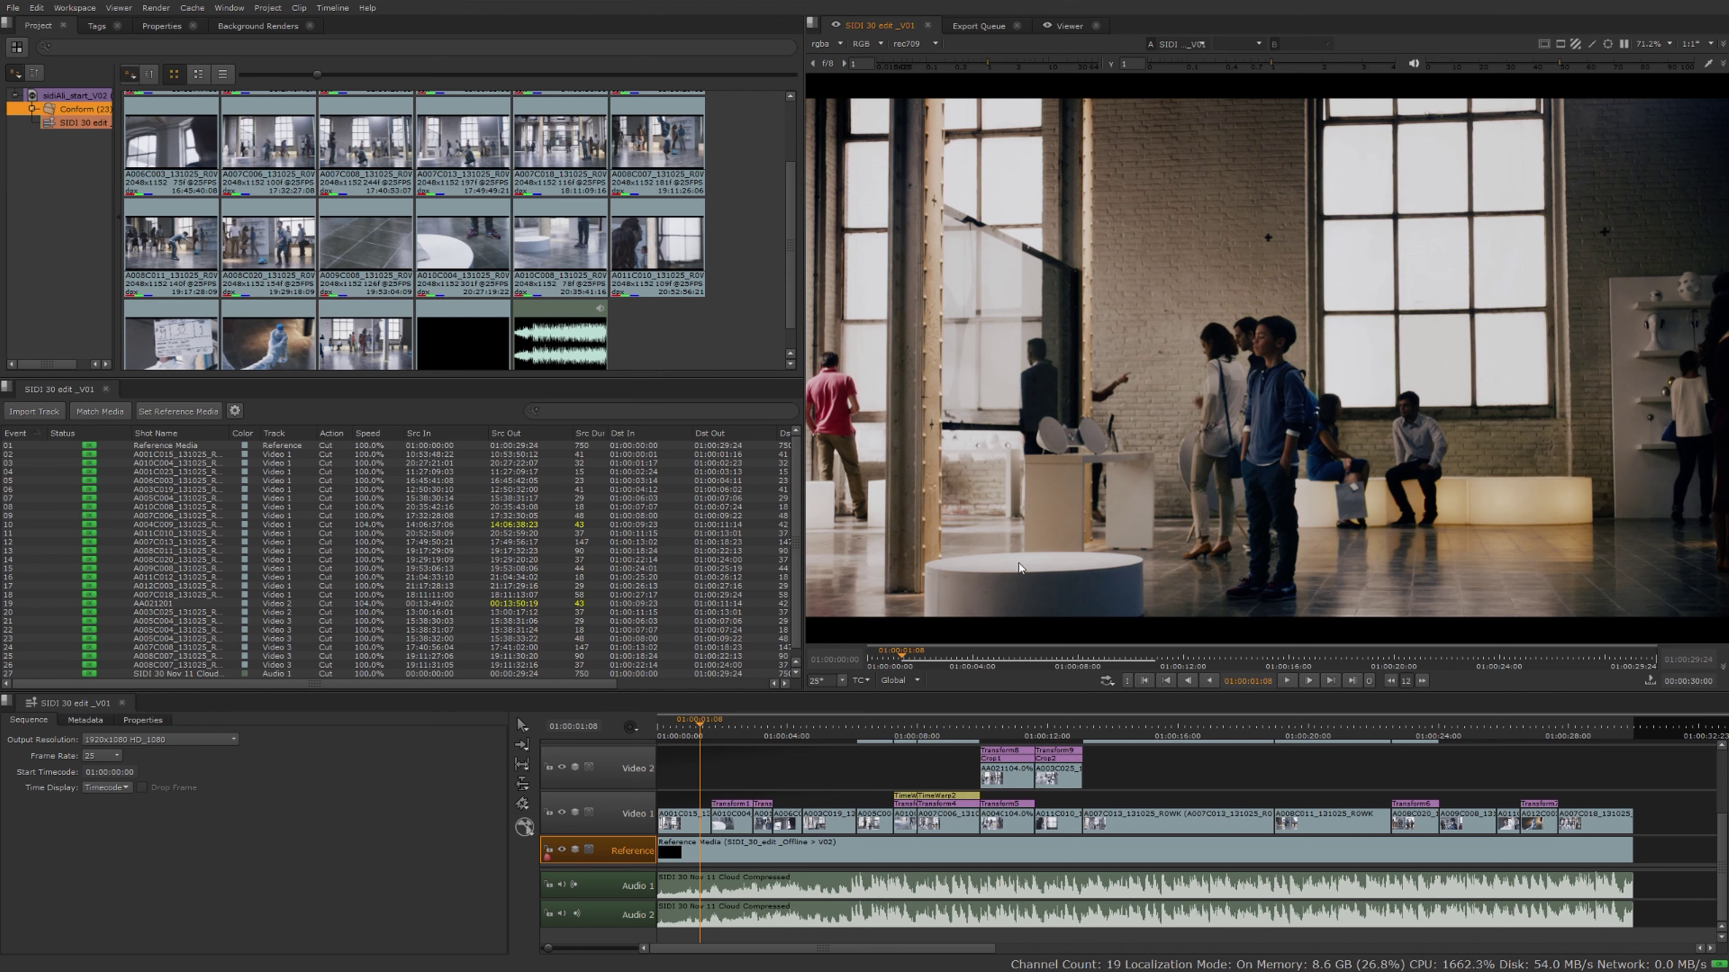
{"action": "left_click", "coordinate": [1183, 44]}
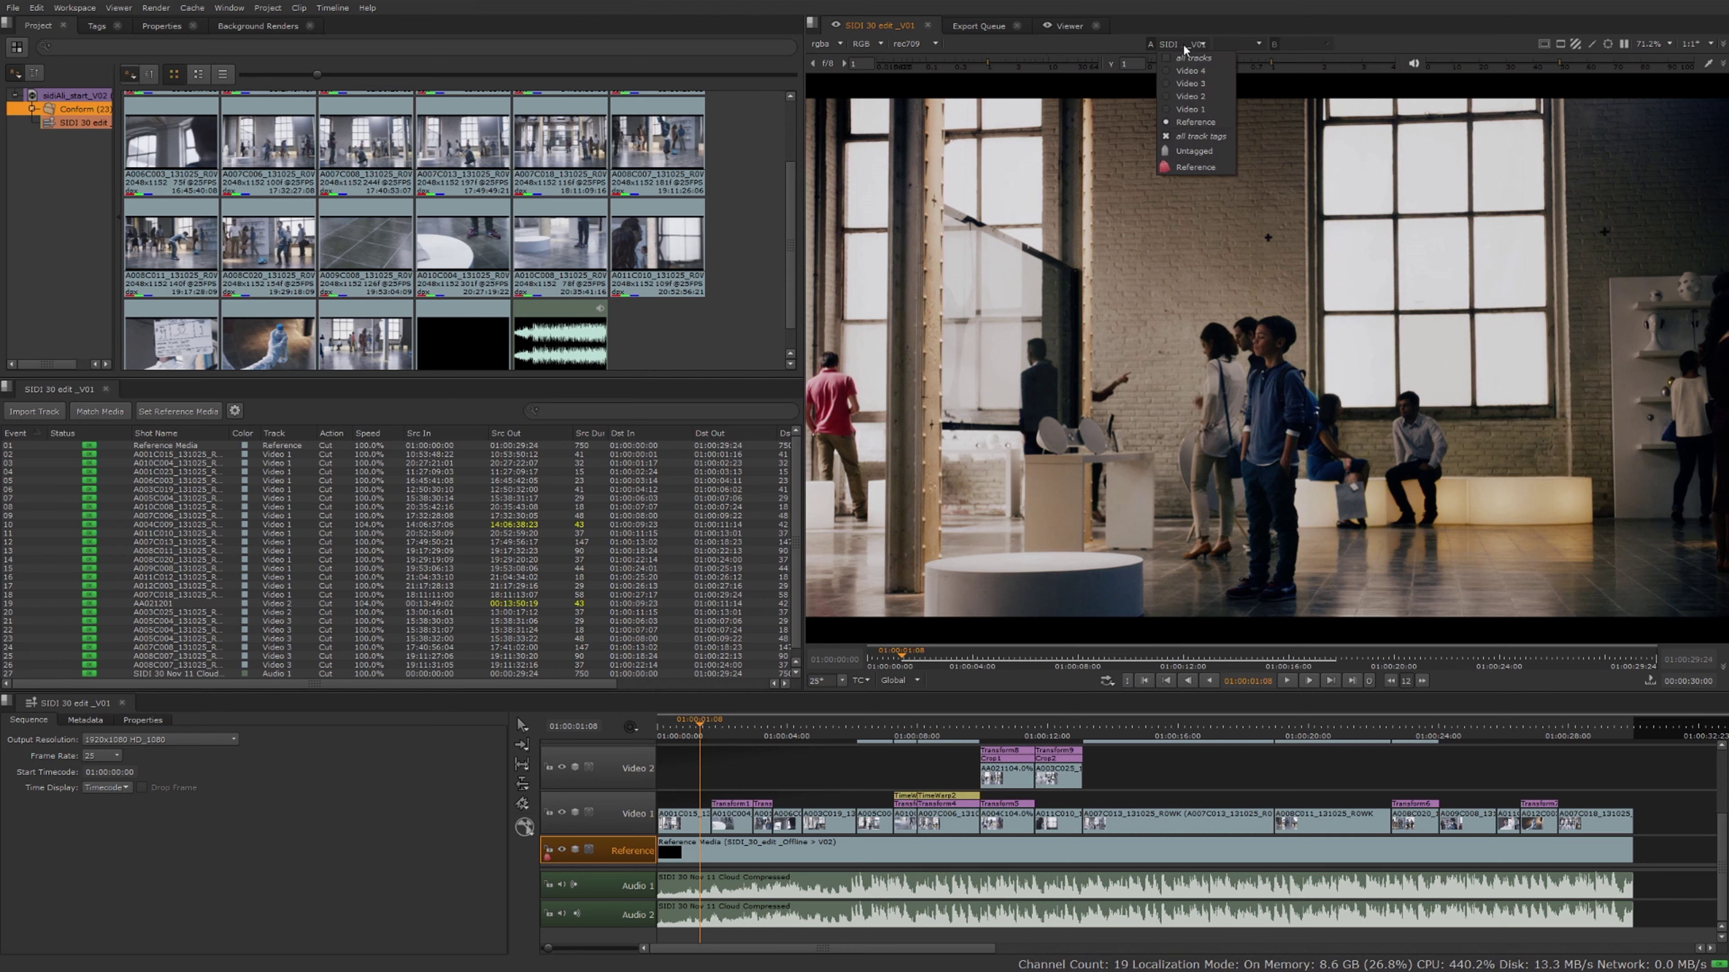
{"action": "left_click", "coordinate": [1188, 71]}
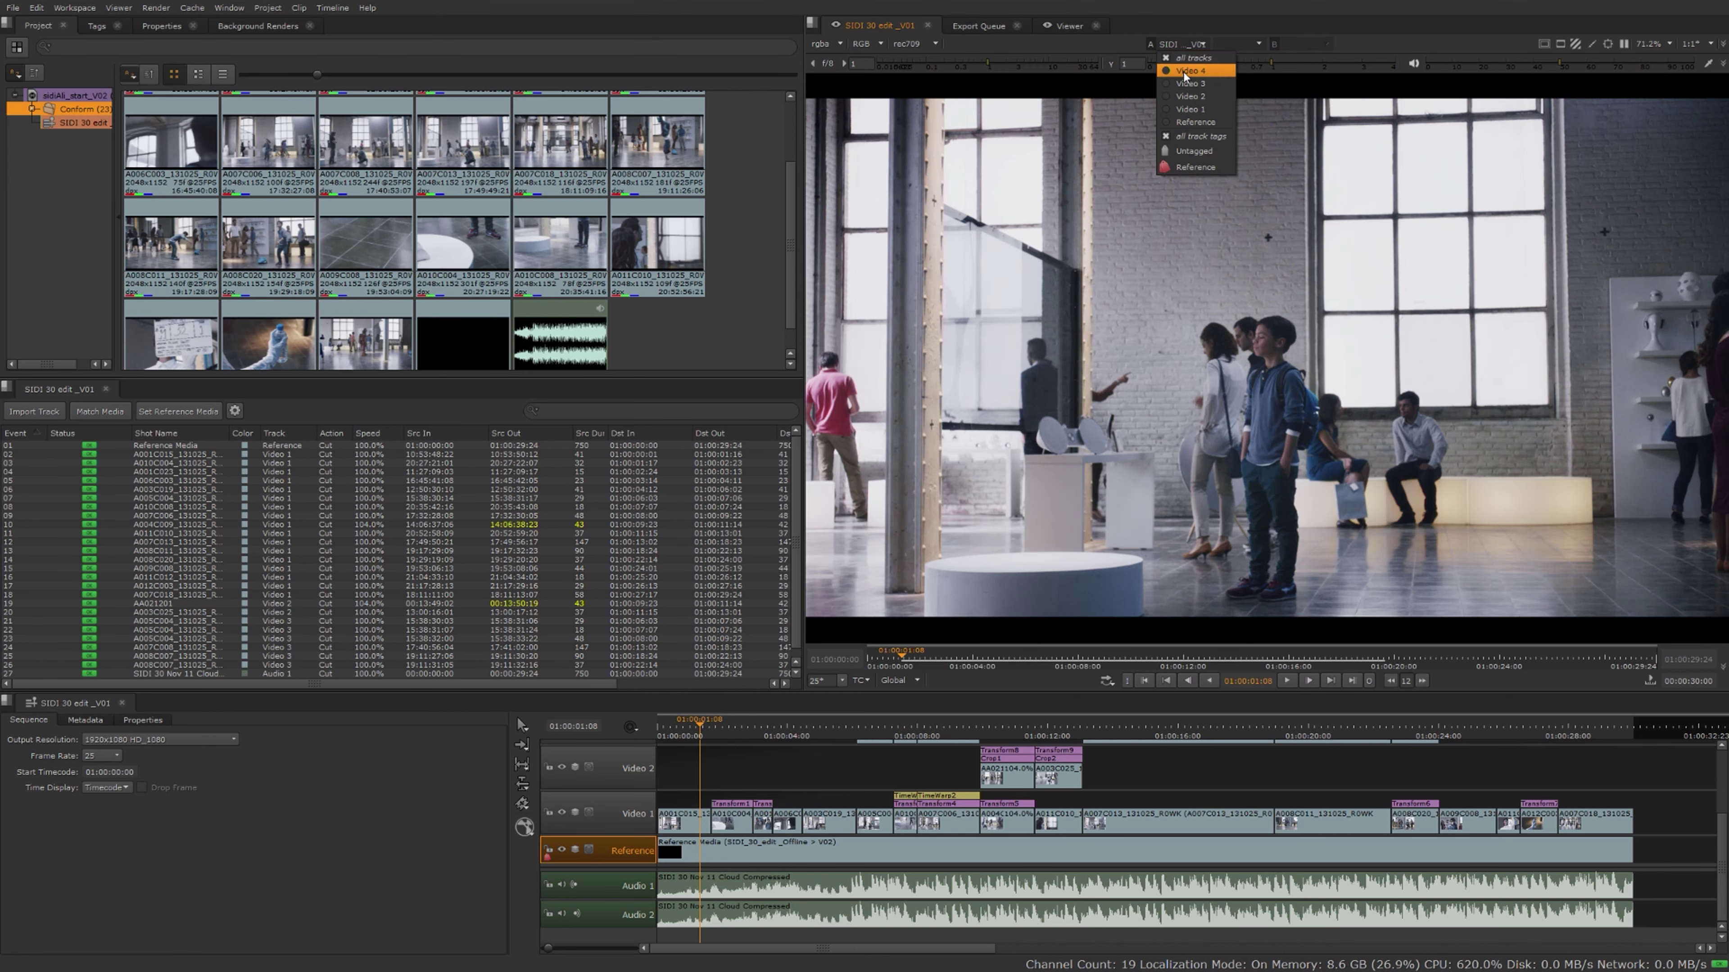
{"action": "left_click", "coordinate": [1191, 122]}
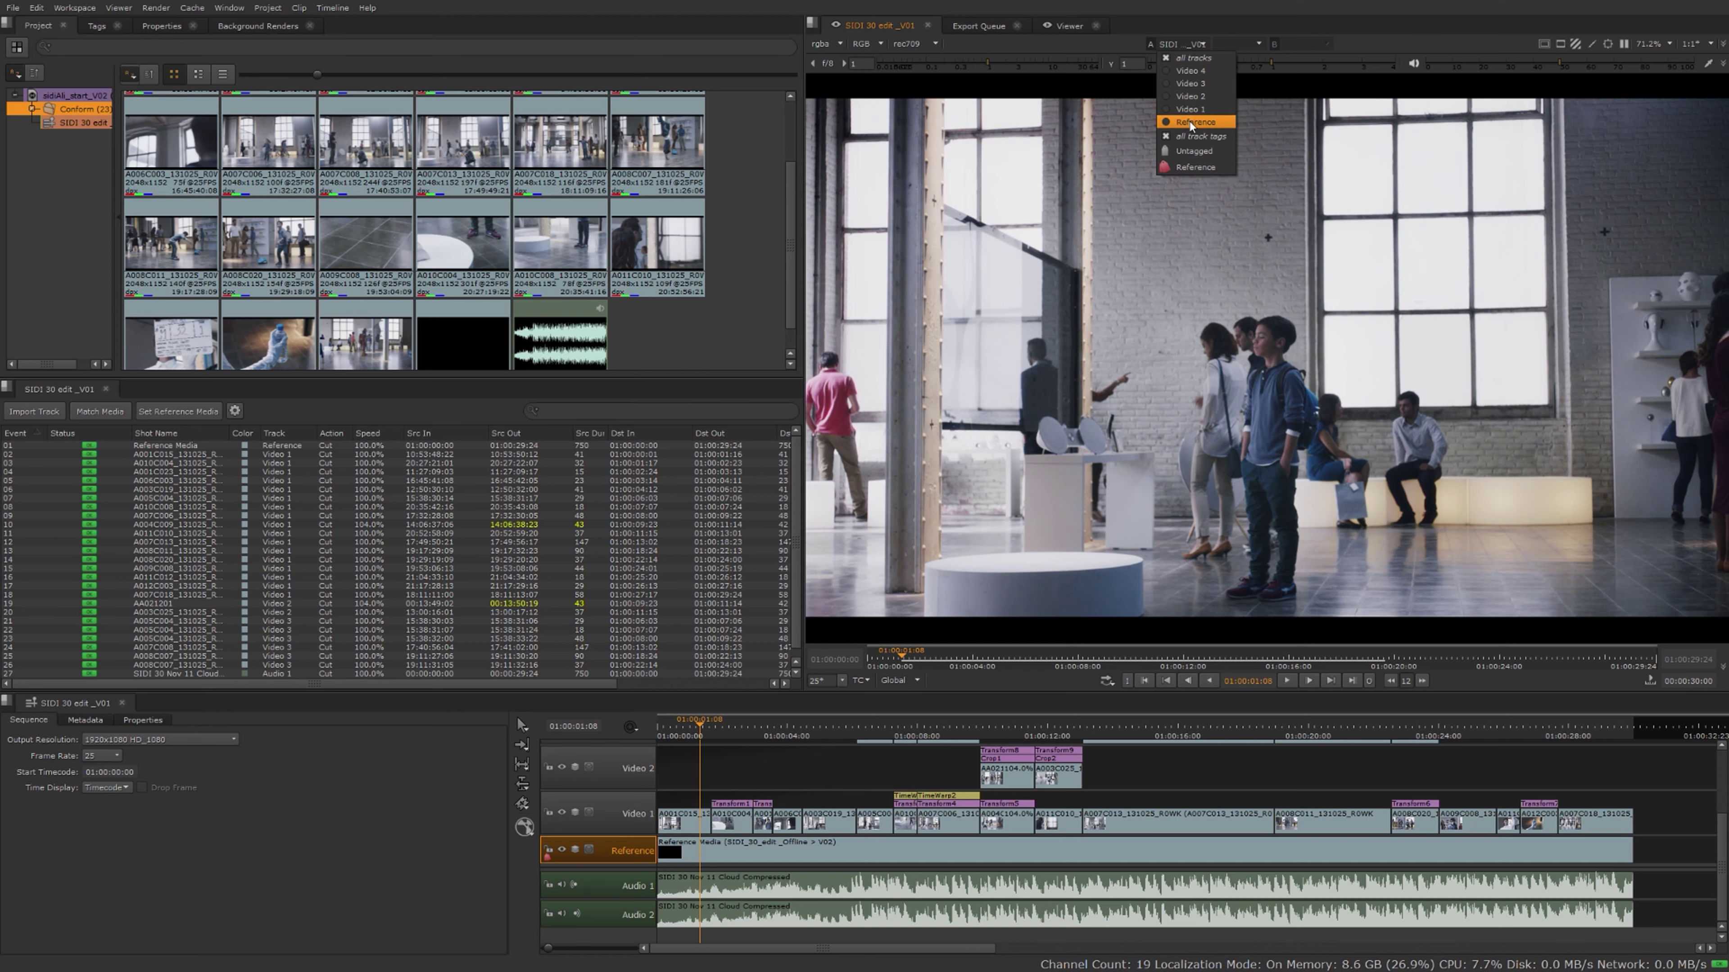
{"action": "left_click", "coordinate": [1093, 376]}
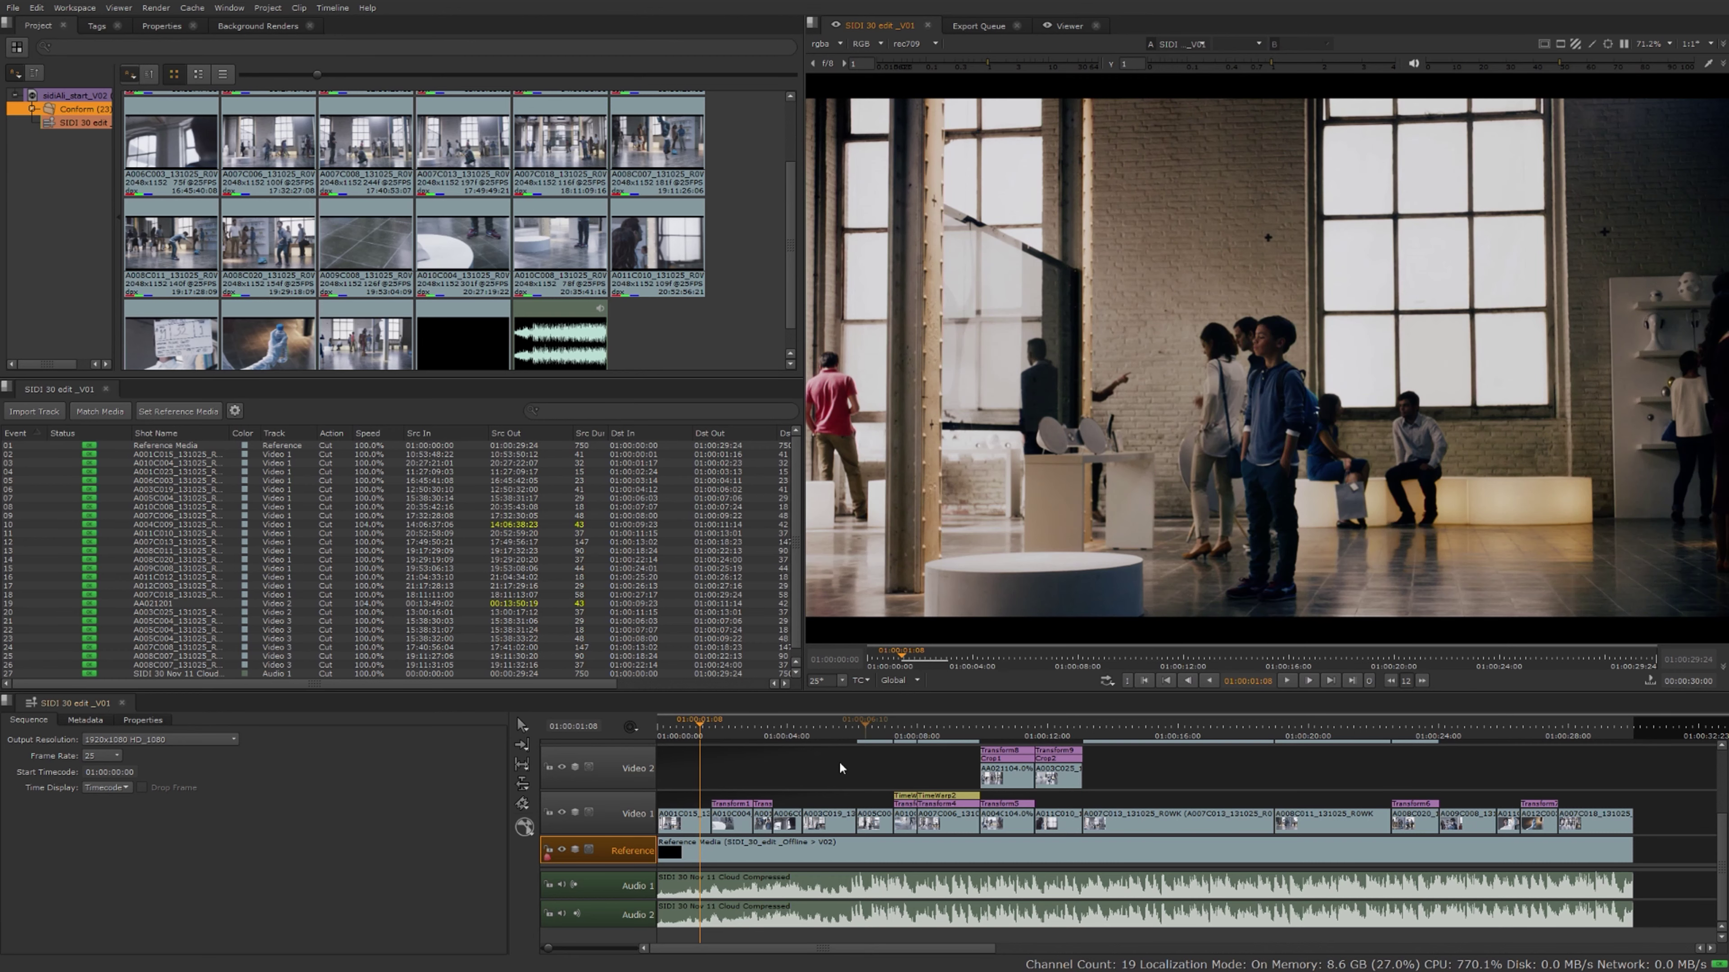
{"action": "left_click", "coordinate": [636, 850]}
{"action": "left_click", "coordinate": [637, 849]}
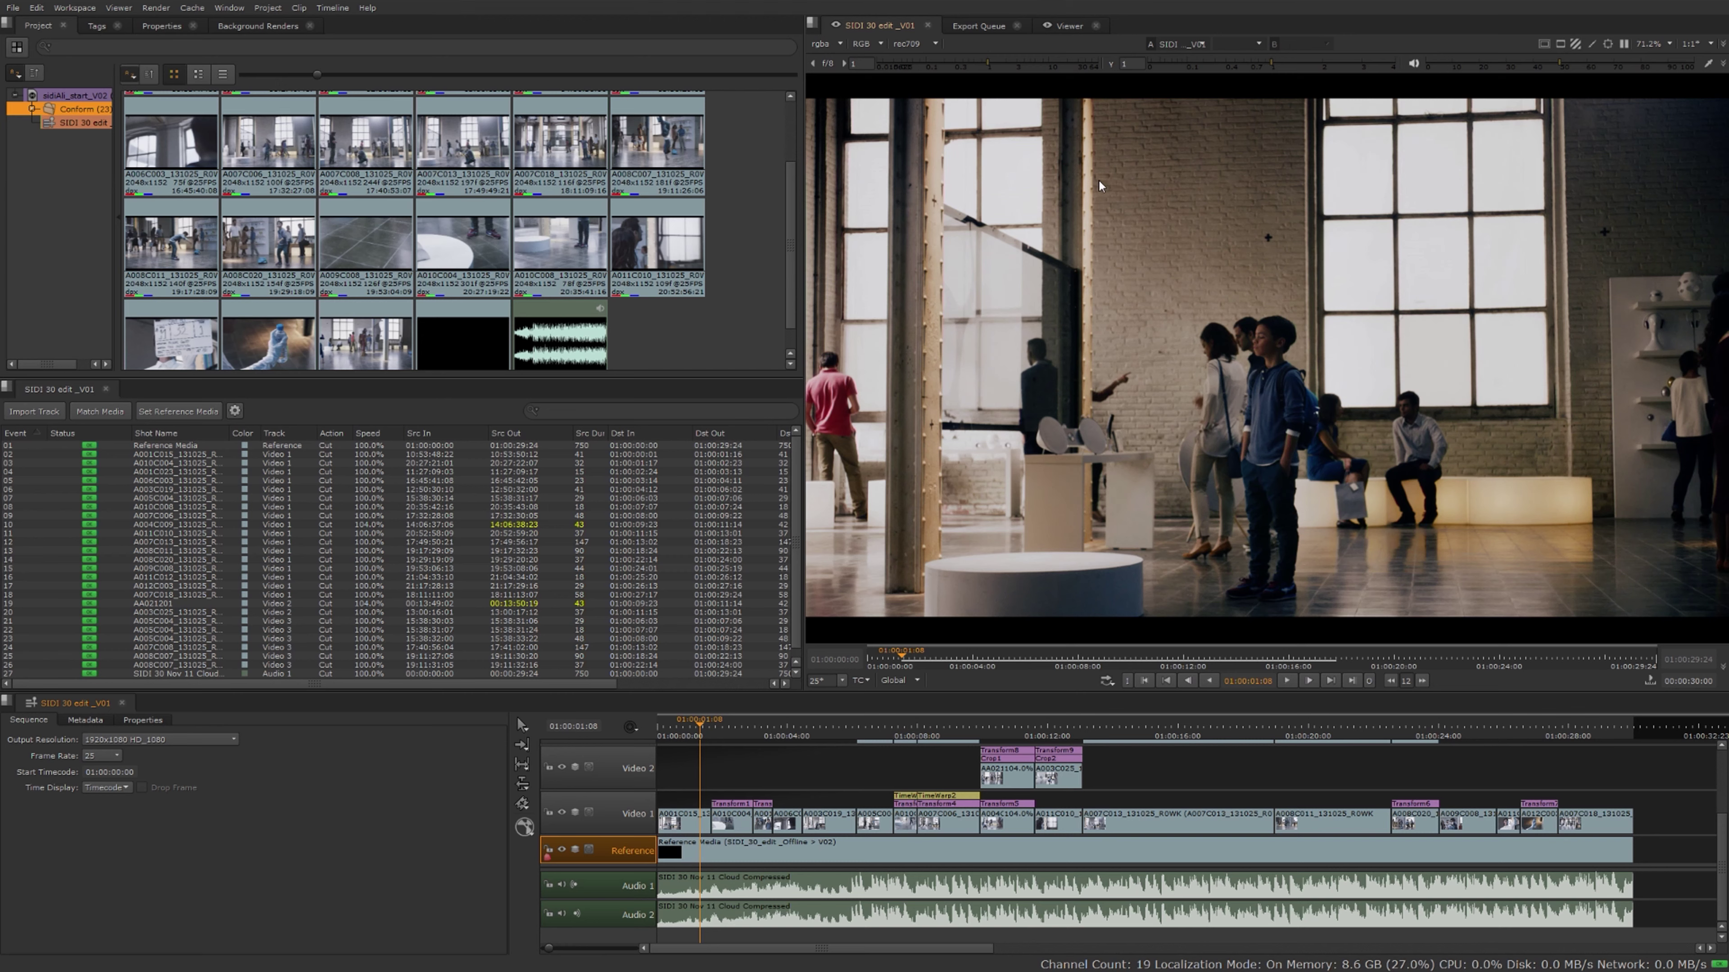
Wipe-compare the Video 1 track against the reference and move the wipe split
{"action": "left_click", "coordinate": [627, 814]}
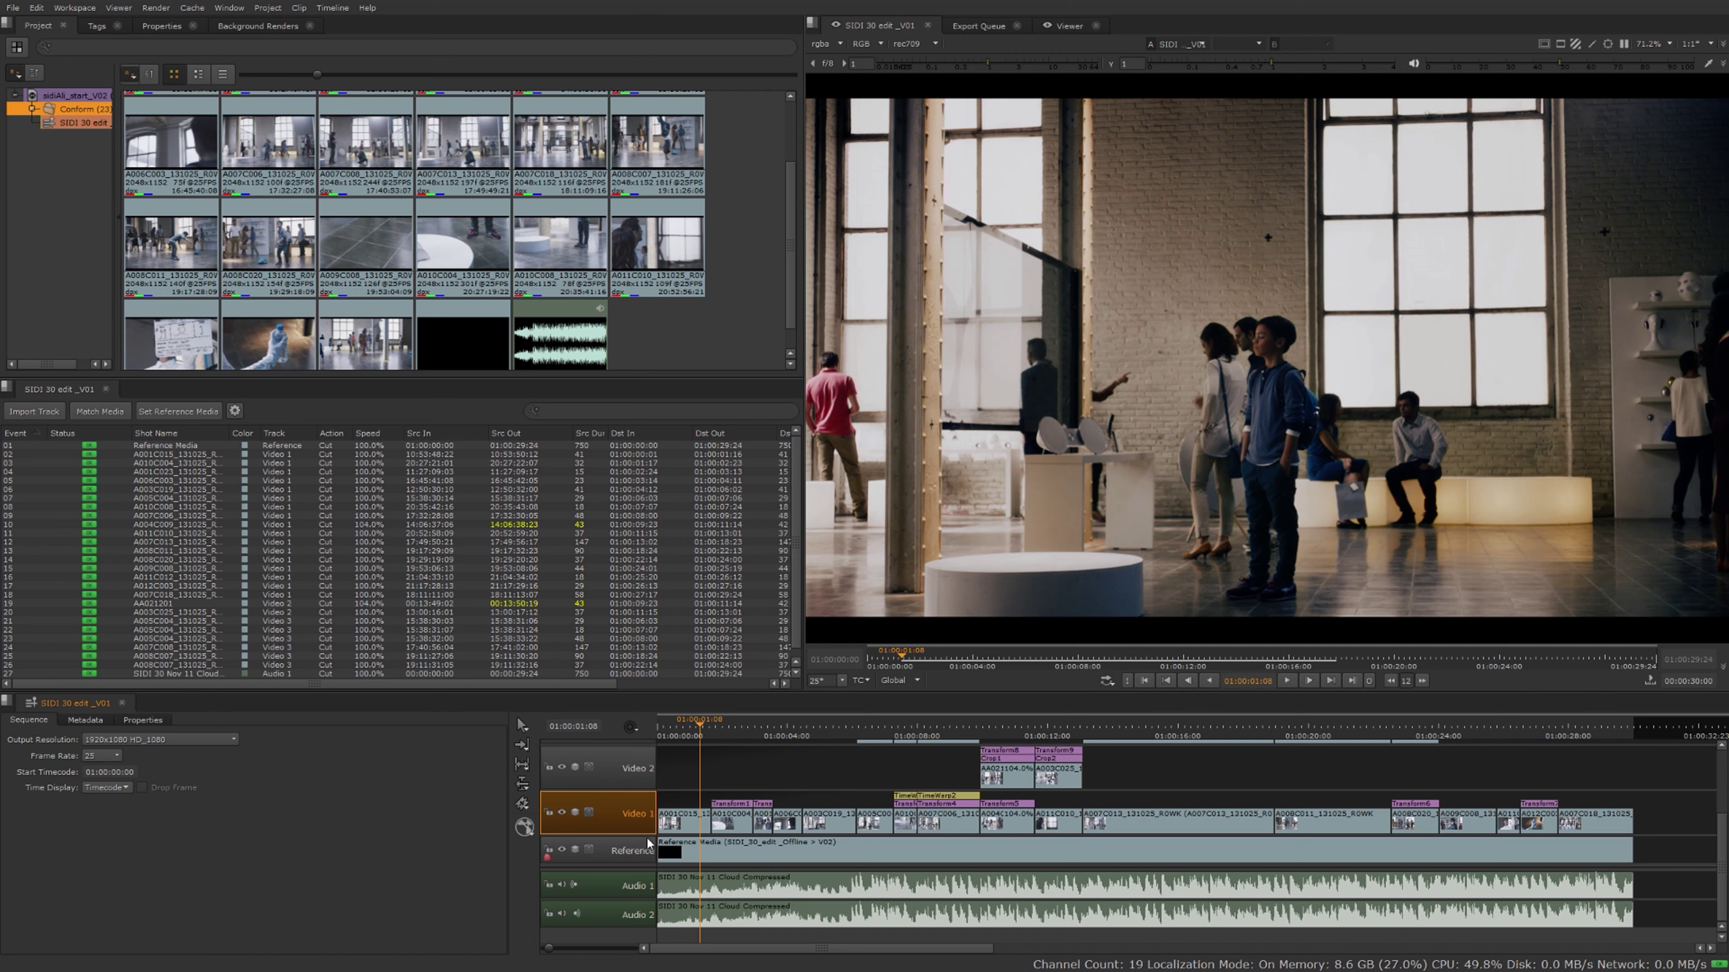
{"action": "key", "text": "w"}
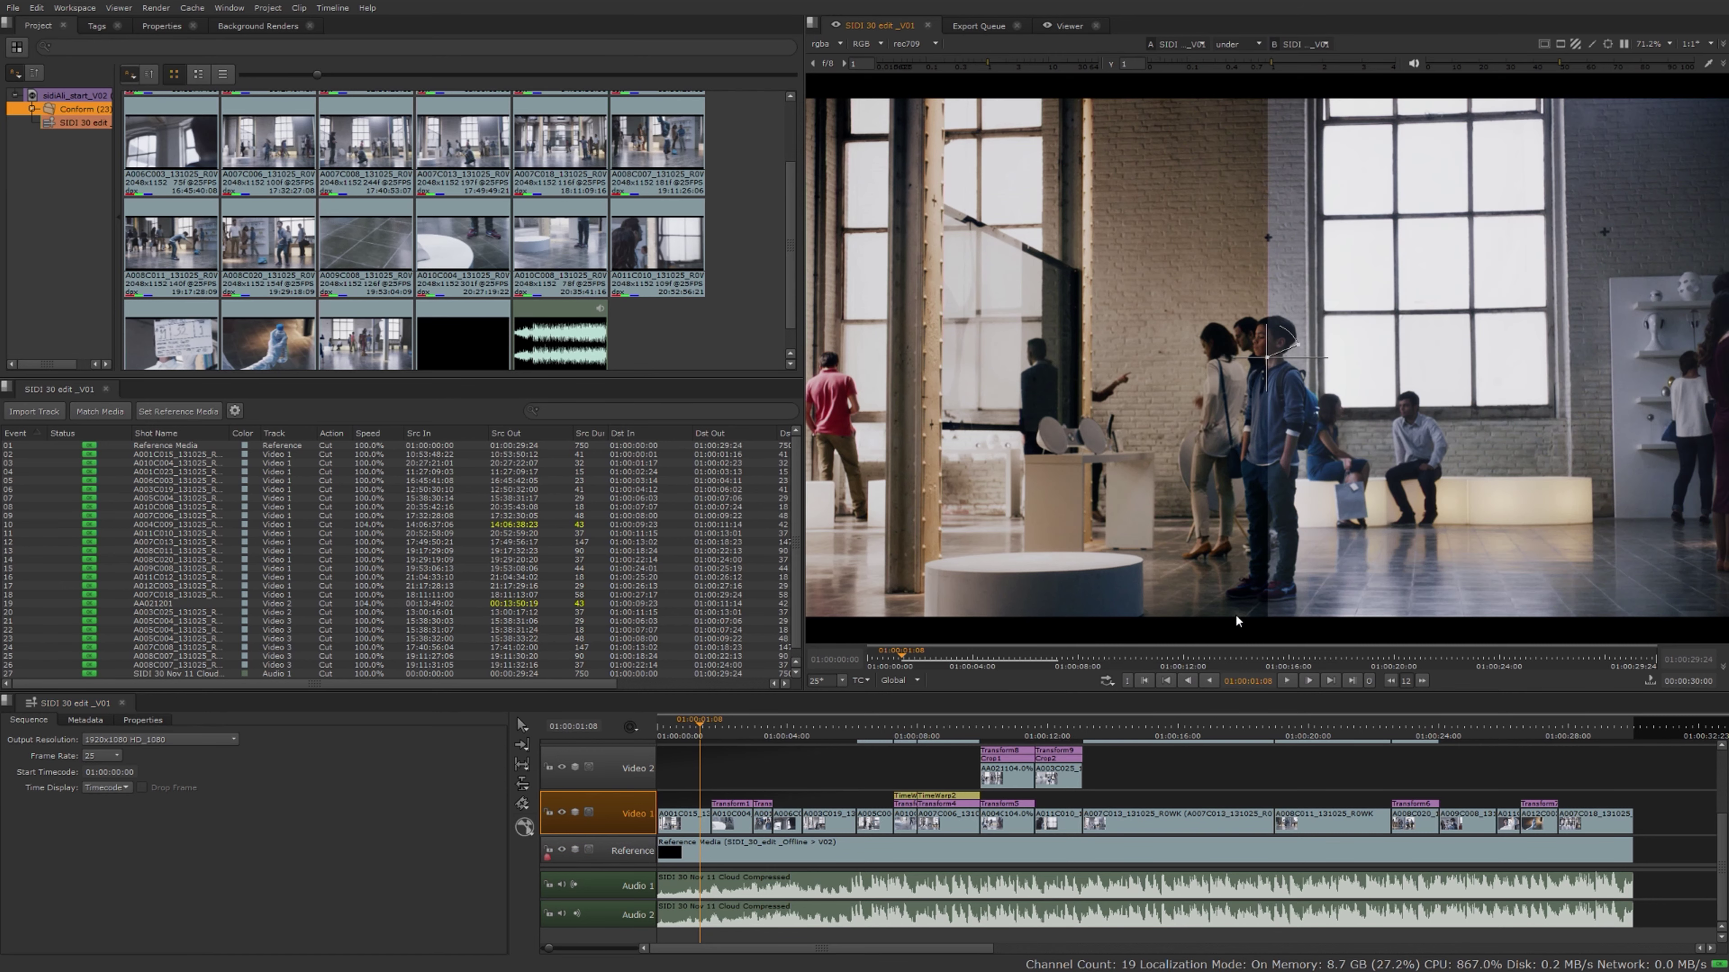
{"action": "left_click_drag", "start_coordinate": [1266, 363], "coordinate": [1237, 386]}
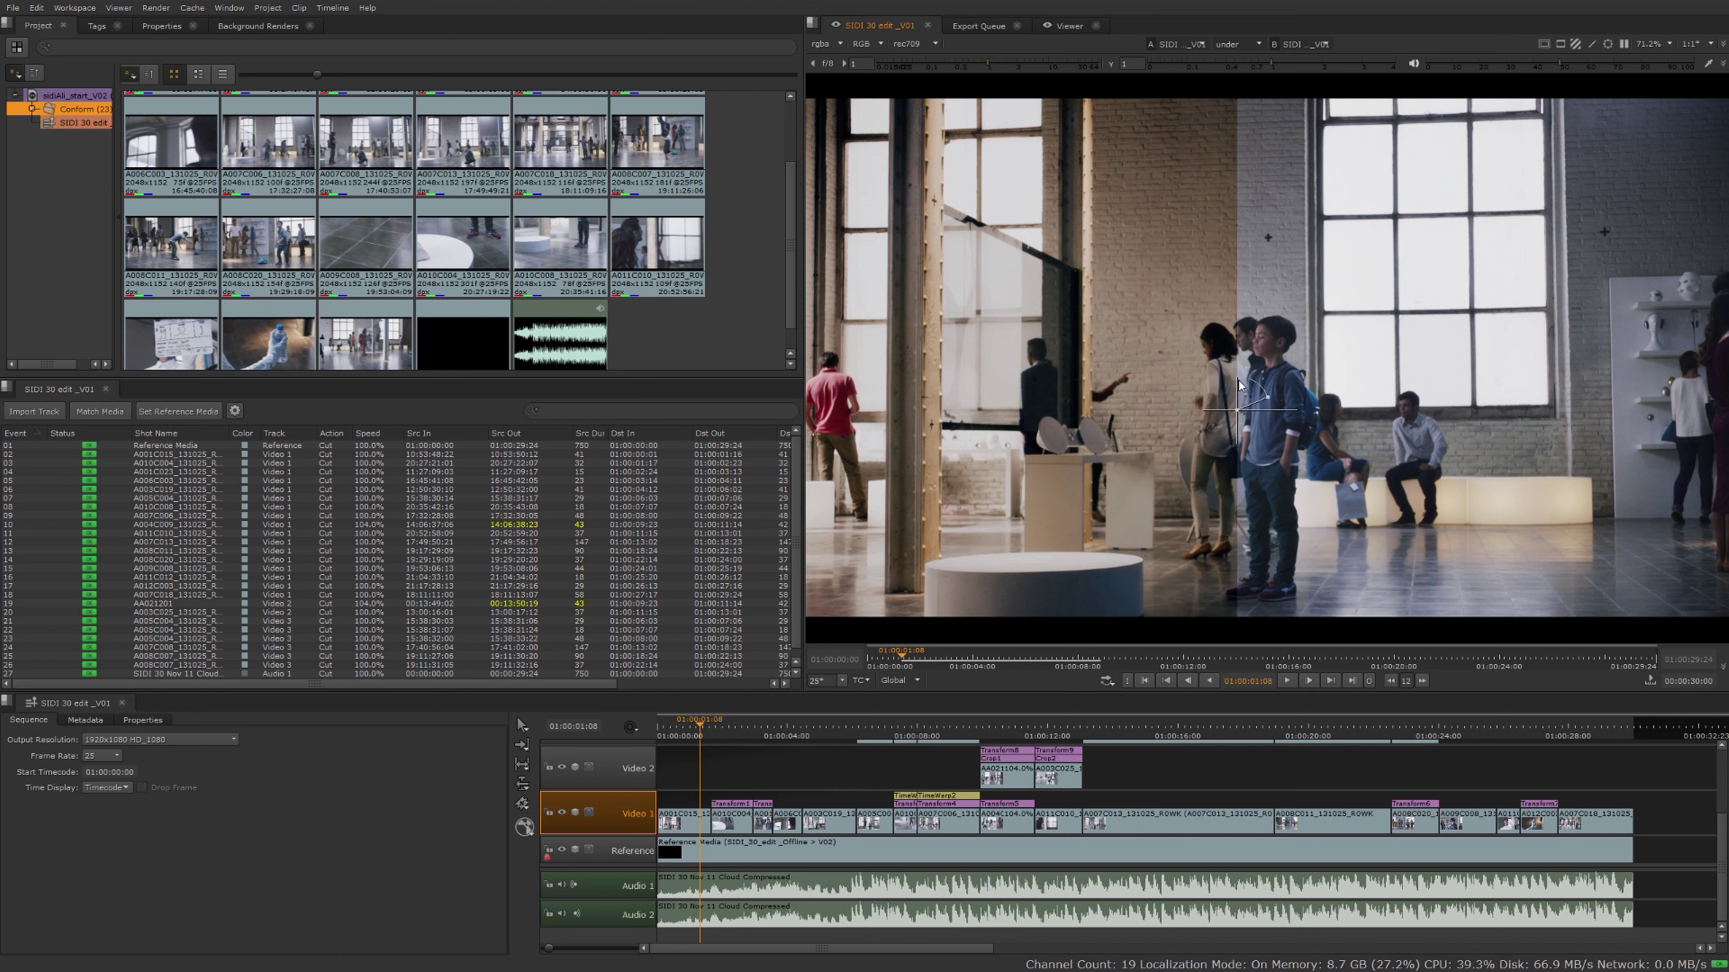
Try the stack, side-by-side, vertical and wipe compare modes in the viewer
{"action": "left_click", "coordinate": [1240, 45]}
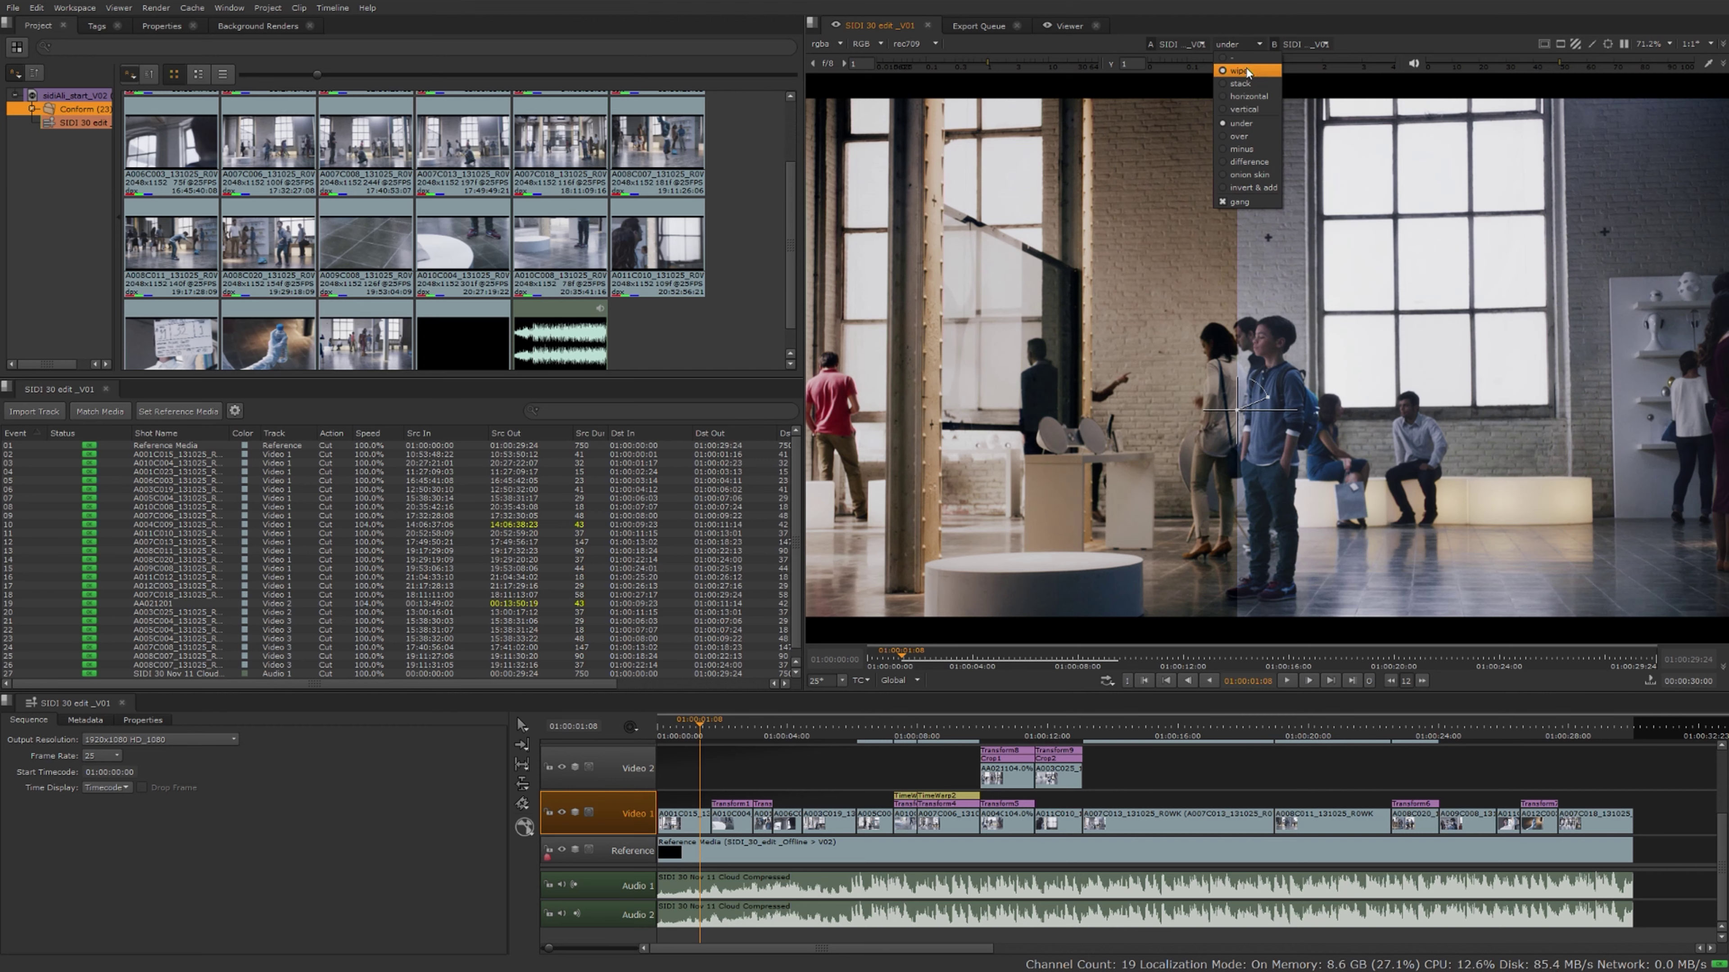
{"action": "left_click", "coordinate": [1246, 83]}
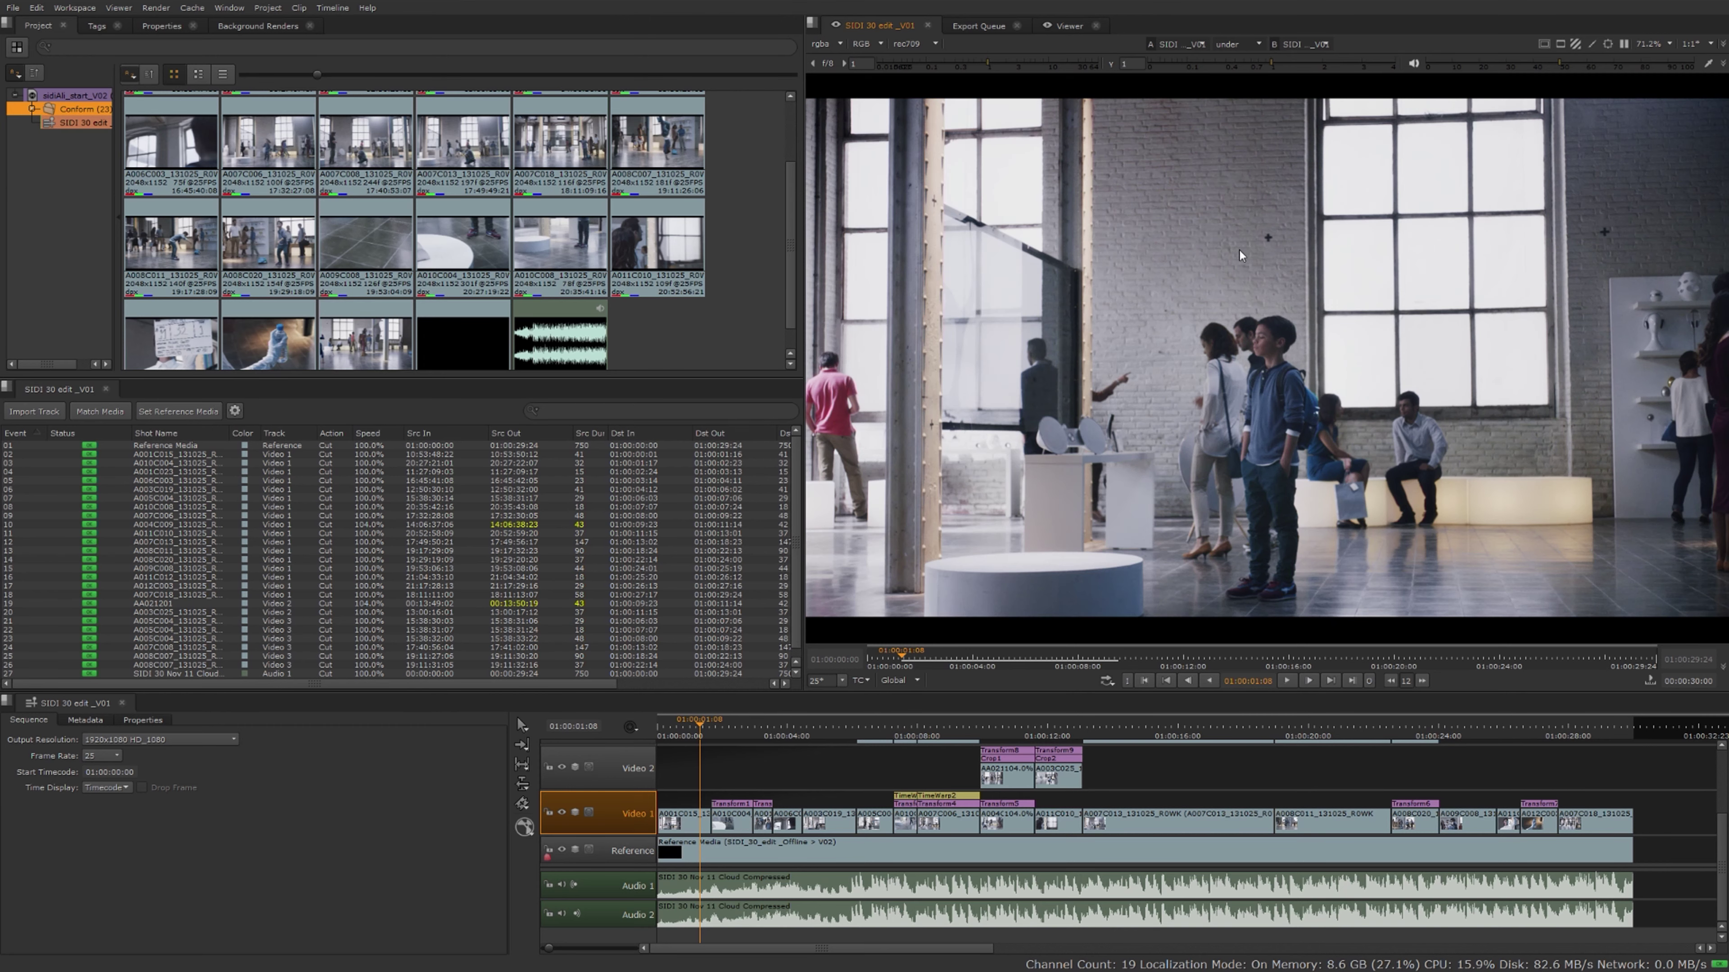
{"action": "scroll", "coordinate": [1239, 249], "scroll_direction": "down", "scroll_amount": 1}
{"action": "left_click", "coordinate": [1237, 44]}
{"action": "left_click", "coordinate": [1238, 90]}
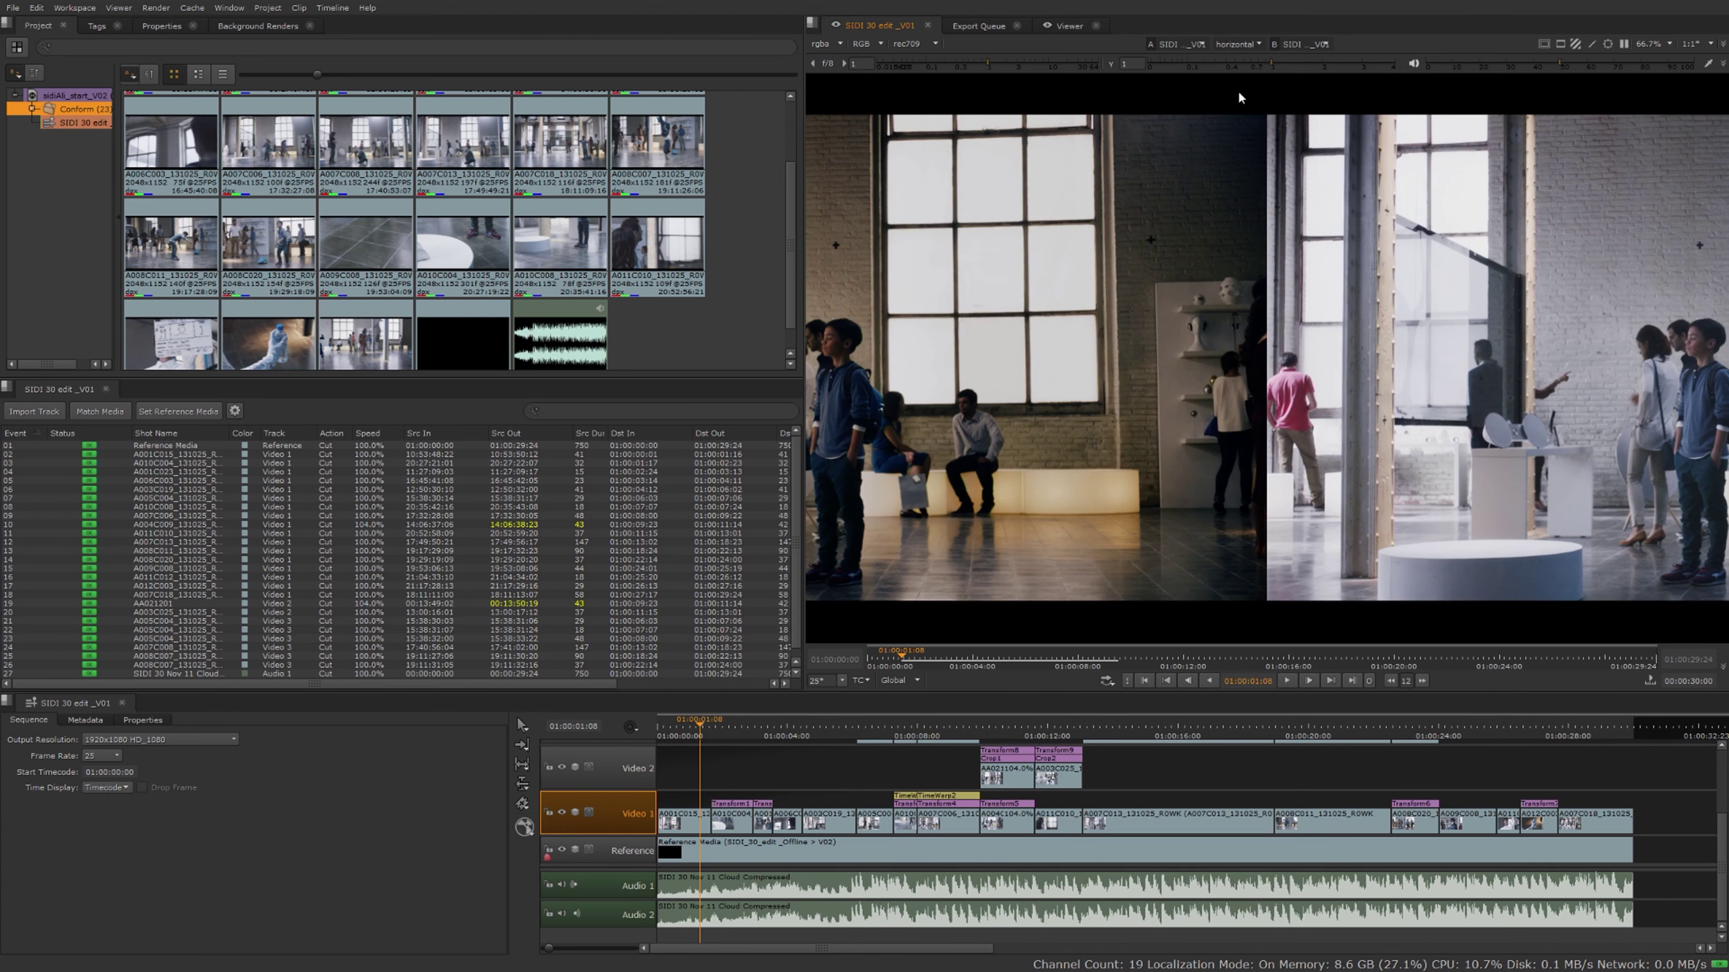
{"action": "scroll", "coordinate": [1203, 384], "scroll_direction": "down", "scroll_amount": 3}
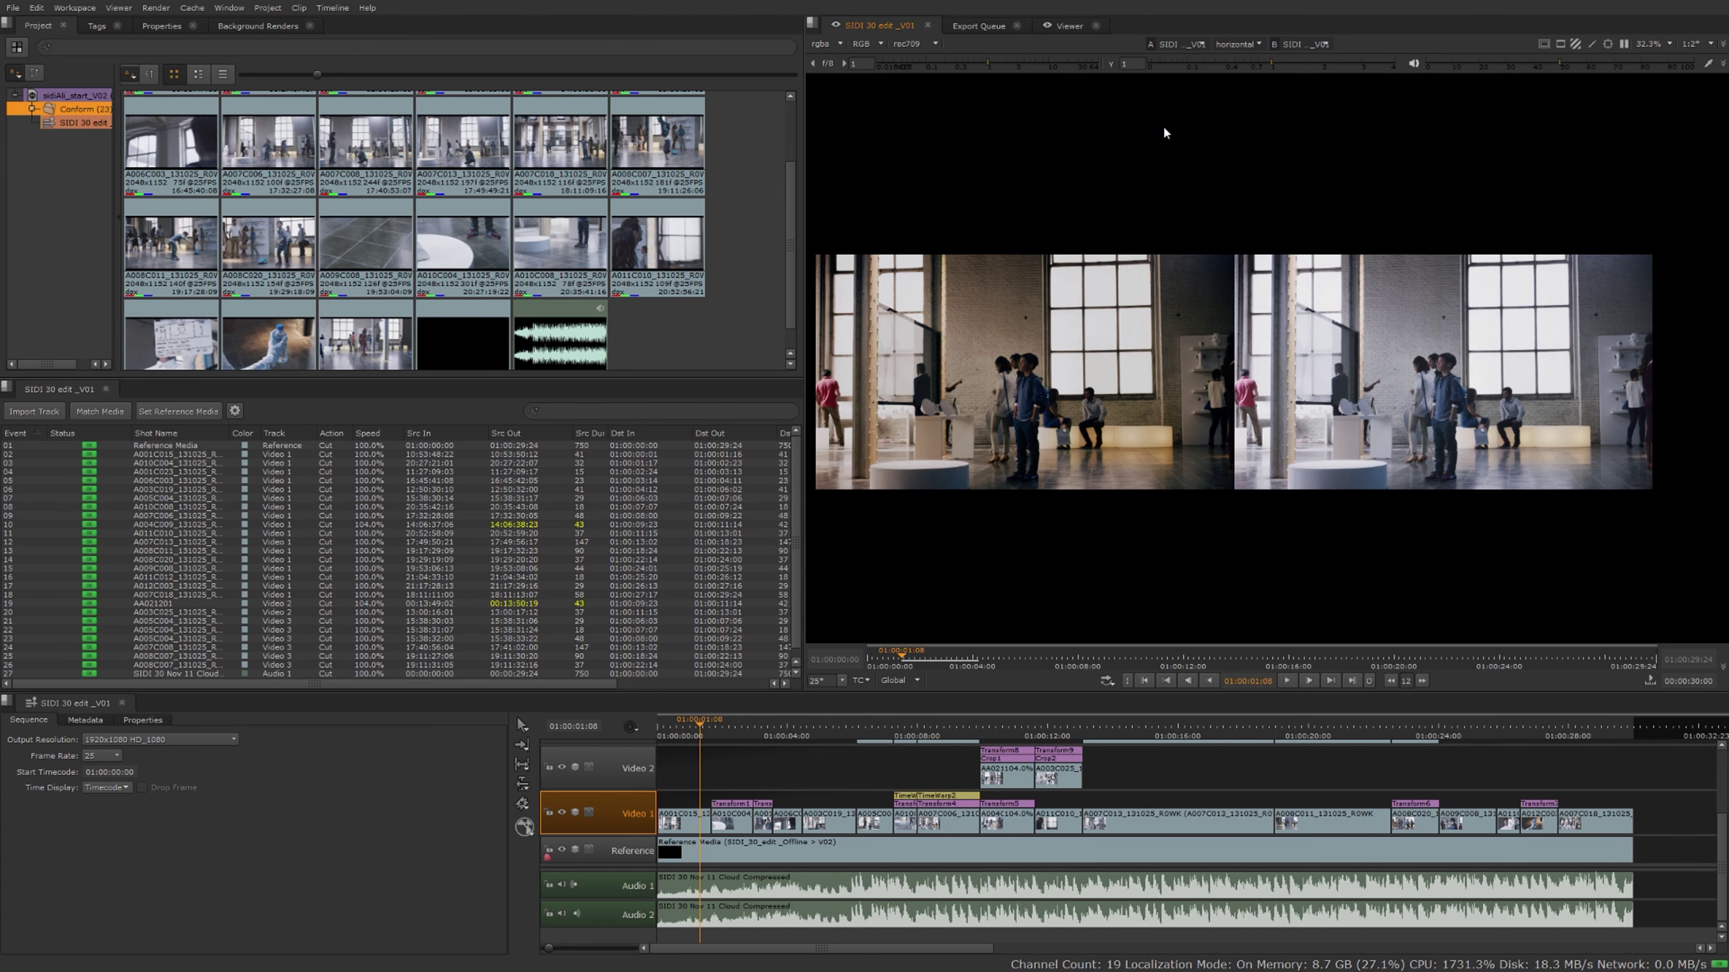
{"action": "left_click", "coordinate": [1255, 41]}
{"action": "left_click", "coordinate": [1251, 105]}
{"action": "left_click", "coordinate": [1250, 44]}
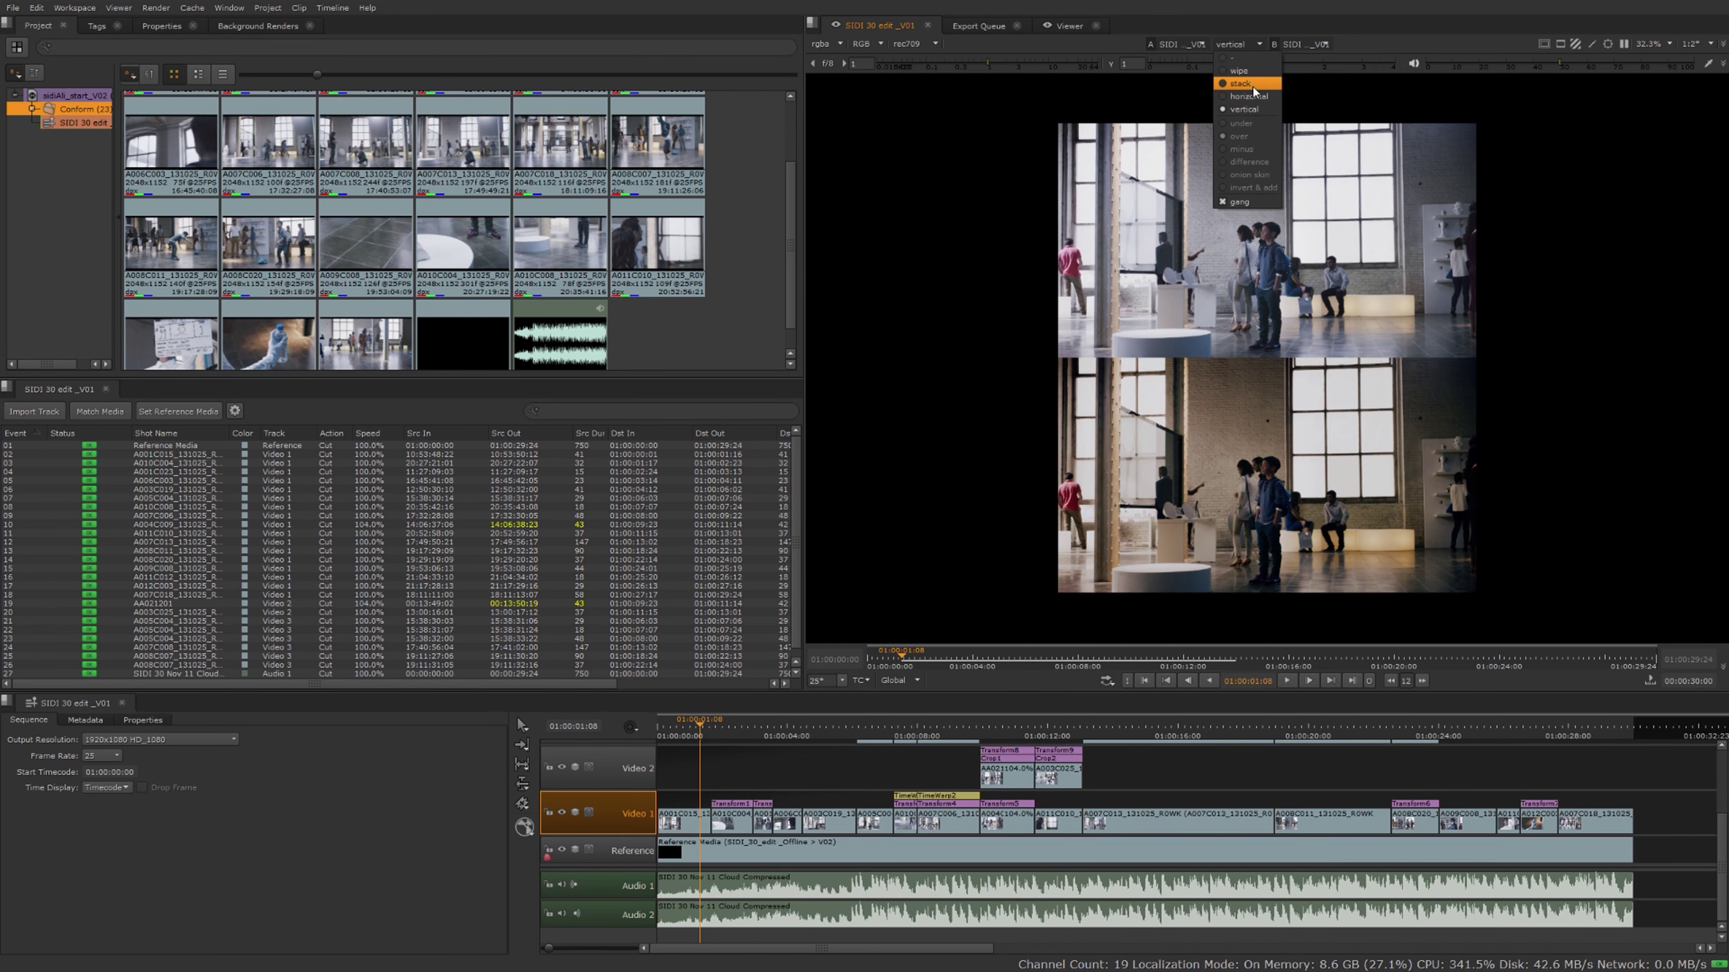
{"action": "left_click", "coordinate": [1258, 73]}
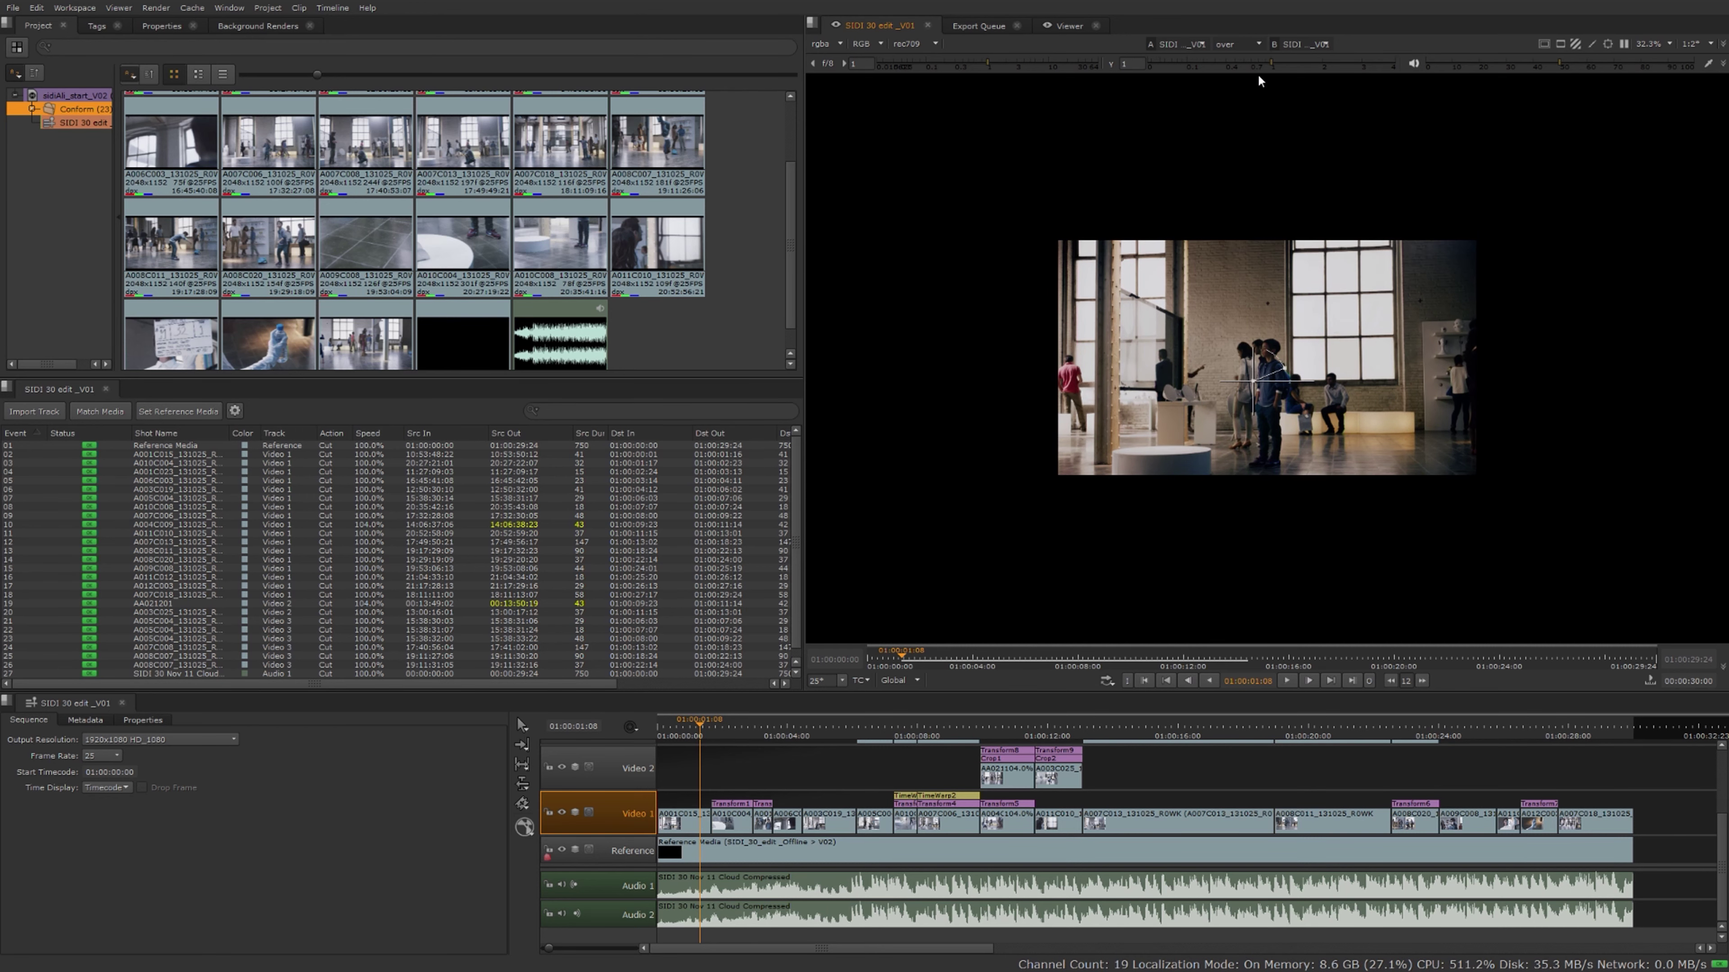
Switch the compare mode to onion skin and sweep the divider across the image
{"action": "left_click", "coordinate": [1233, 41]}
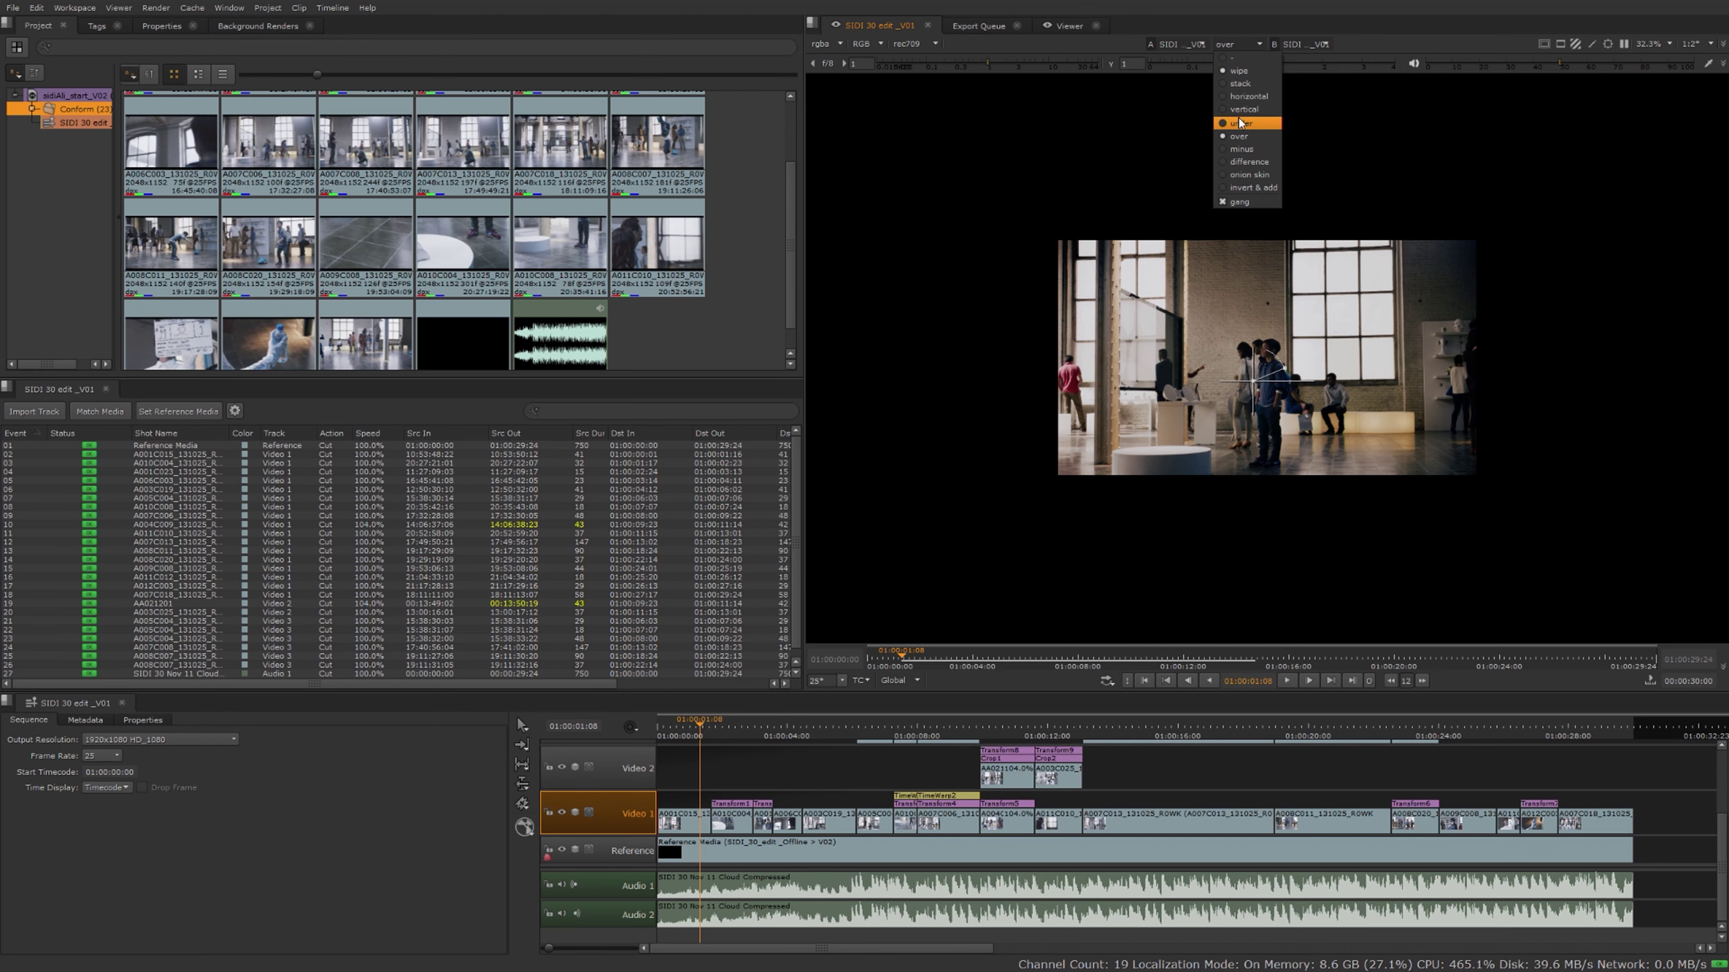
{"action": "left_click", "coordinate": [1251, 175]}
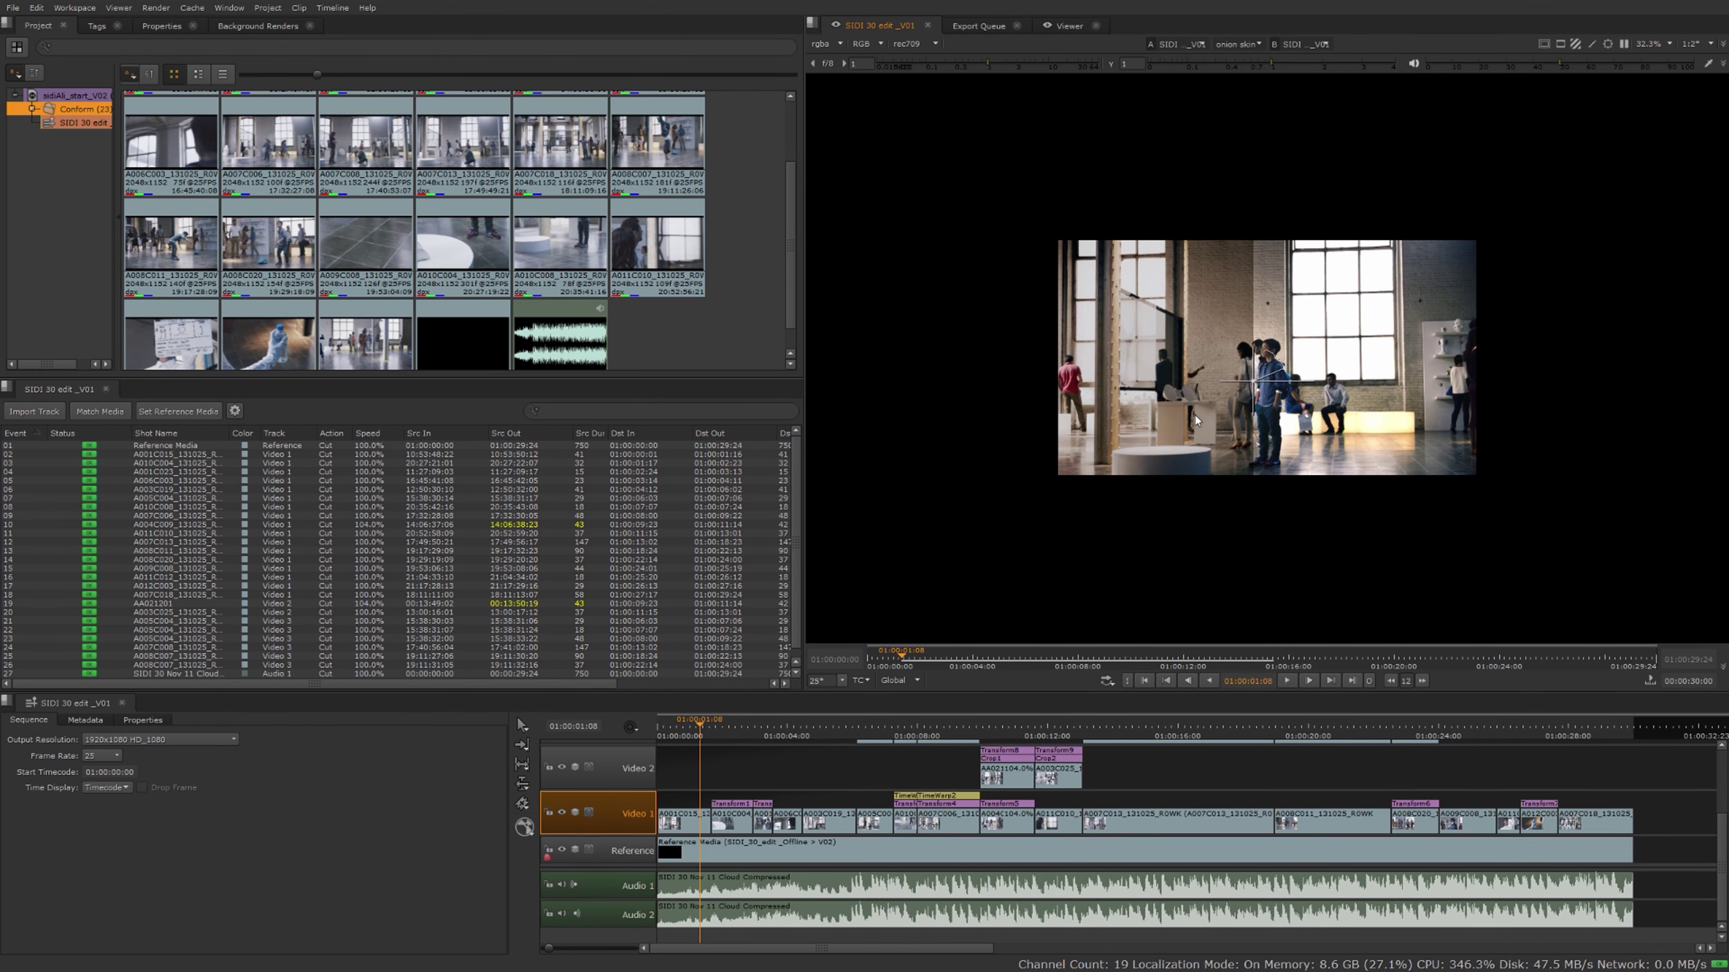
{"action": "scroll", "coordinate": [1195, 414], "scroll_direction": "up", "scroll_amount": 4}
{"action": "left_click_drag", "start_coordinate": [1221, 463], "coordinate": [1255, 395]}
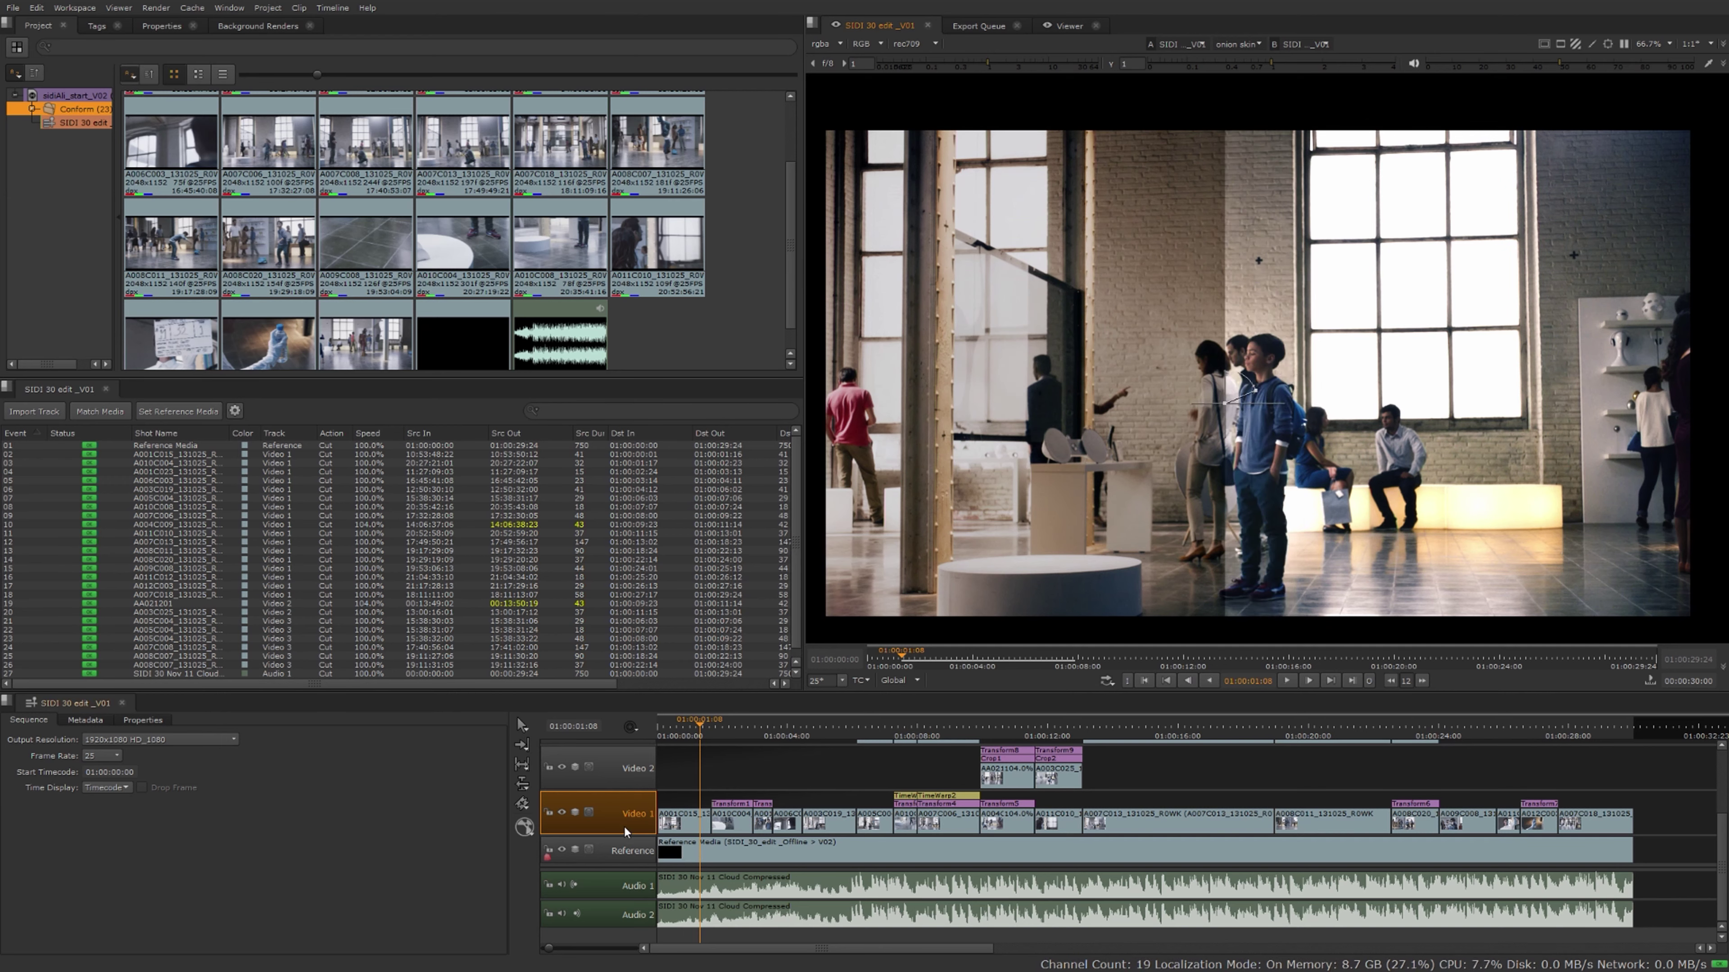
Rename the Video 1 track to Plates
{"action": "double_click", "coordinate": [630, 812]}
{"action": "type", "text": "Plates"}
{"action": "key", "text": "Return"}
{"action": "left_click_drag", "start_coordinate": [635, 809], "coordinate": [1003, 725]}
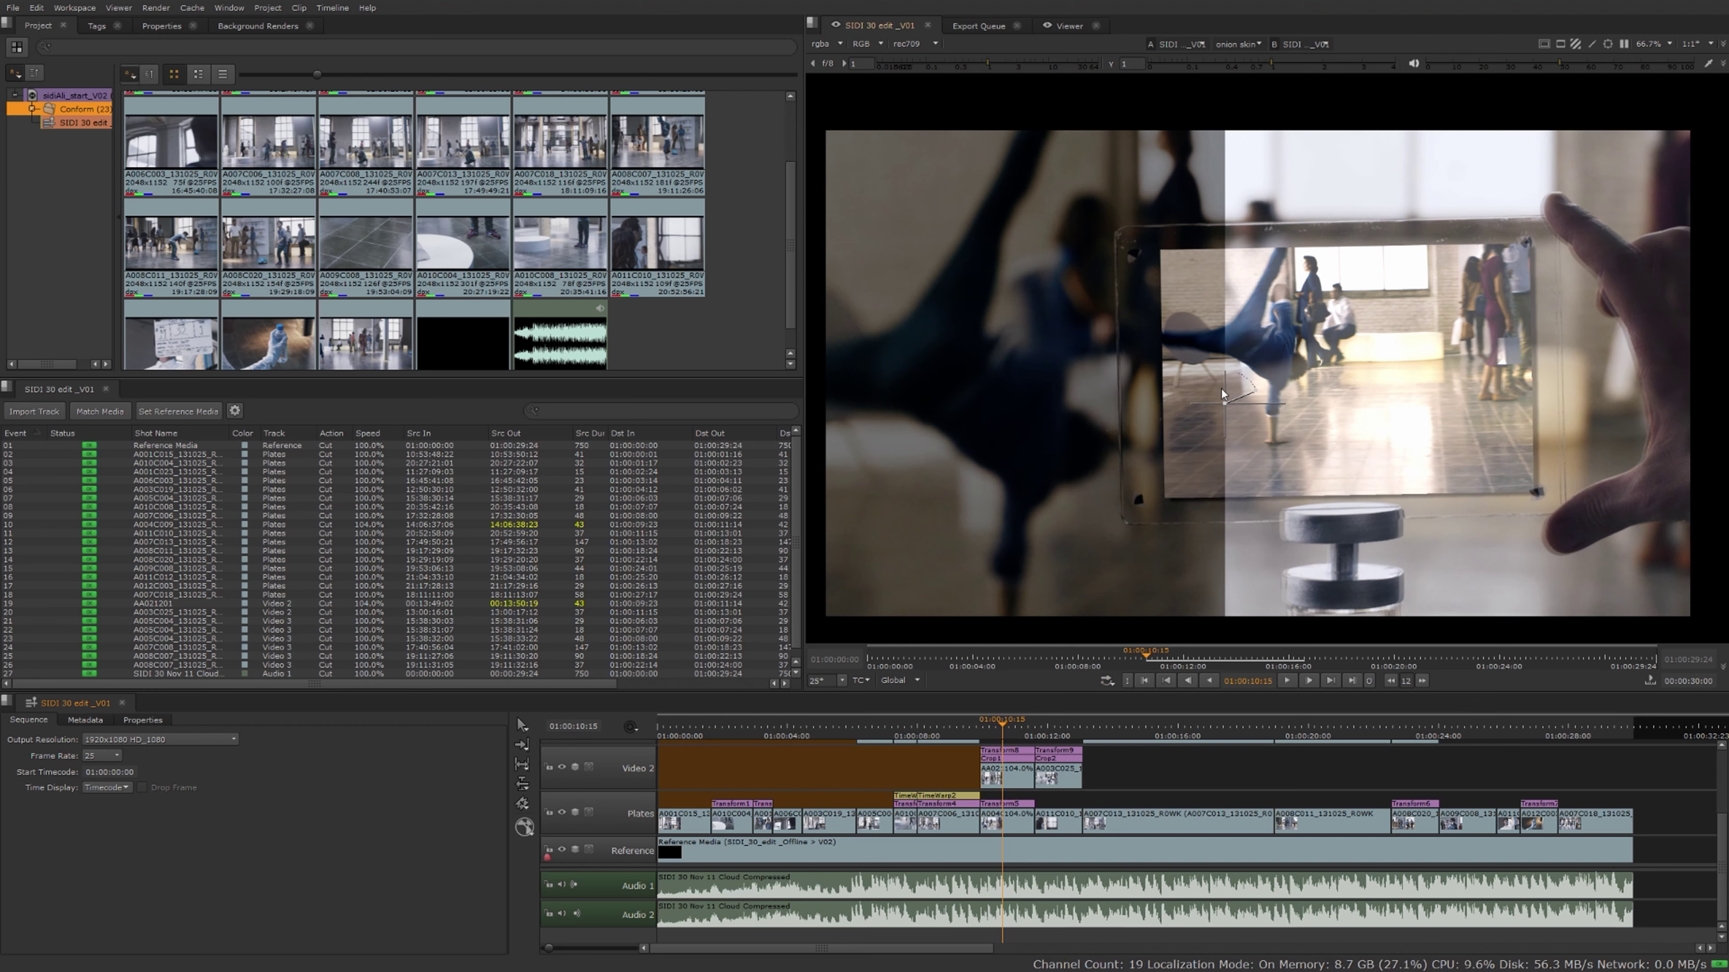
{"action": "left_click_drag", "start_coordinate": [1225, 401], "coordinate": [1192, 425]}
Rename the Video 2 track to Screens and return the playhead to 01:00:07:19
{"action": "double_click", "coordinate": [642, 767]}
{"action": "type", "text": "Screens"}
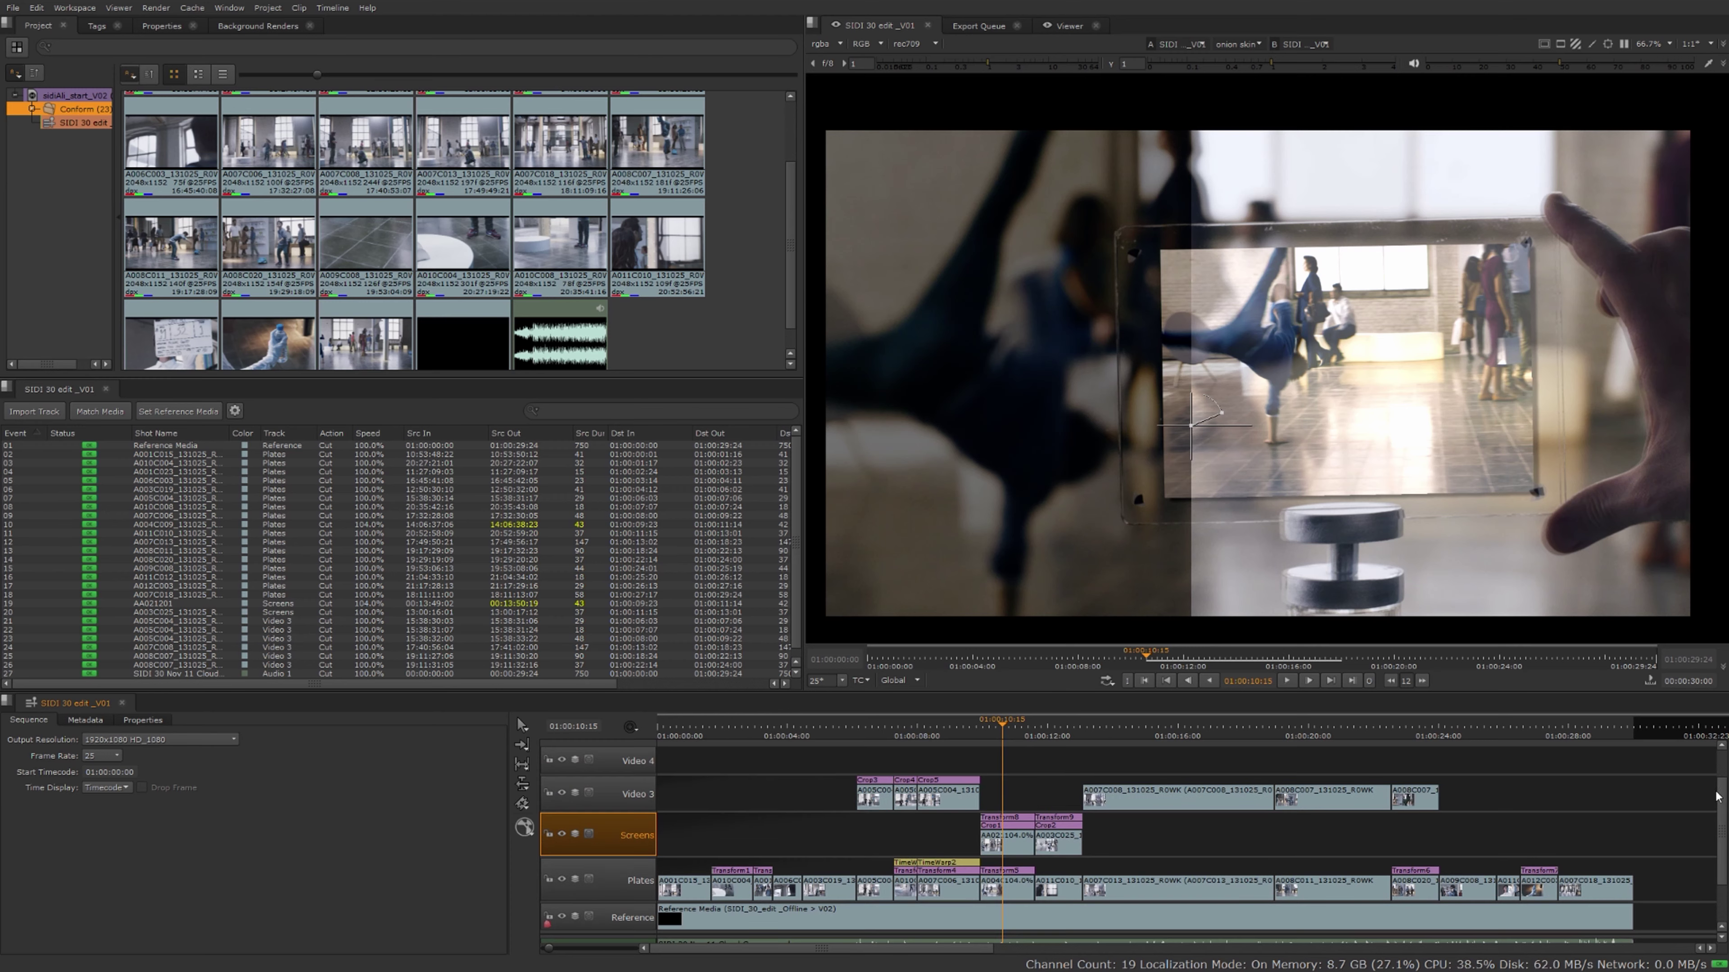
{"action": "key", "text": "Return"}
{"action": "scroll", "coordinate": [958, 744], "scroll_direction": "up", "scroll_amount": 2}
{"action": "left_click_drag", "start_coordinate": [1000, 726], "coordinate": [871, 746]}
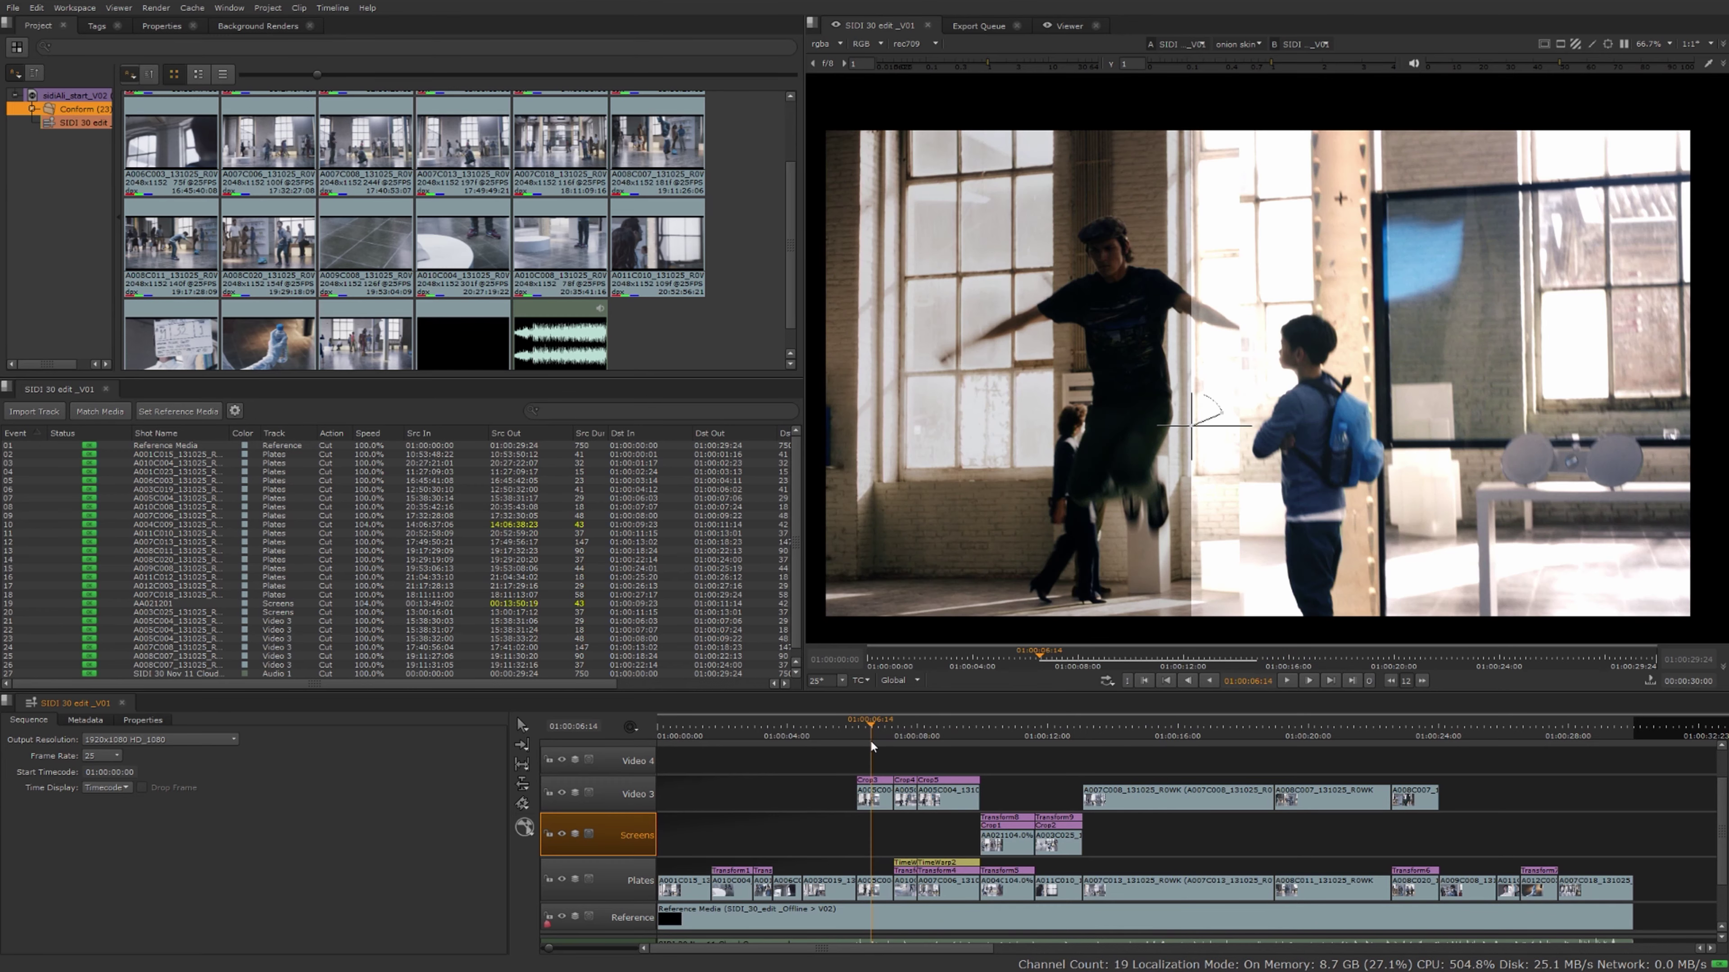
Rename the Video 3 track to Anim Ref
{"action": "double_click", "coordinate": [636, 794]}
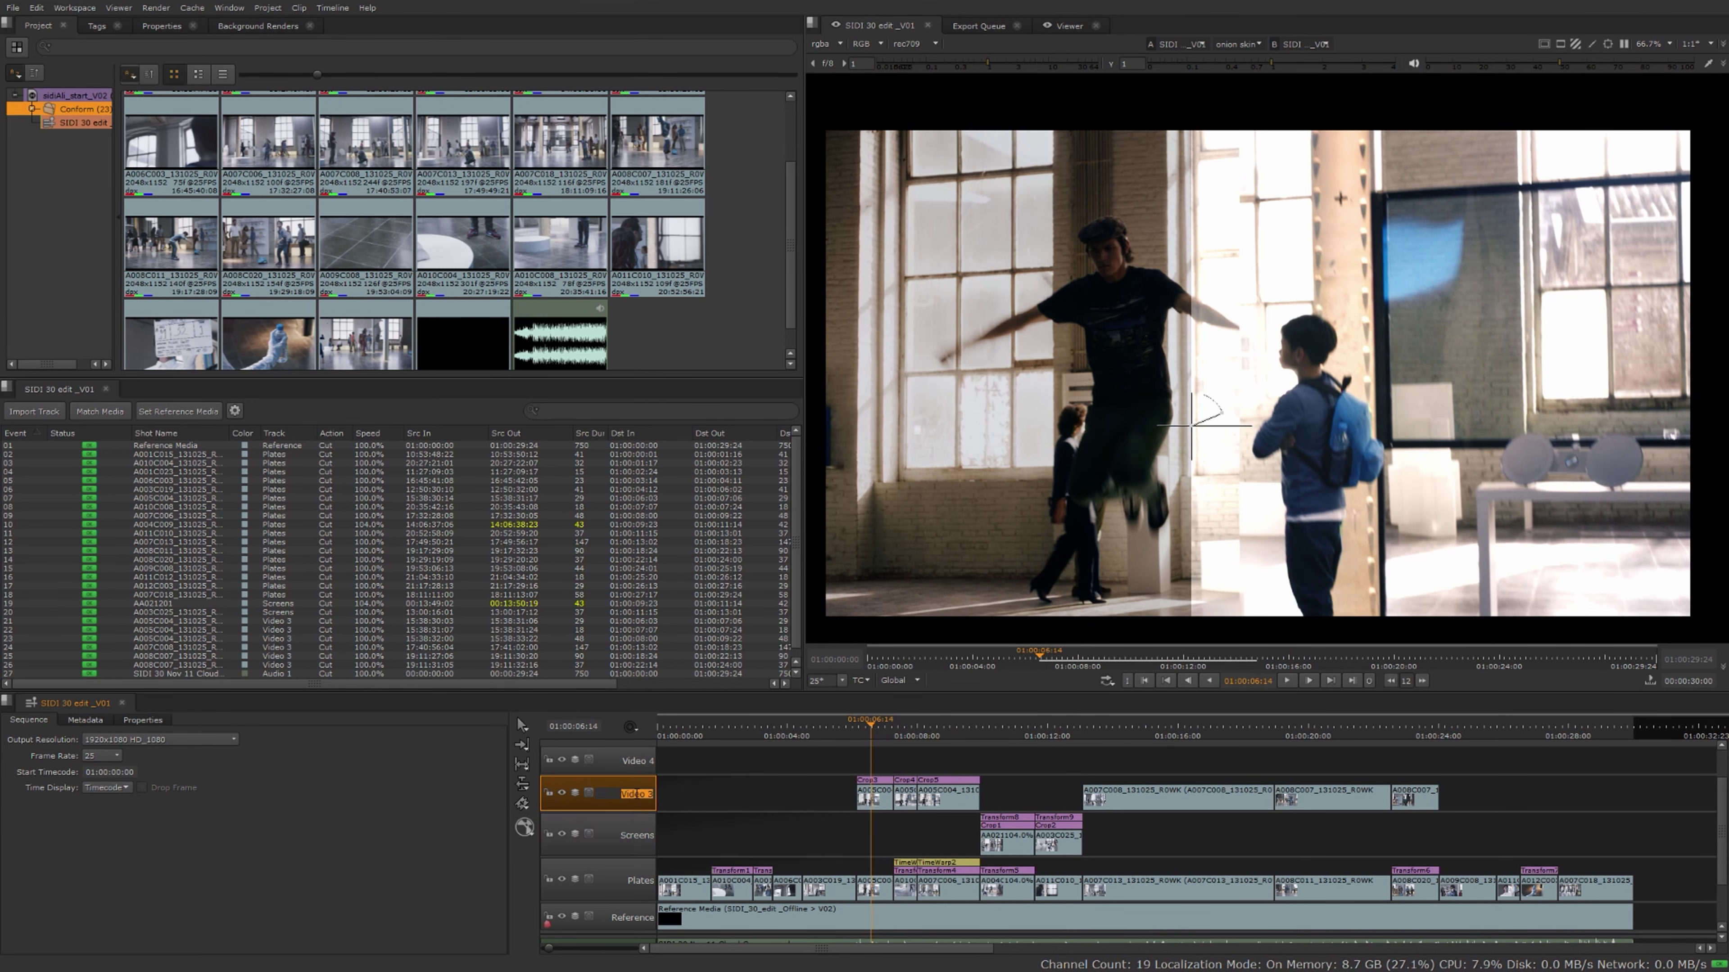
{"action": "type", "text": "Anim re"}
{"action": "left_click", "coordinate": [747, 799]}
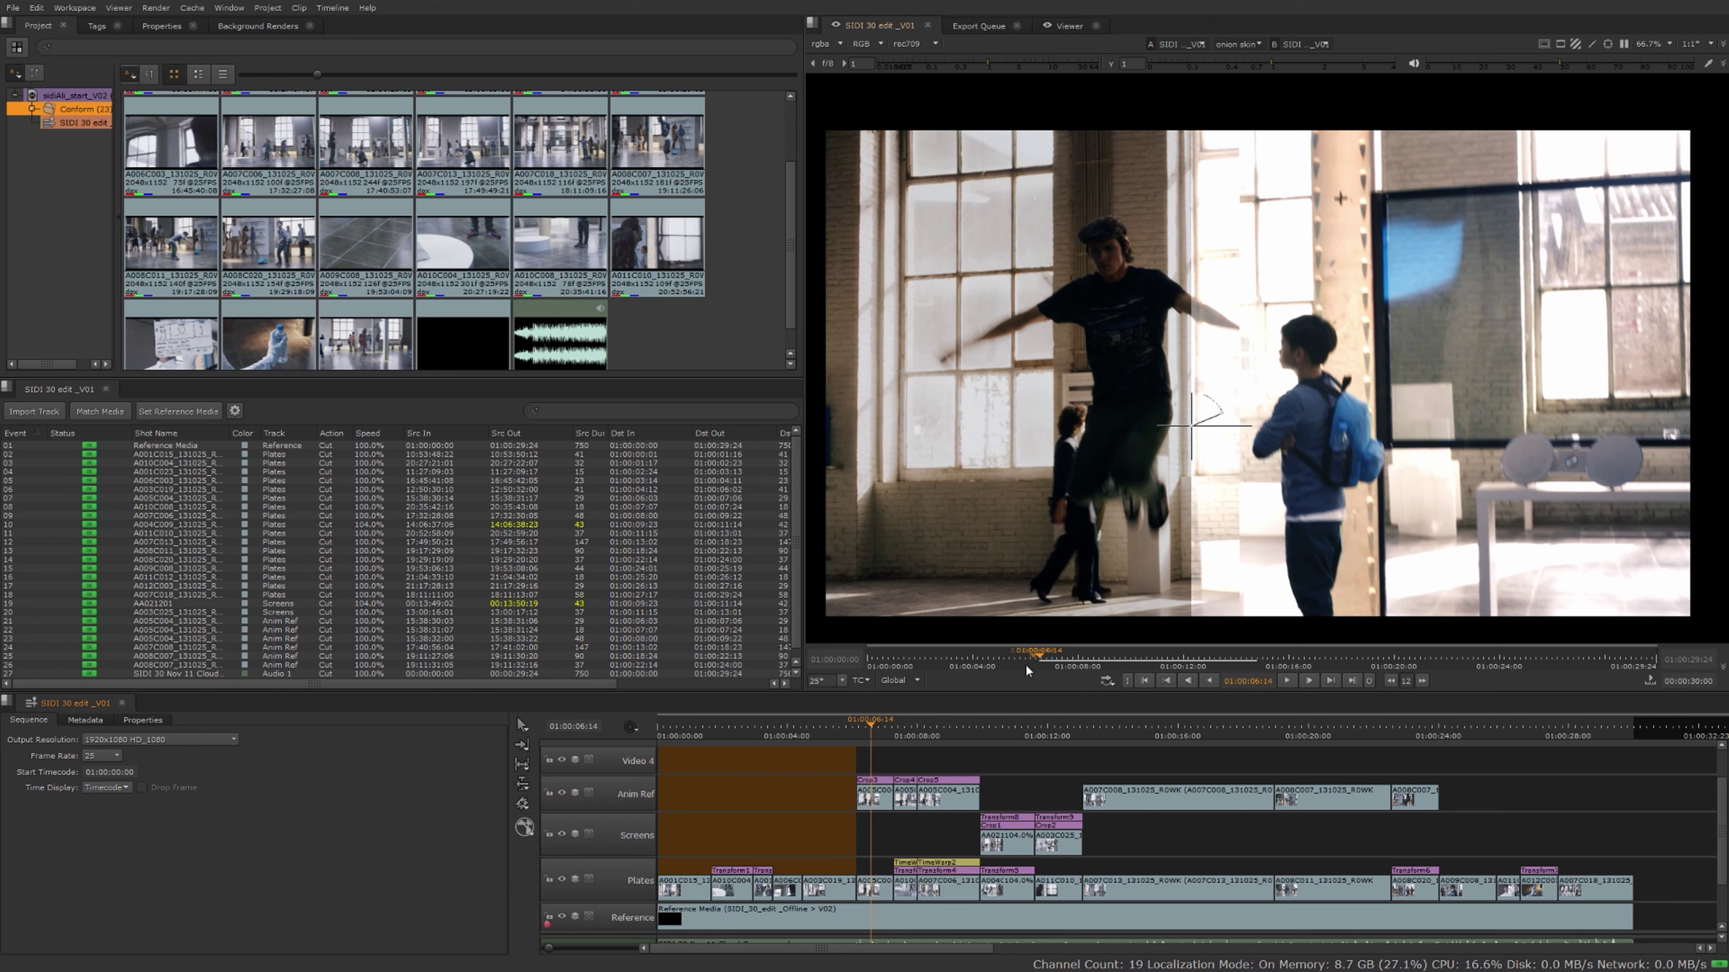
Fit the whole sequence with Shift+Z and marquee-select every clip on the Plates track
{"action": "scroll", "coordinate": [1156, 870], "scroll_direction": "up", "scroll_amount": 2}
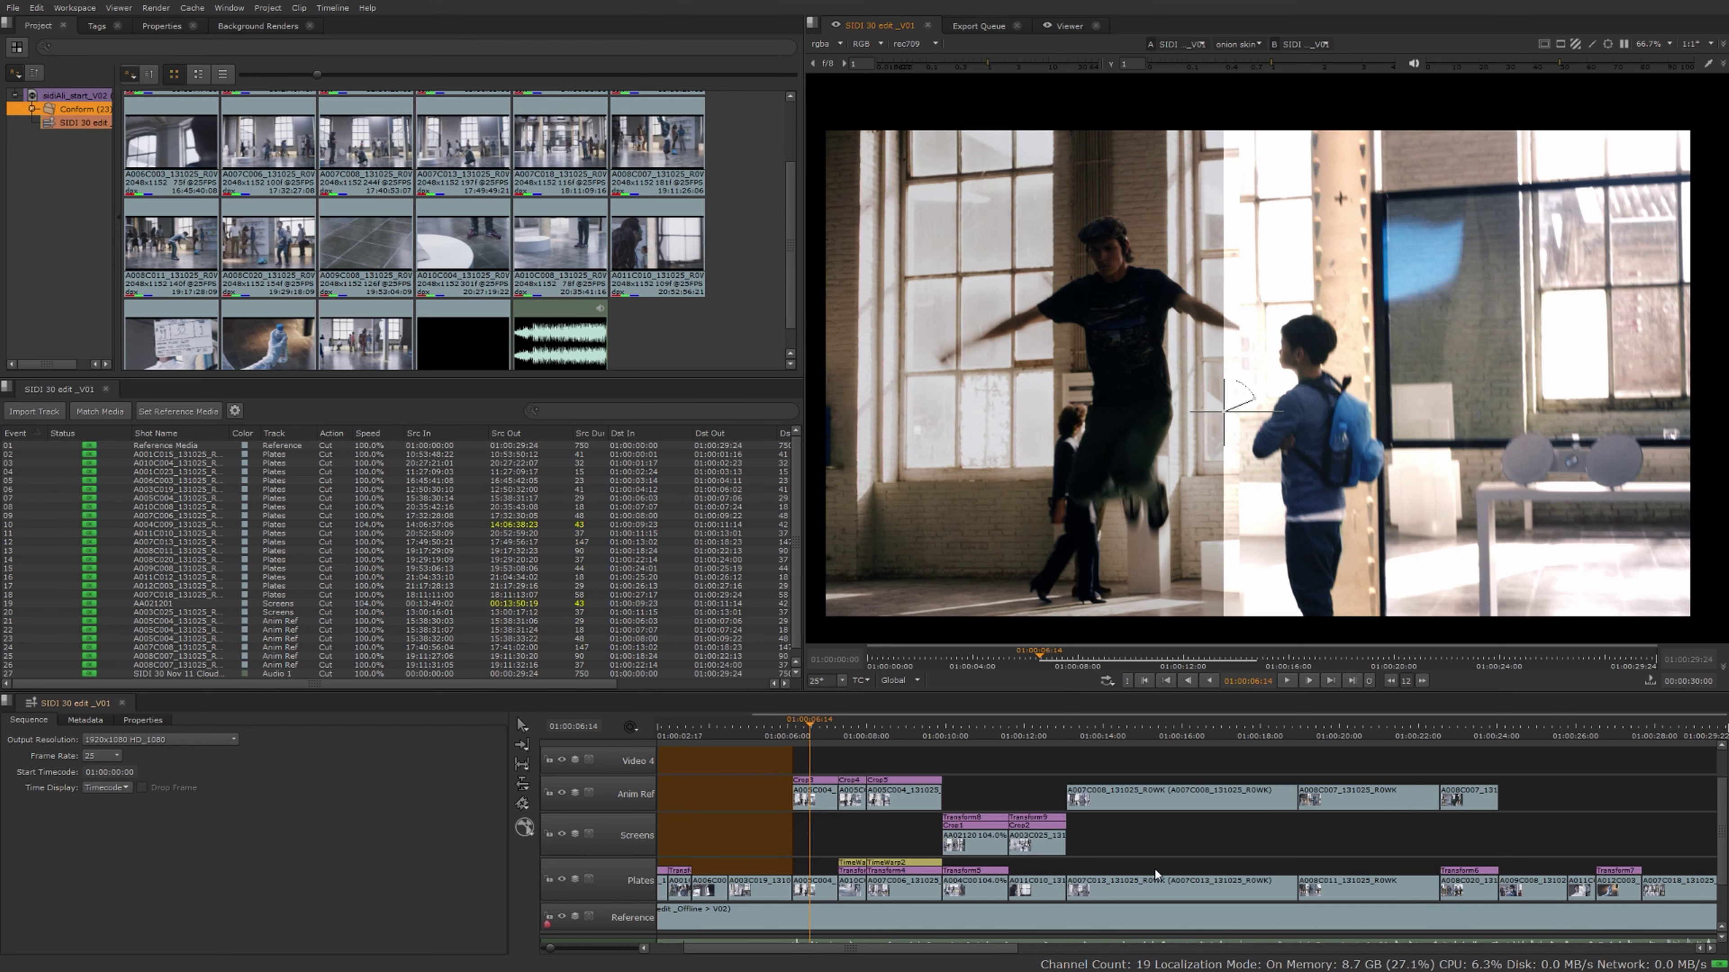
{"action": "scroll", "coordinate": [1204, 880], "scroll_direction": "up", "scroll_amount": 2}
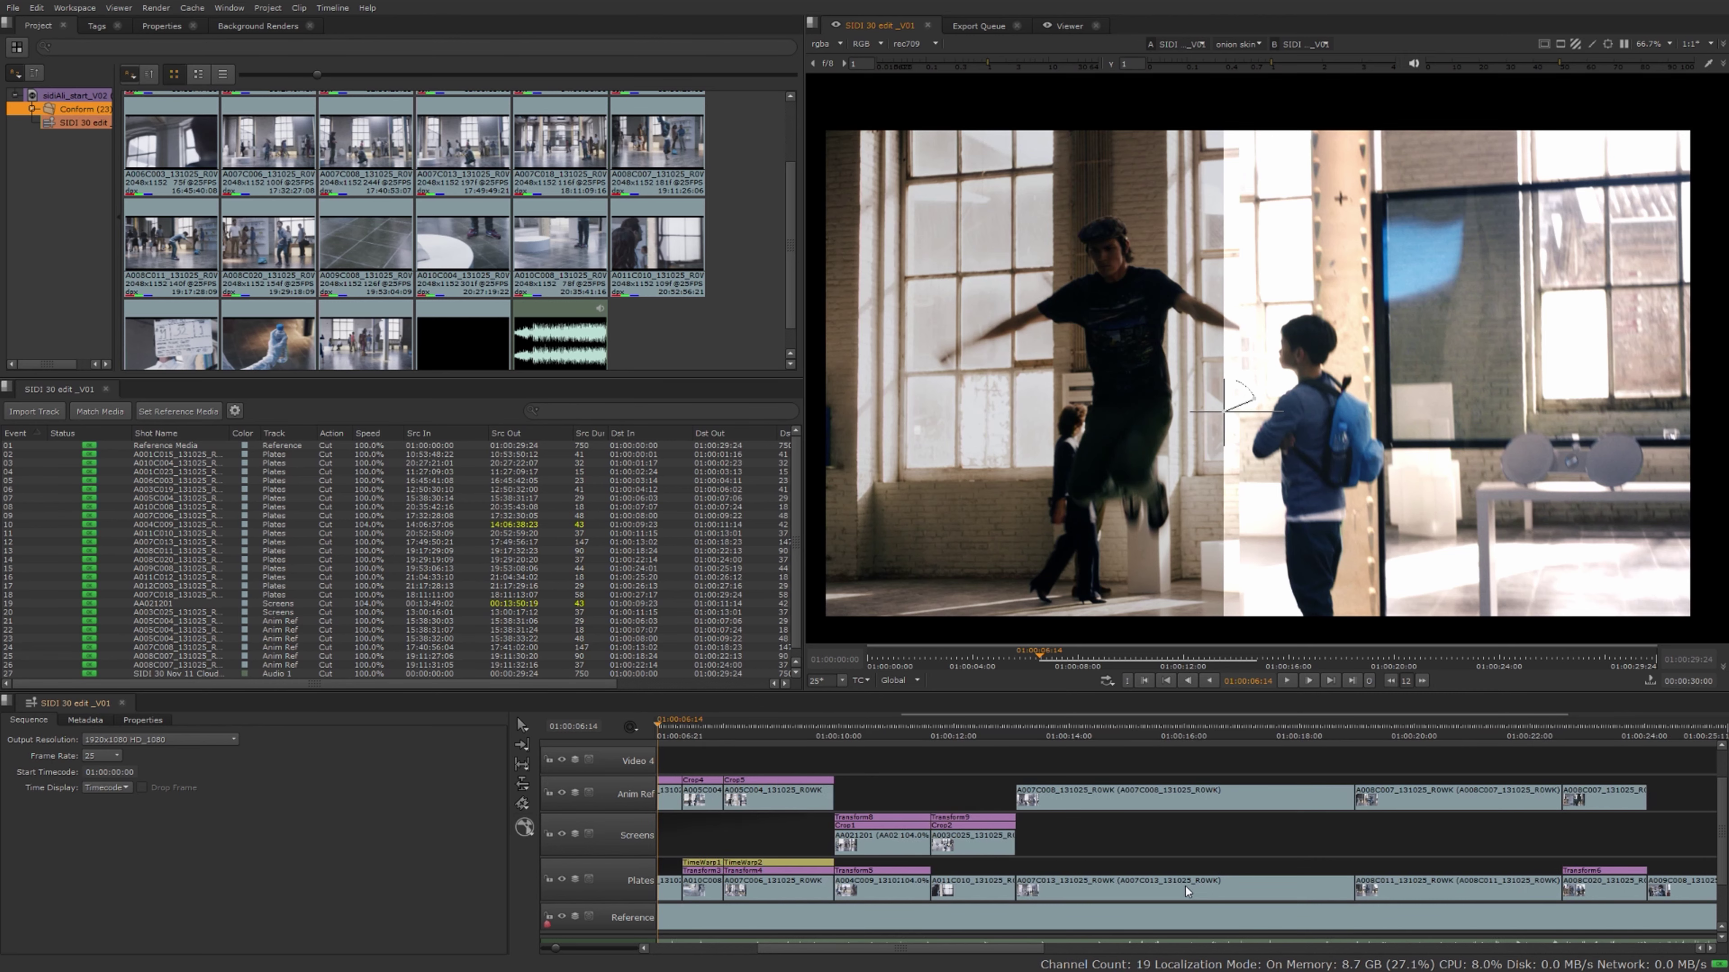
{"action": "left_click", "coordinate": [1098, 880]}
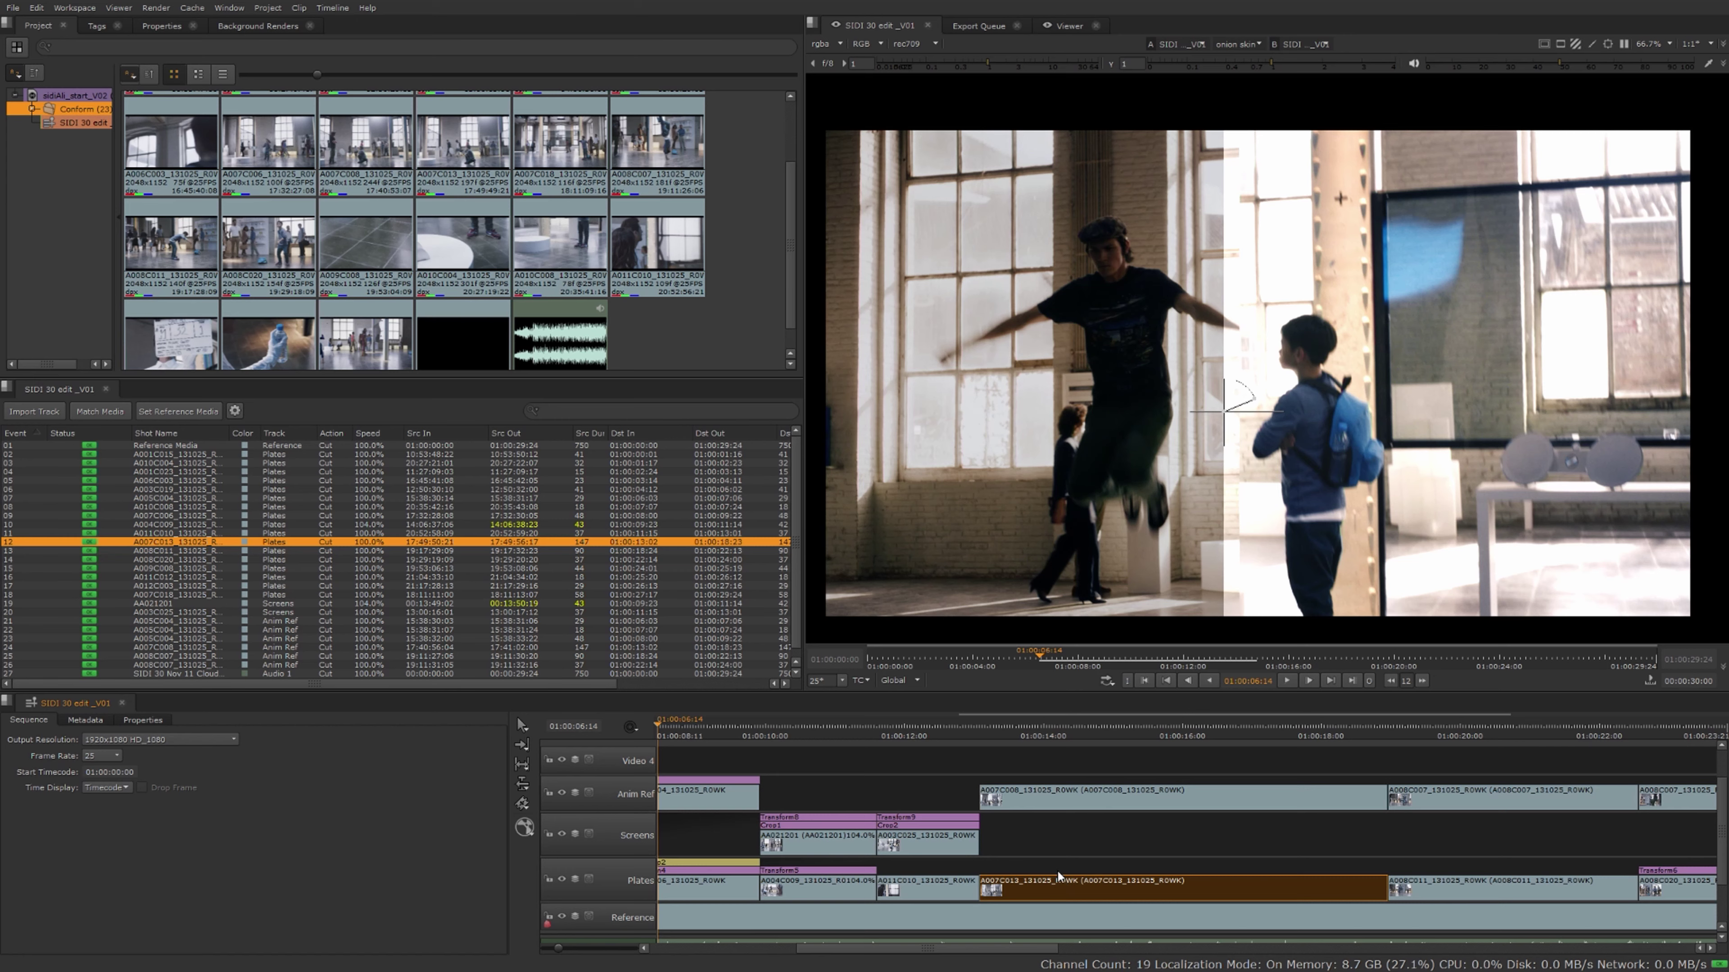
{"action": "left_click_drag", "start_coordinate": [1057, 878], "coordinate": [1064, 898]}
{"action": "scroll", "coordinate": [1131, 874], "scroll_direction": "down", "scroll_amount": 3}
{"action": "scroll", "coordinate": [1131, 874], "scroll_direction": "down", "scroll_amount": 2}
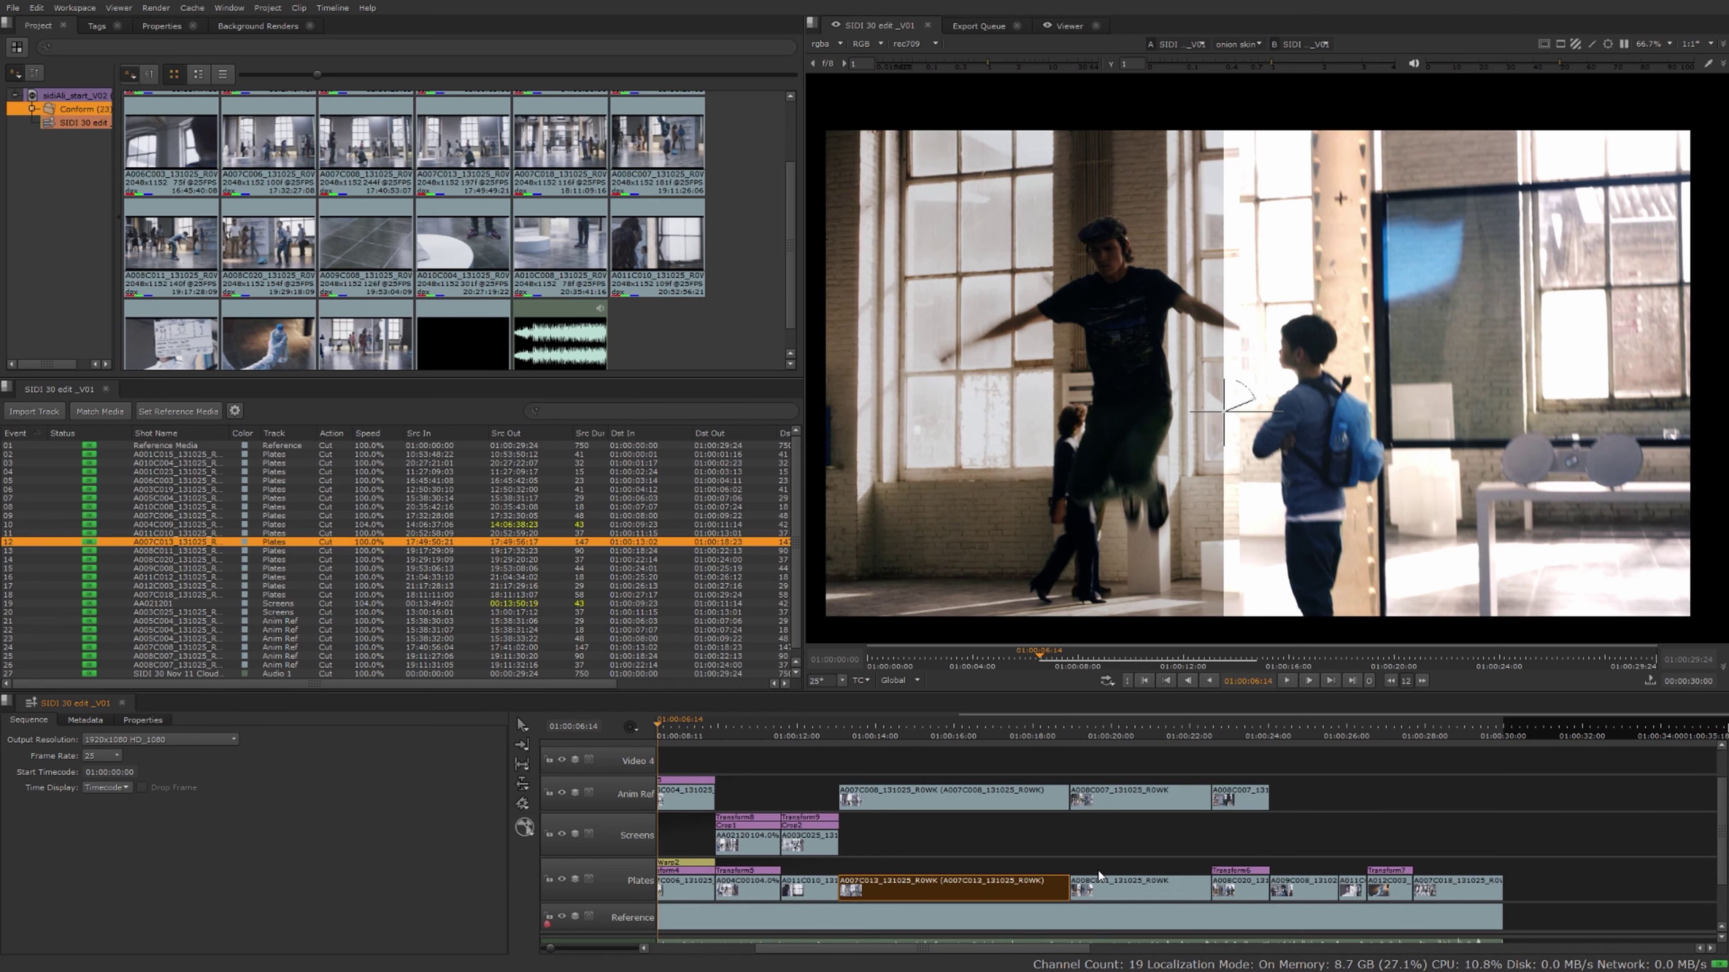
{"action": "left_click", "coordinate": [1559, 881]}
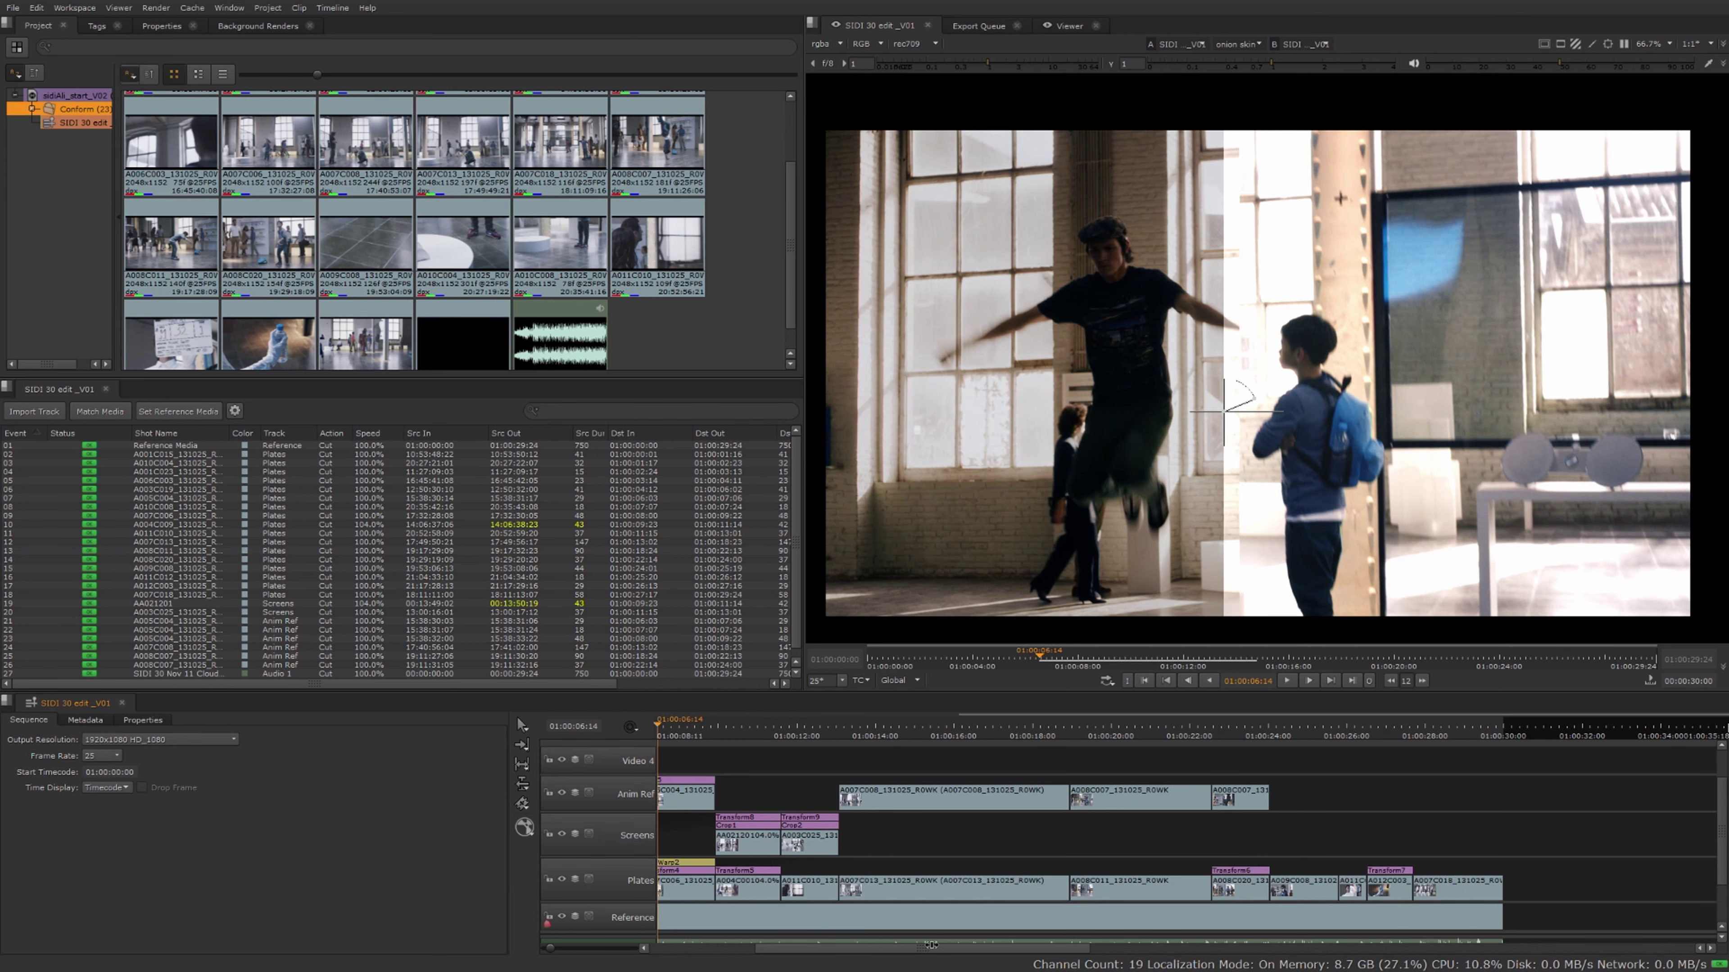
{"action": "left_click_drag", "start_coordinate": [930, 948], "coordinate": [867, 952]}
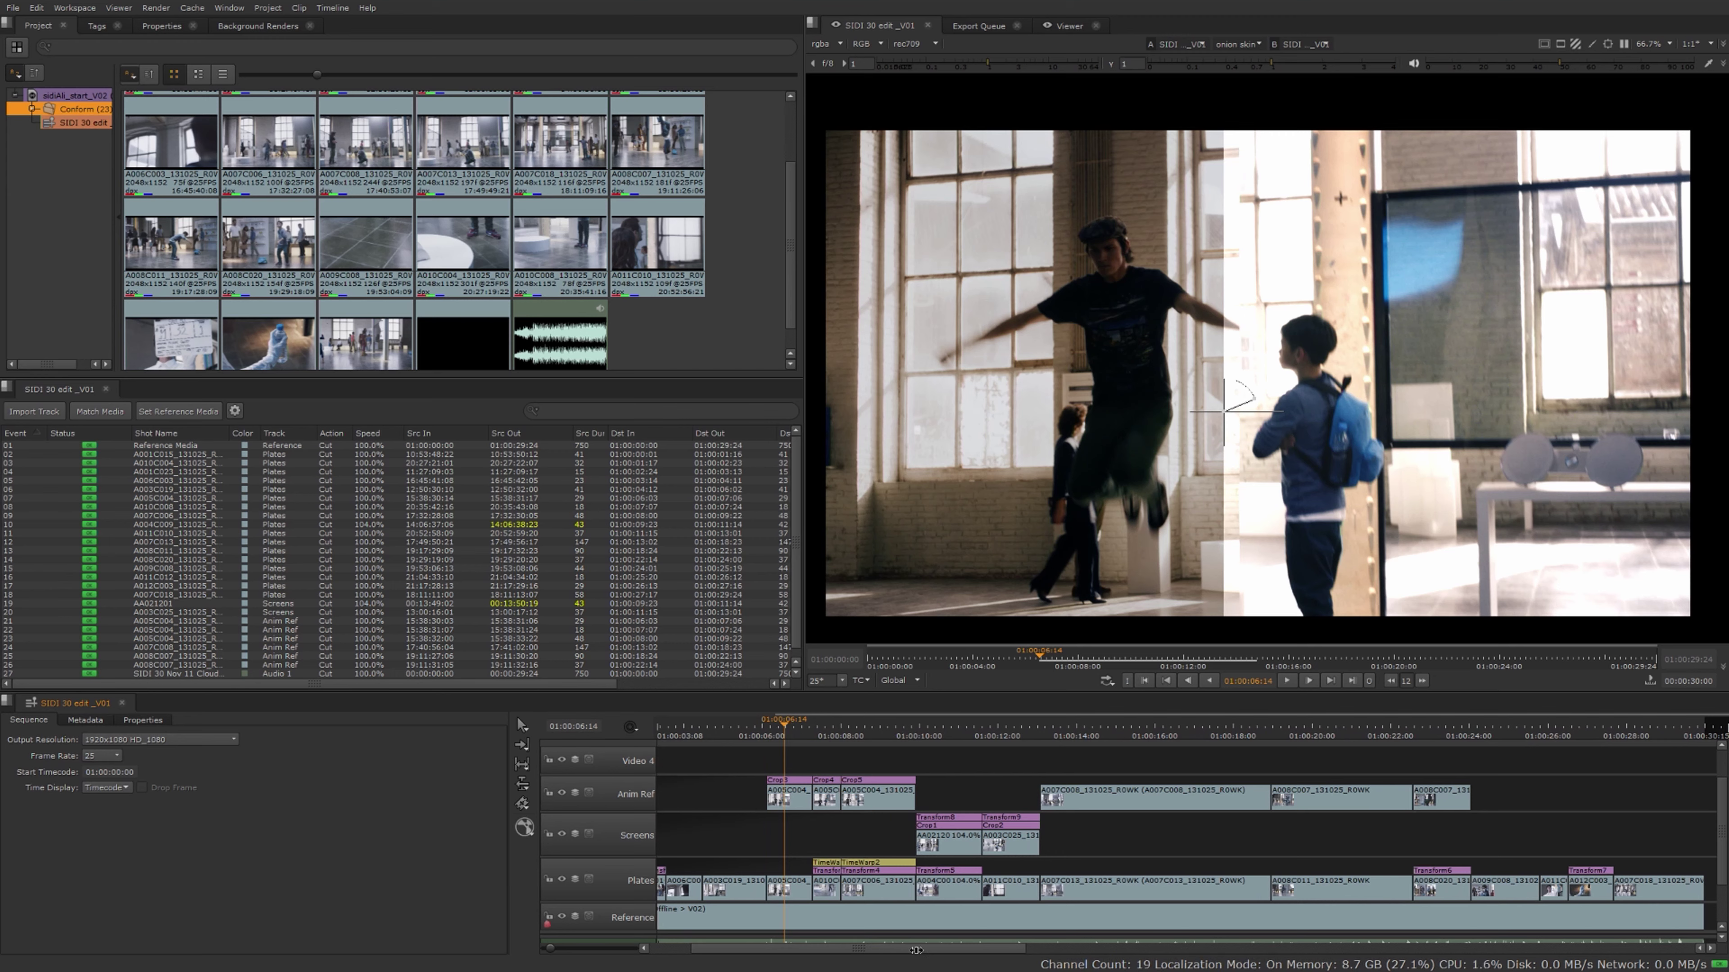
{"action": "key", "text": "shift+z"}
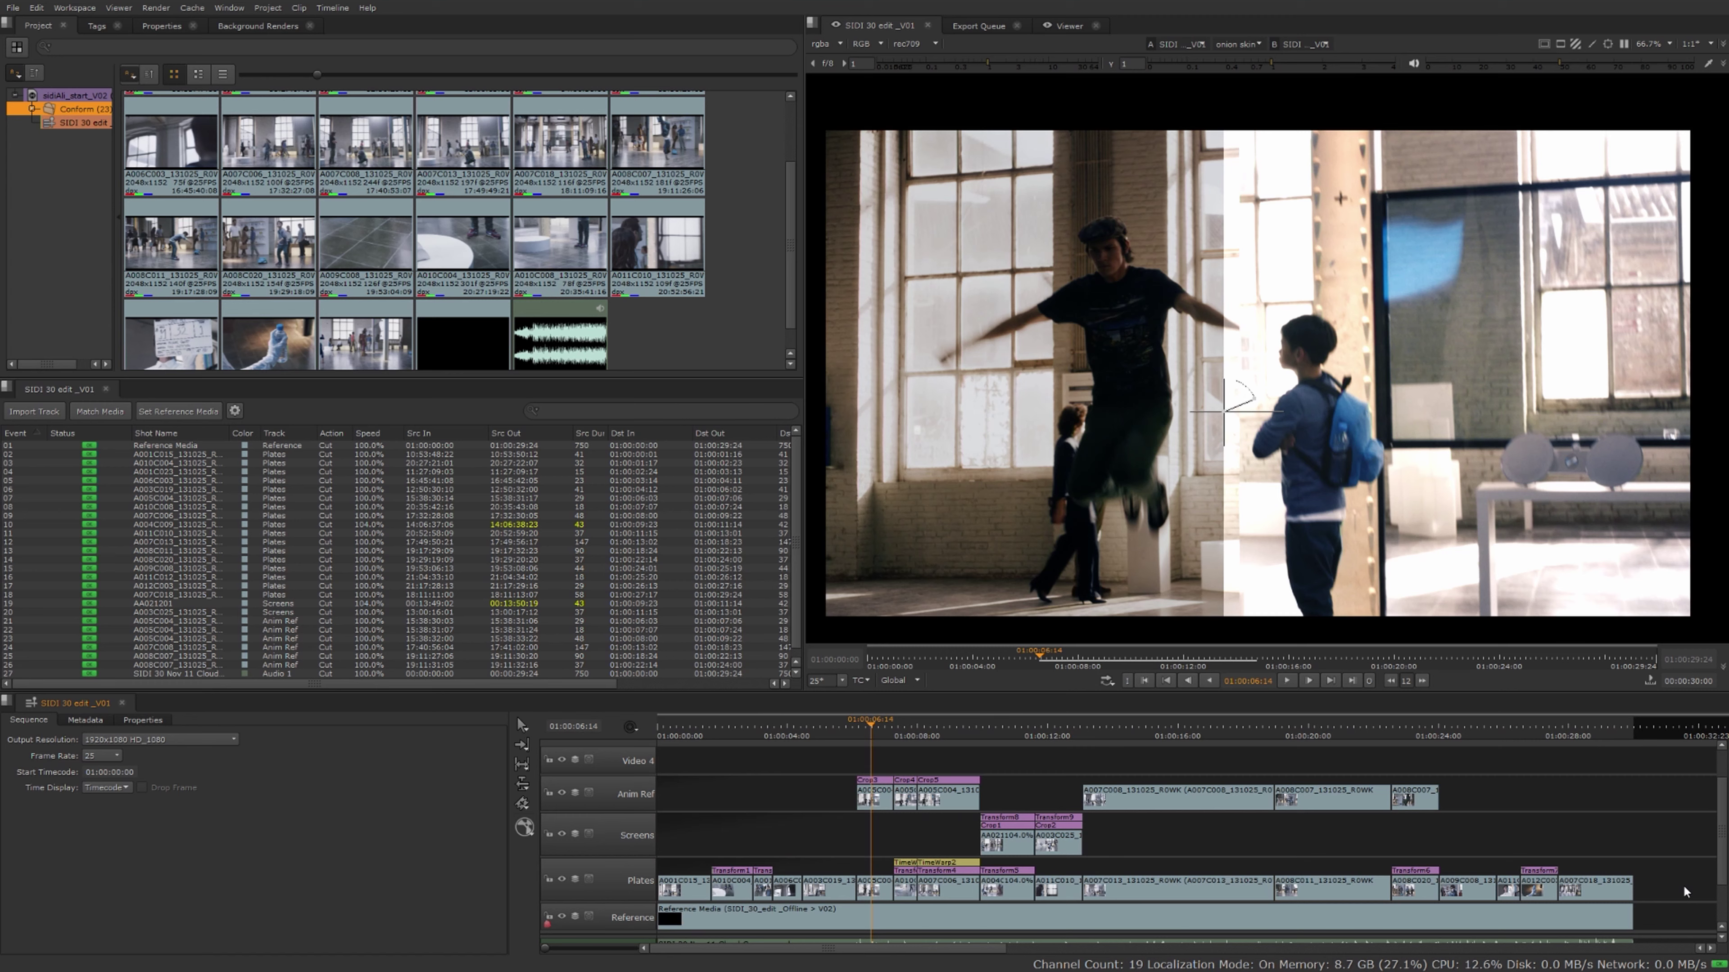
{"action": "left_click_drag", "start_coordinate": [1683, 885], "coordinate": [667, 897]}
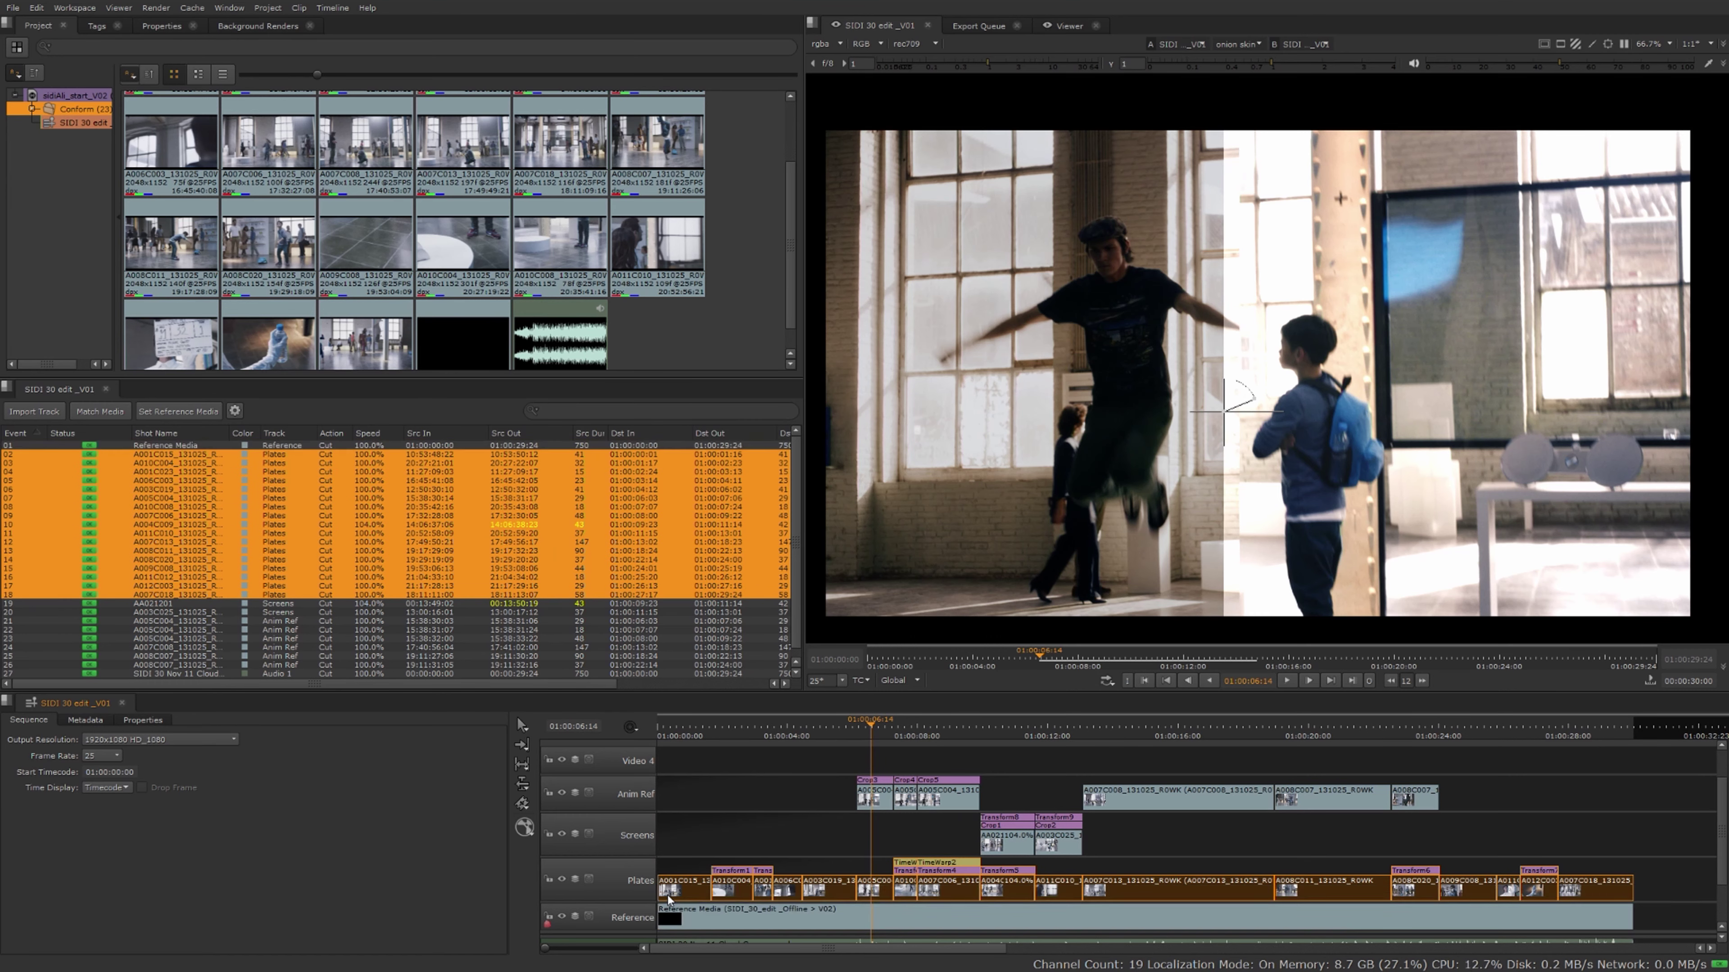
Open Rename Shots for the selected plate clips and edit the naming pattern
{"action": "right_click", "coordinate": [1165, 890]}
{"action": "mouse_move", "coordinate": [1234, 827]}
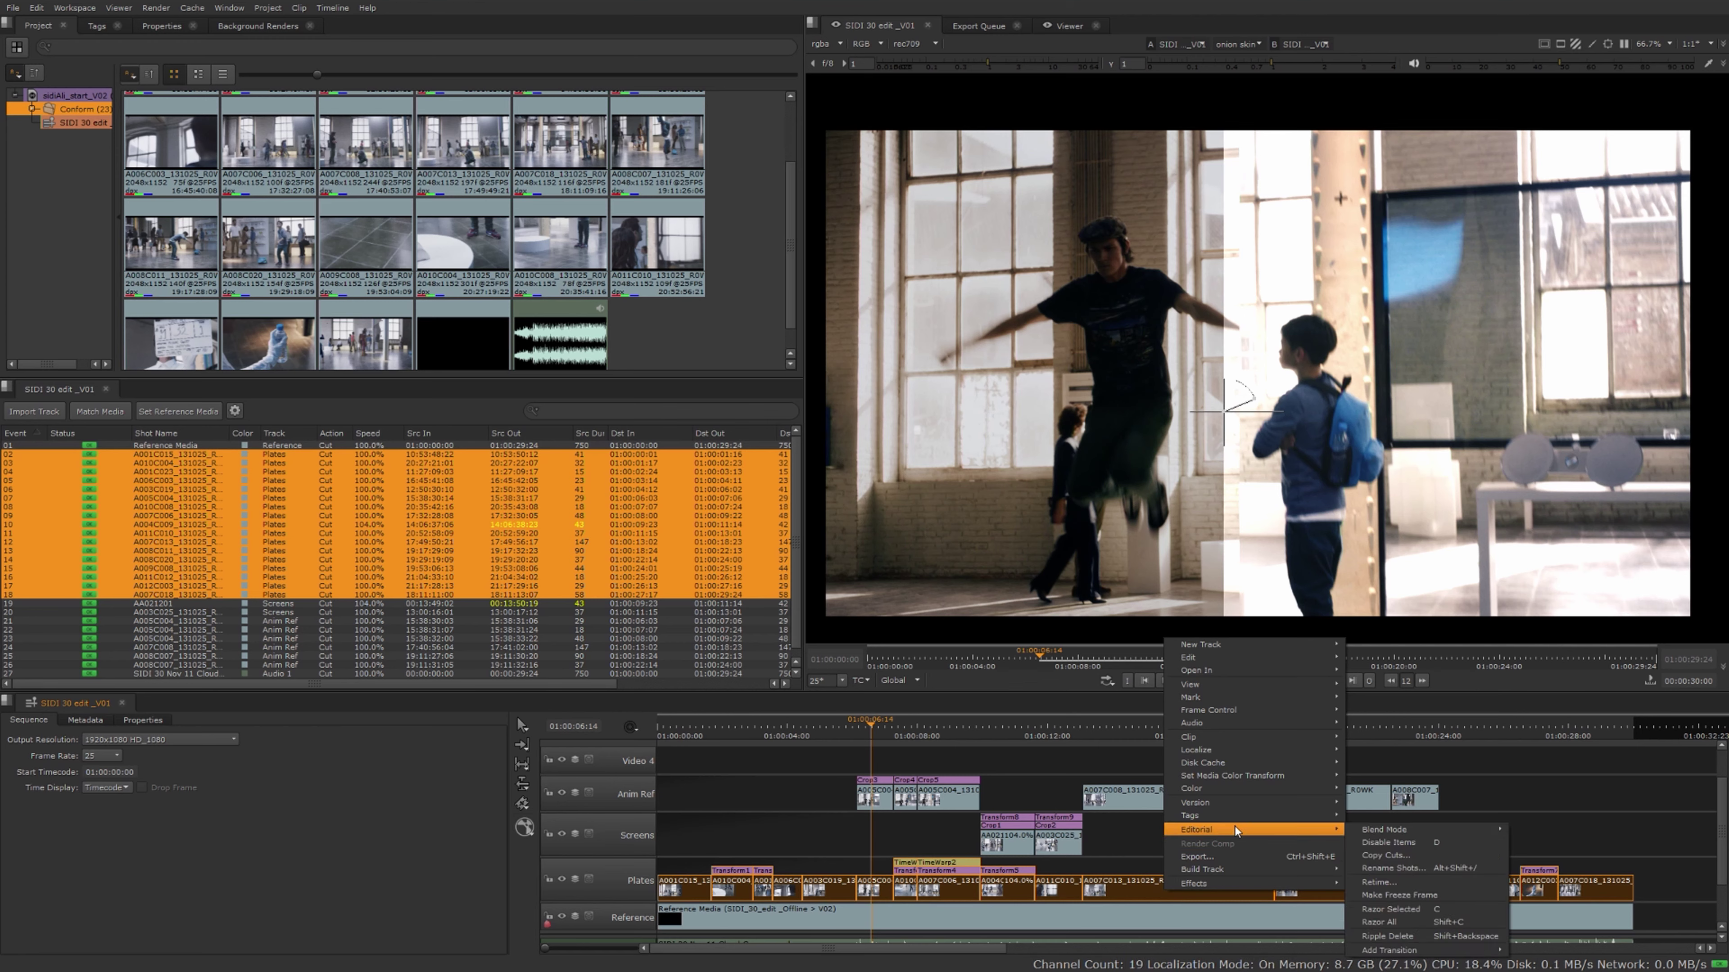
{"action": "left_click", "coordinate": [1393, 868]}
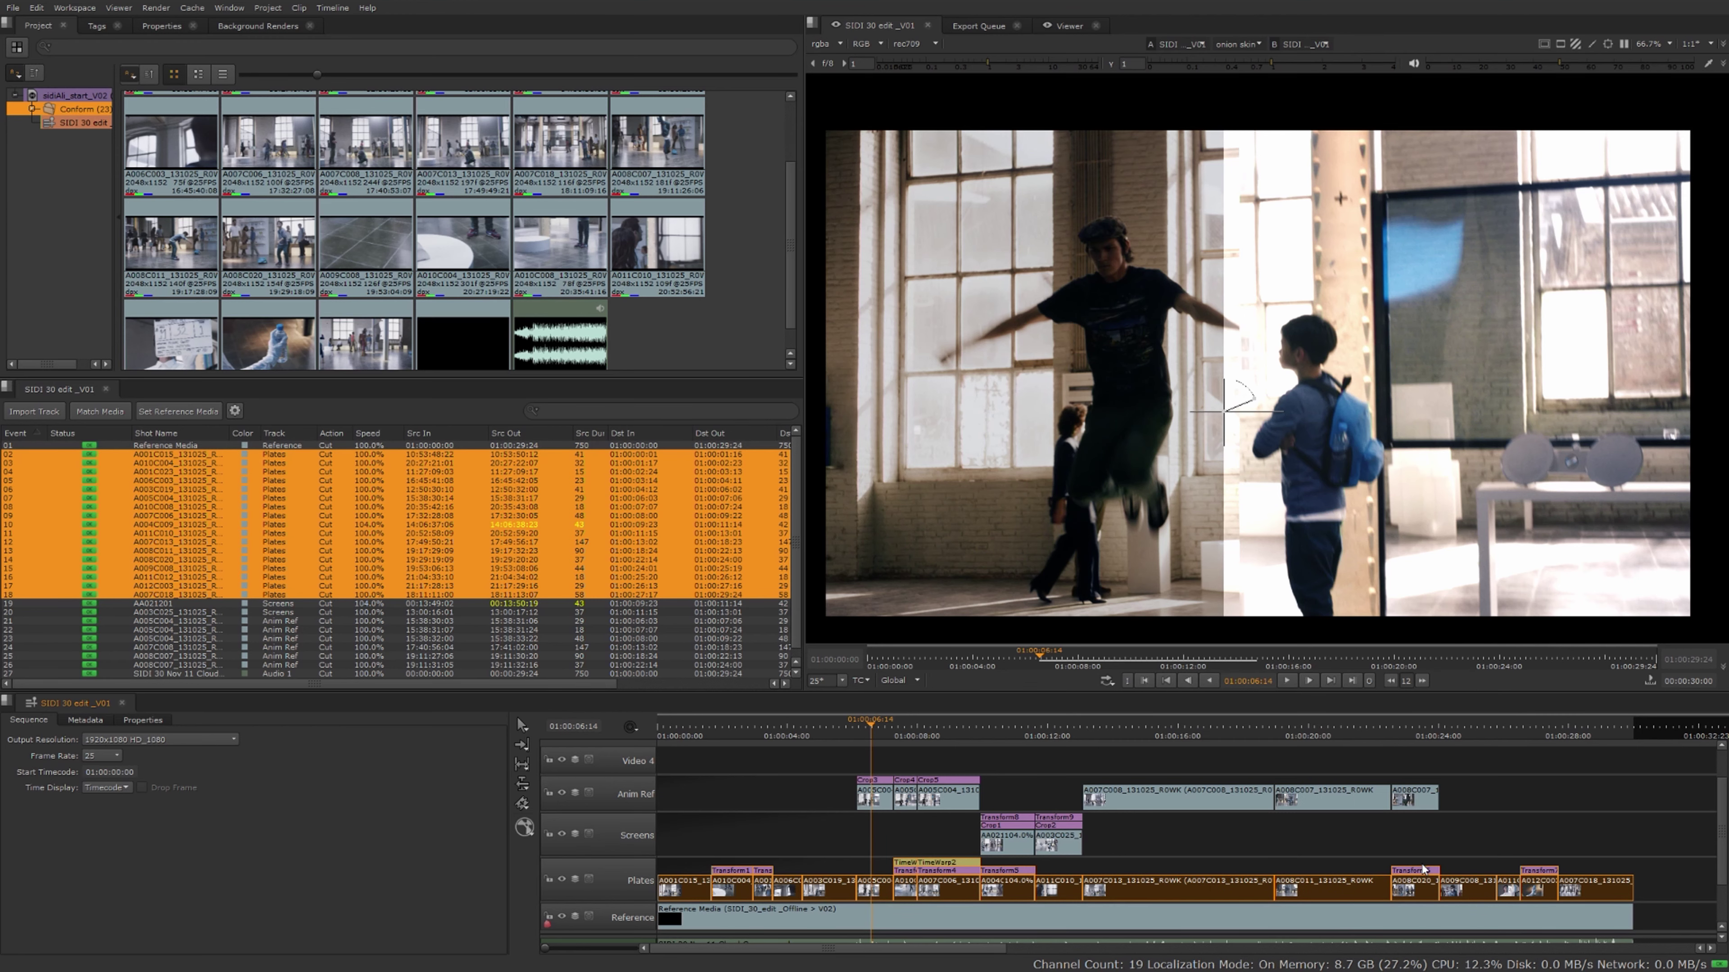
{"action": "left_click", "coordinate": [889, 456]}
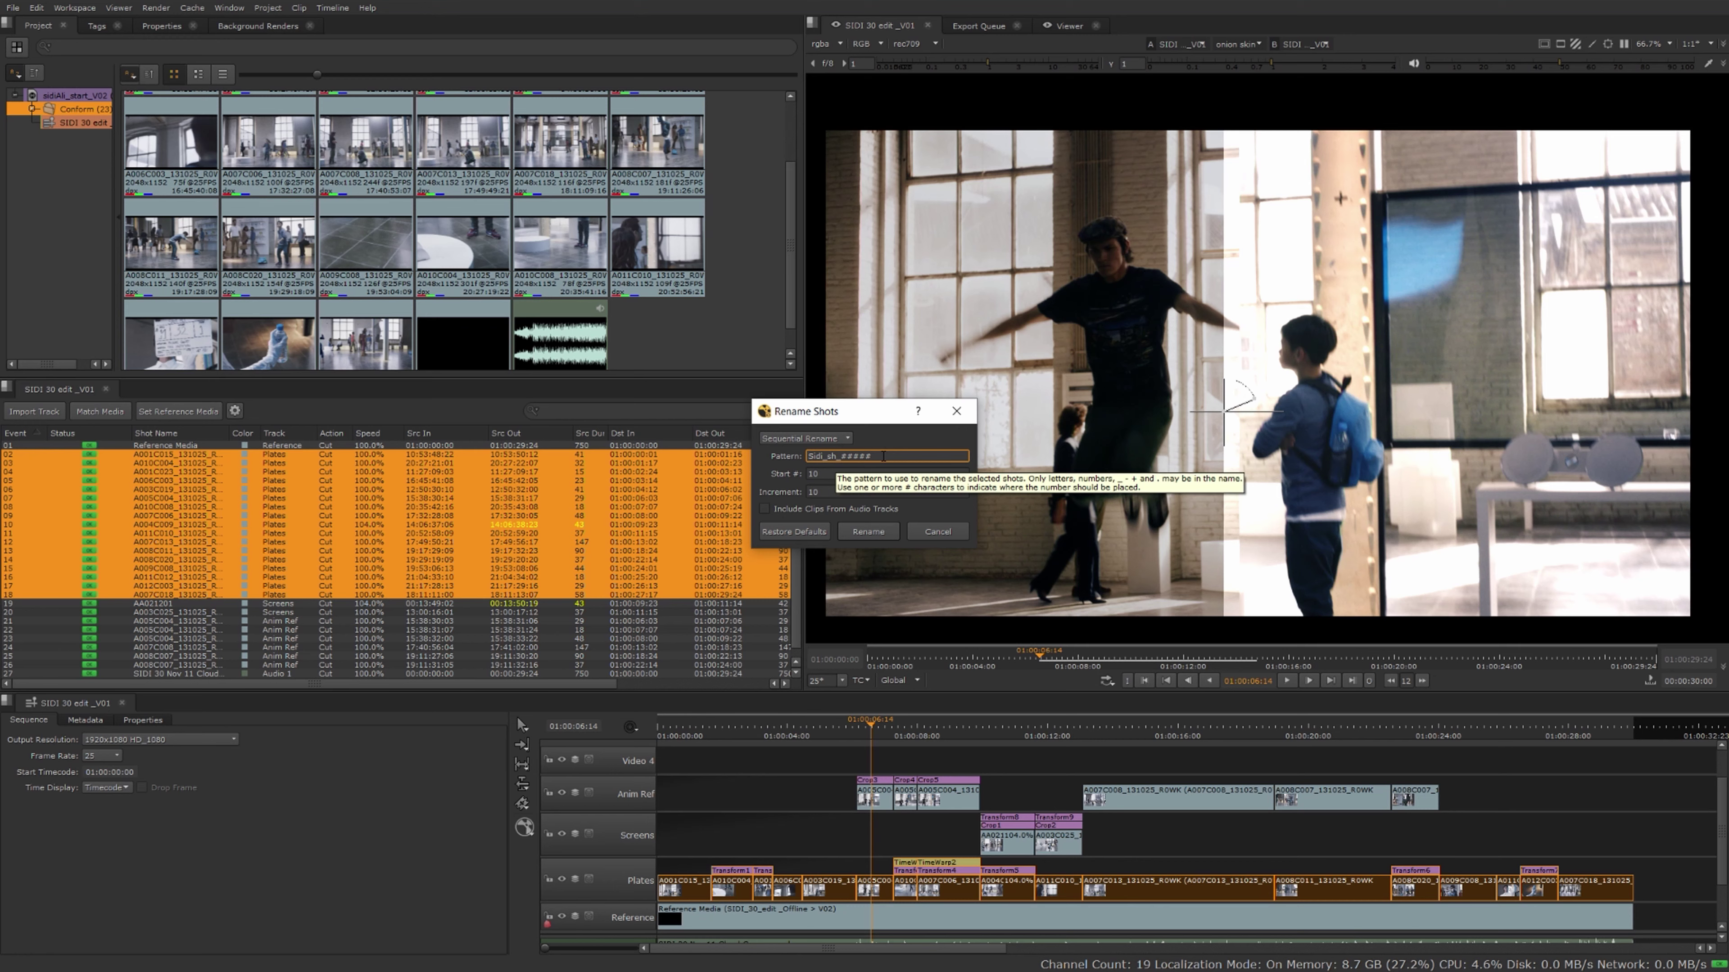
{"action": "type", "text": "i"}
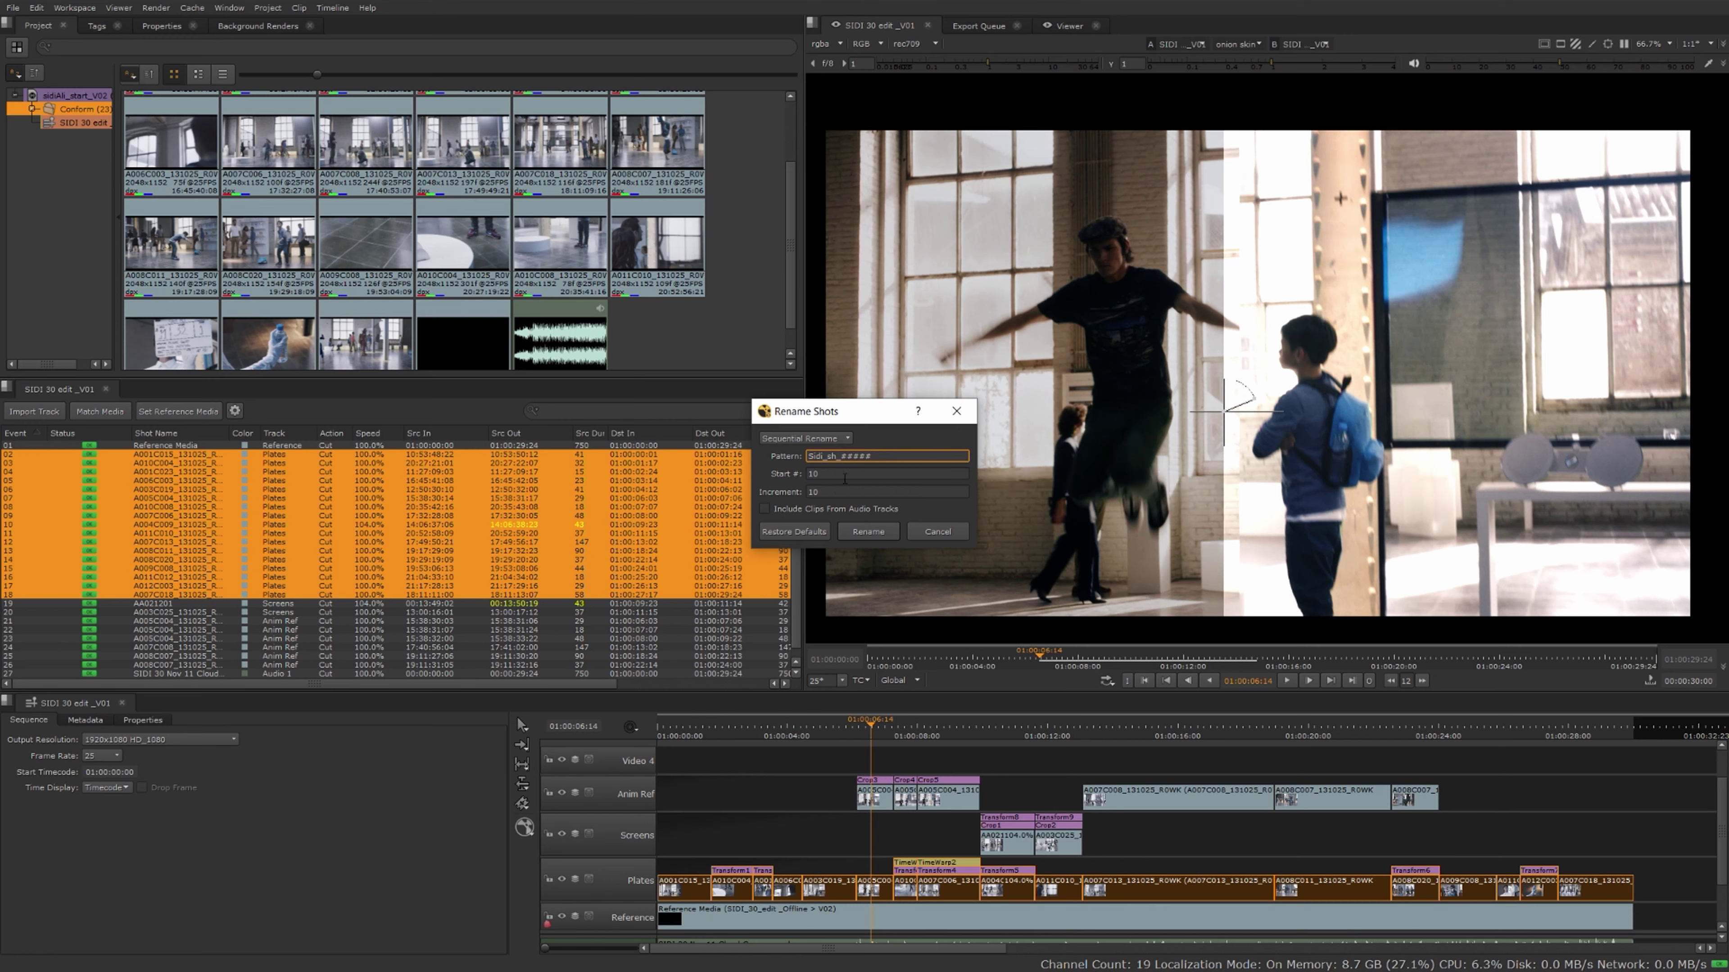
{"action": "key", "text": "Tab"}
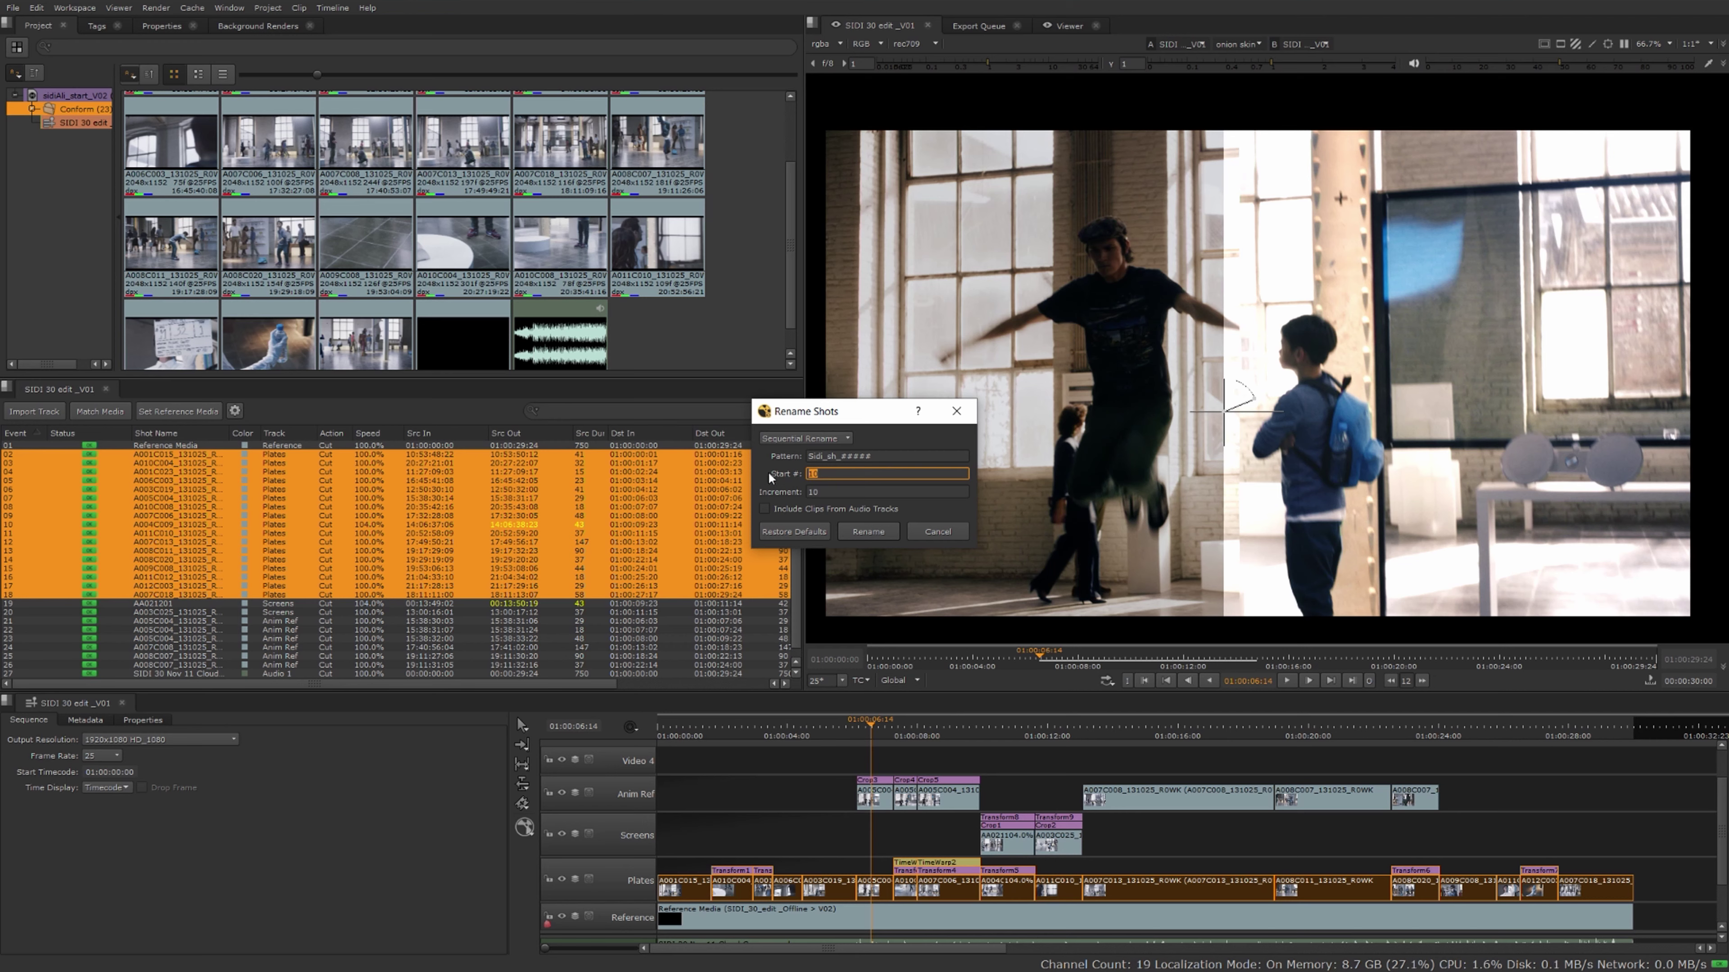
Try the Find and Replace, Match Sequence, Clip Name and Change Case rename modes
{"action": "left_click", "coordinate": [791, 439]}
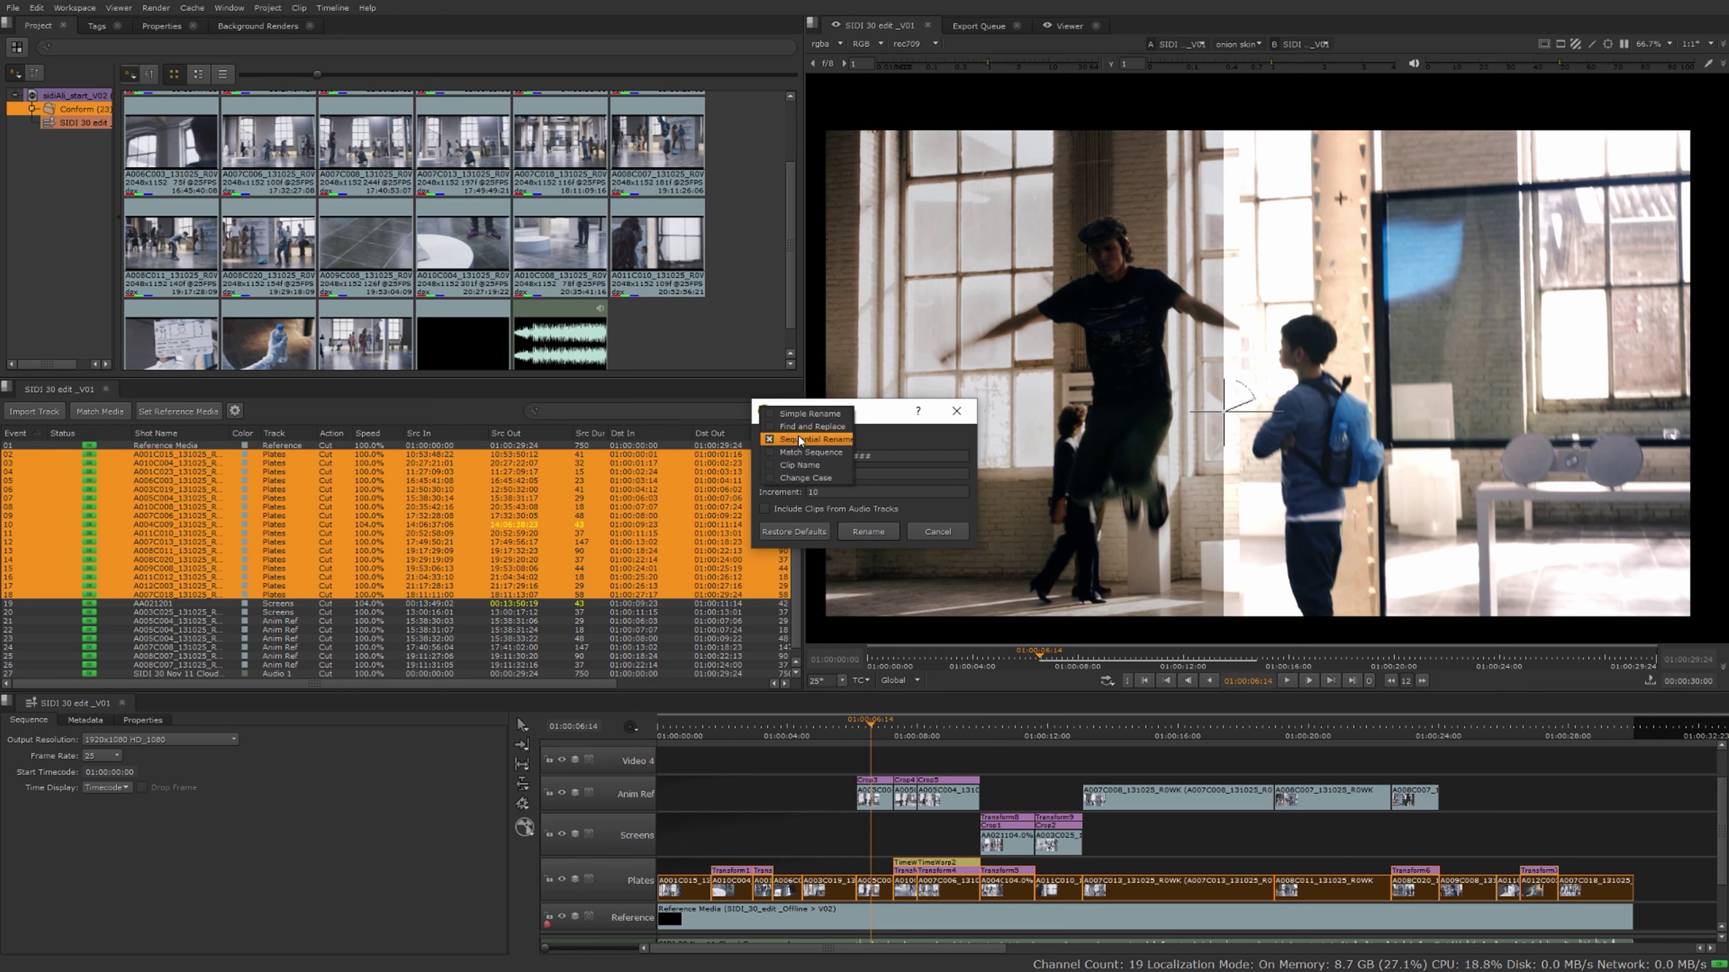
{"action": "left_click", "coordinate": [820, 427]}
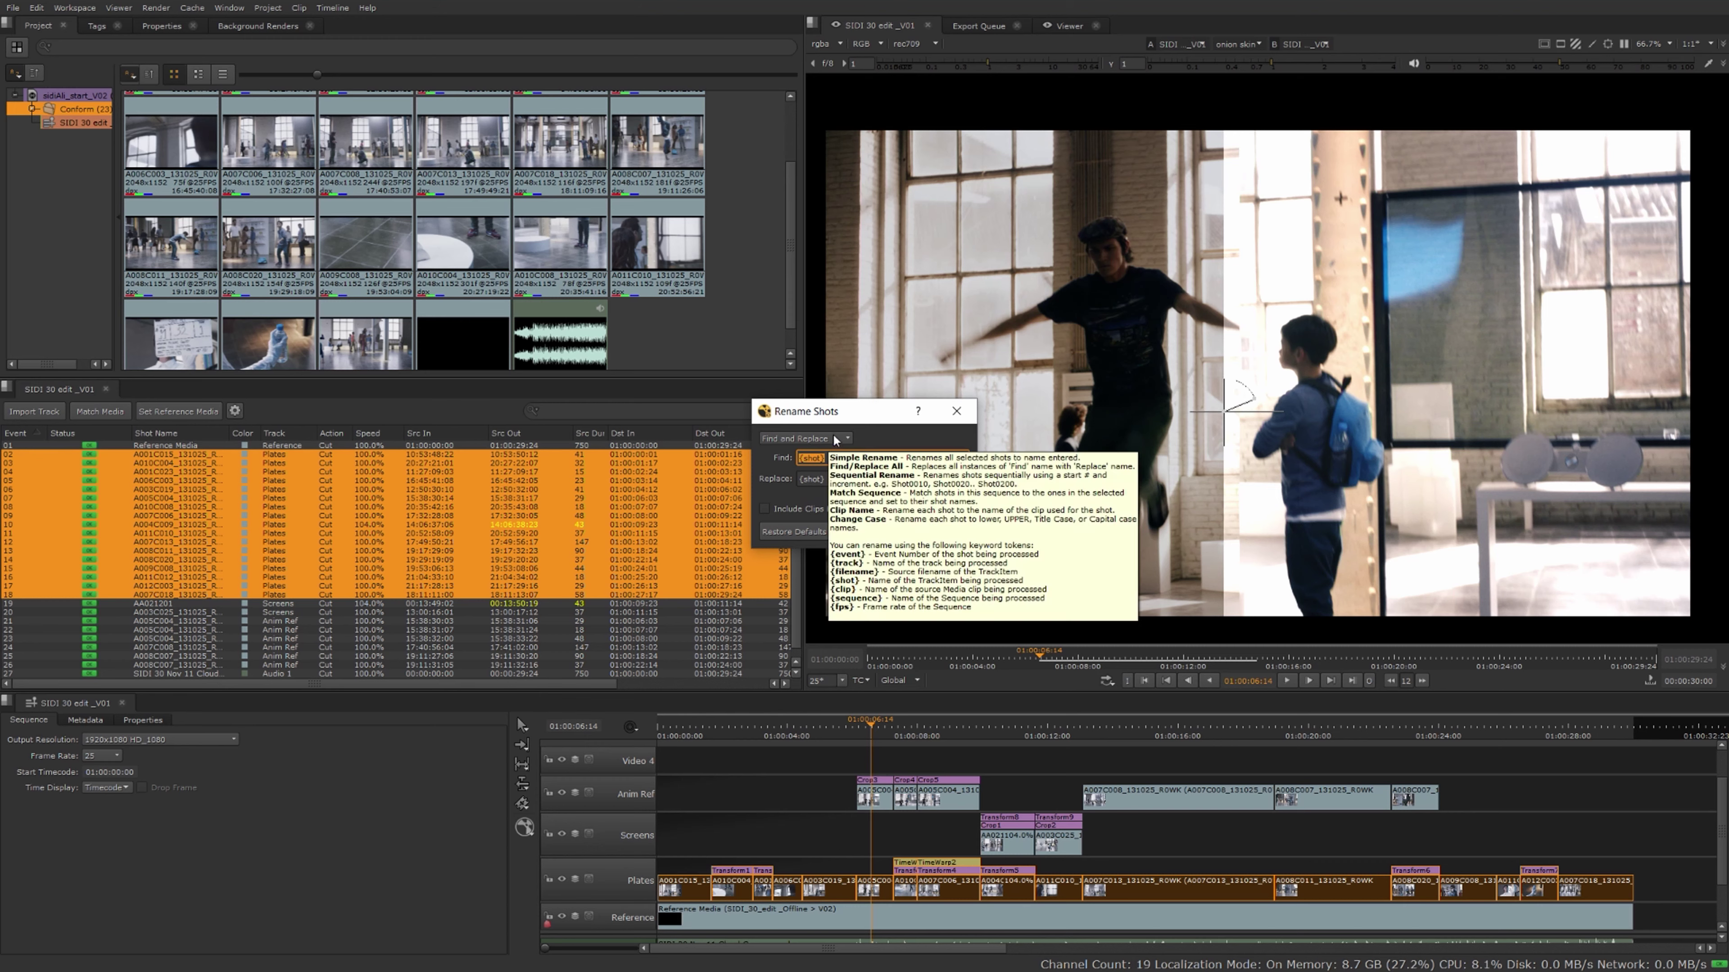
{"action": "left_click", "coordinate": [836, 439]}
{"action": "left_click", "coordinate": [836, 466]}
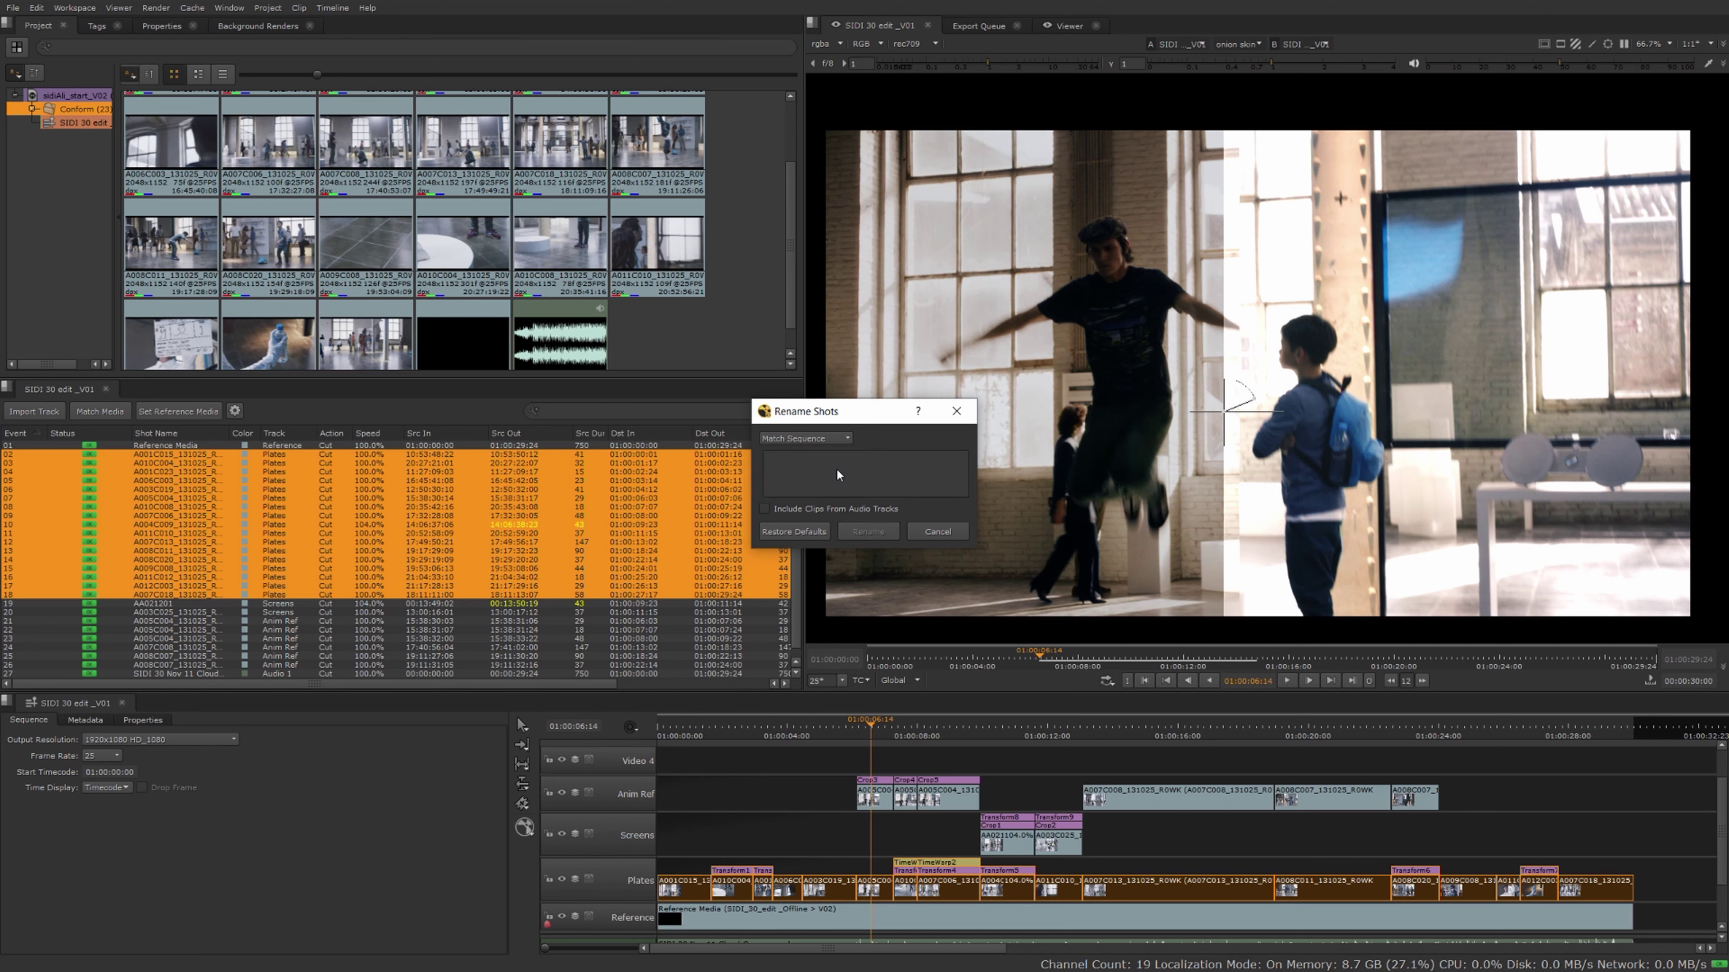
{"action": "left_click", "coordinate": [827, 444]}
{"action": "left_click", "coordinate": [819, 452]}
{"action": "left_click", "coordinate": [813, 439]}
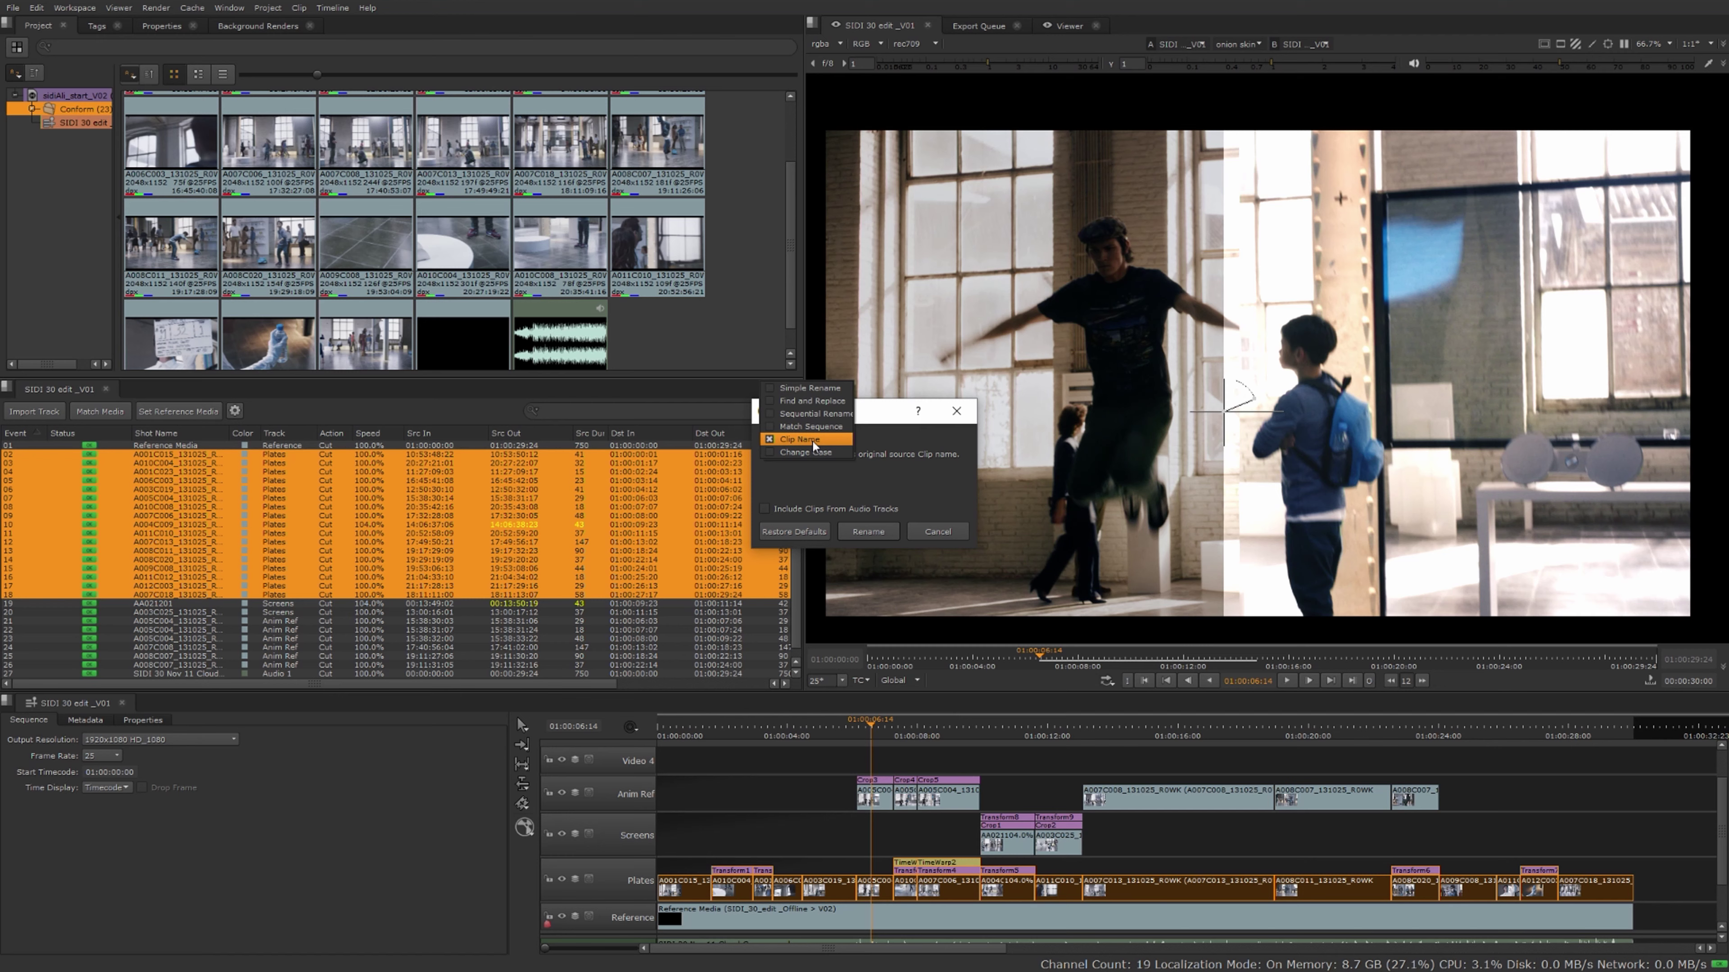
{"action": "left_click", "coordinate": [814, 452]}
{"action": "left_click", "coordinate": [836, 456]}
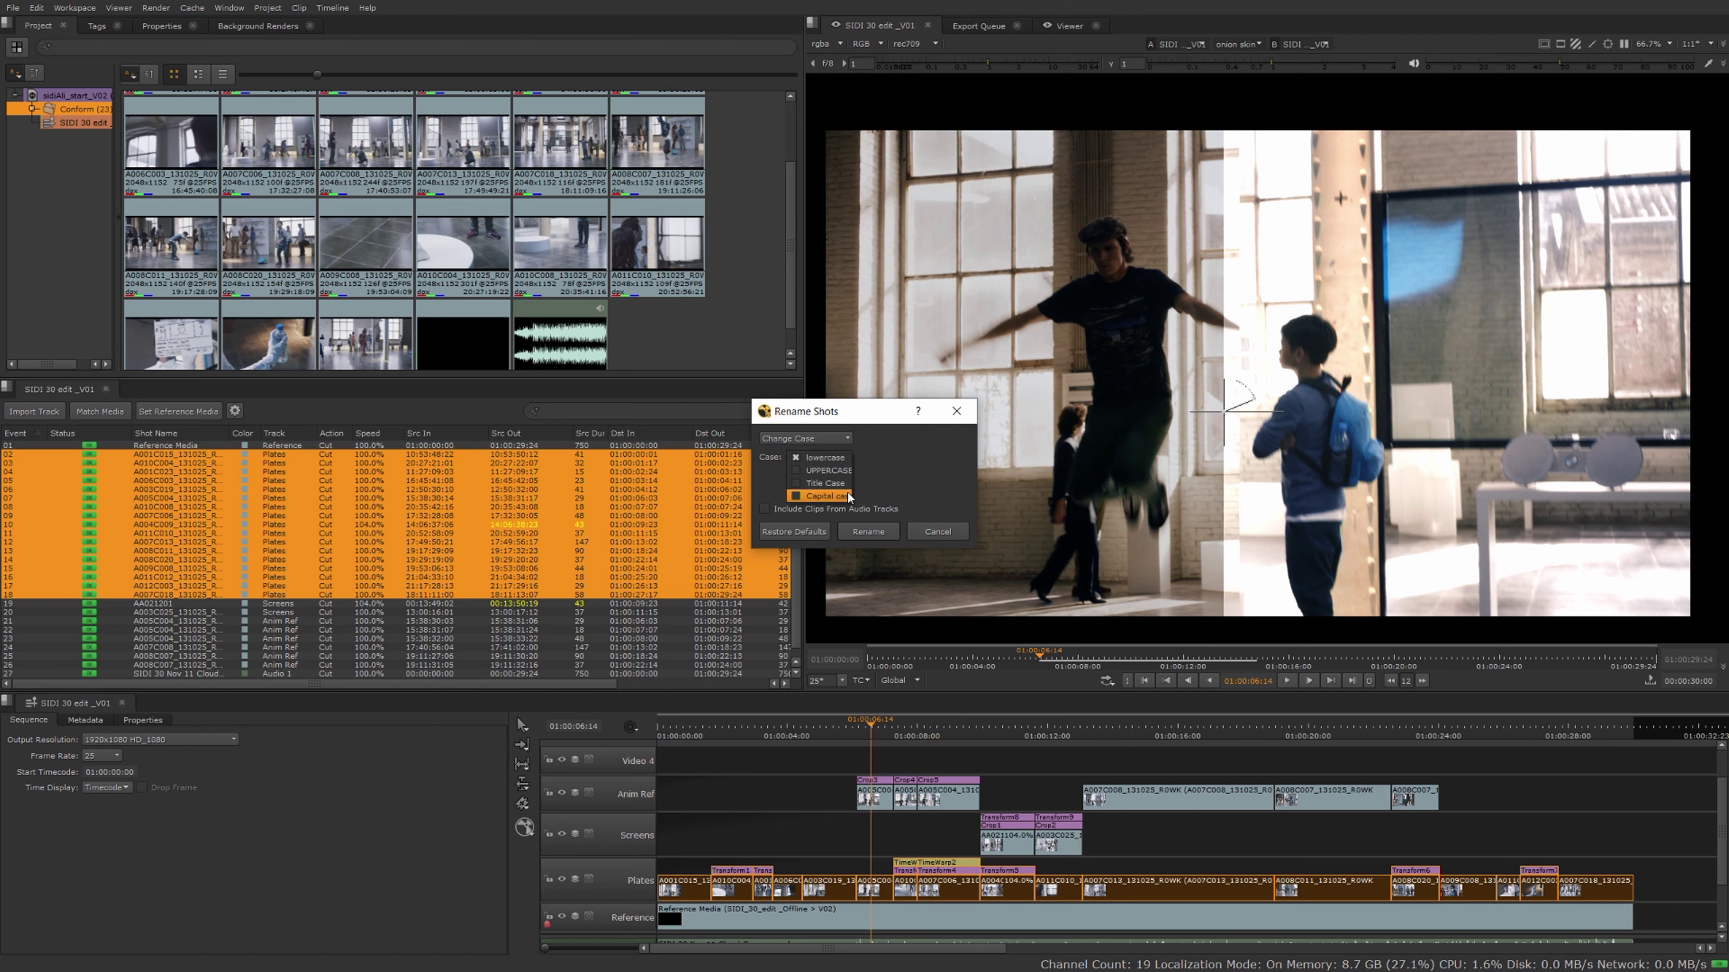
{"action": "left_click", "coordinate": [880, 458]}
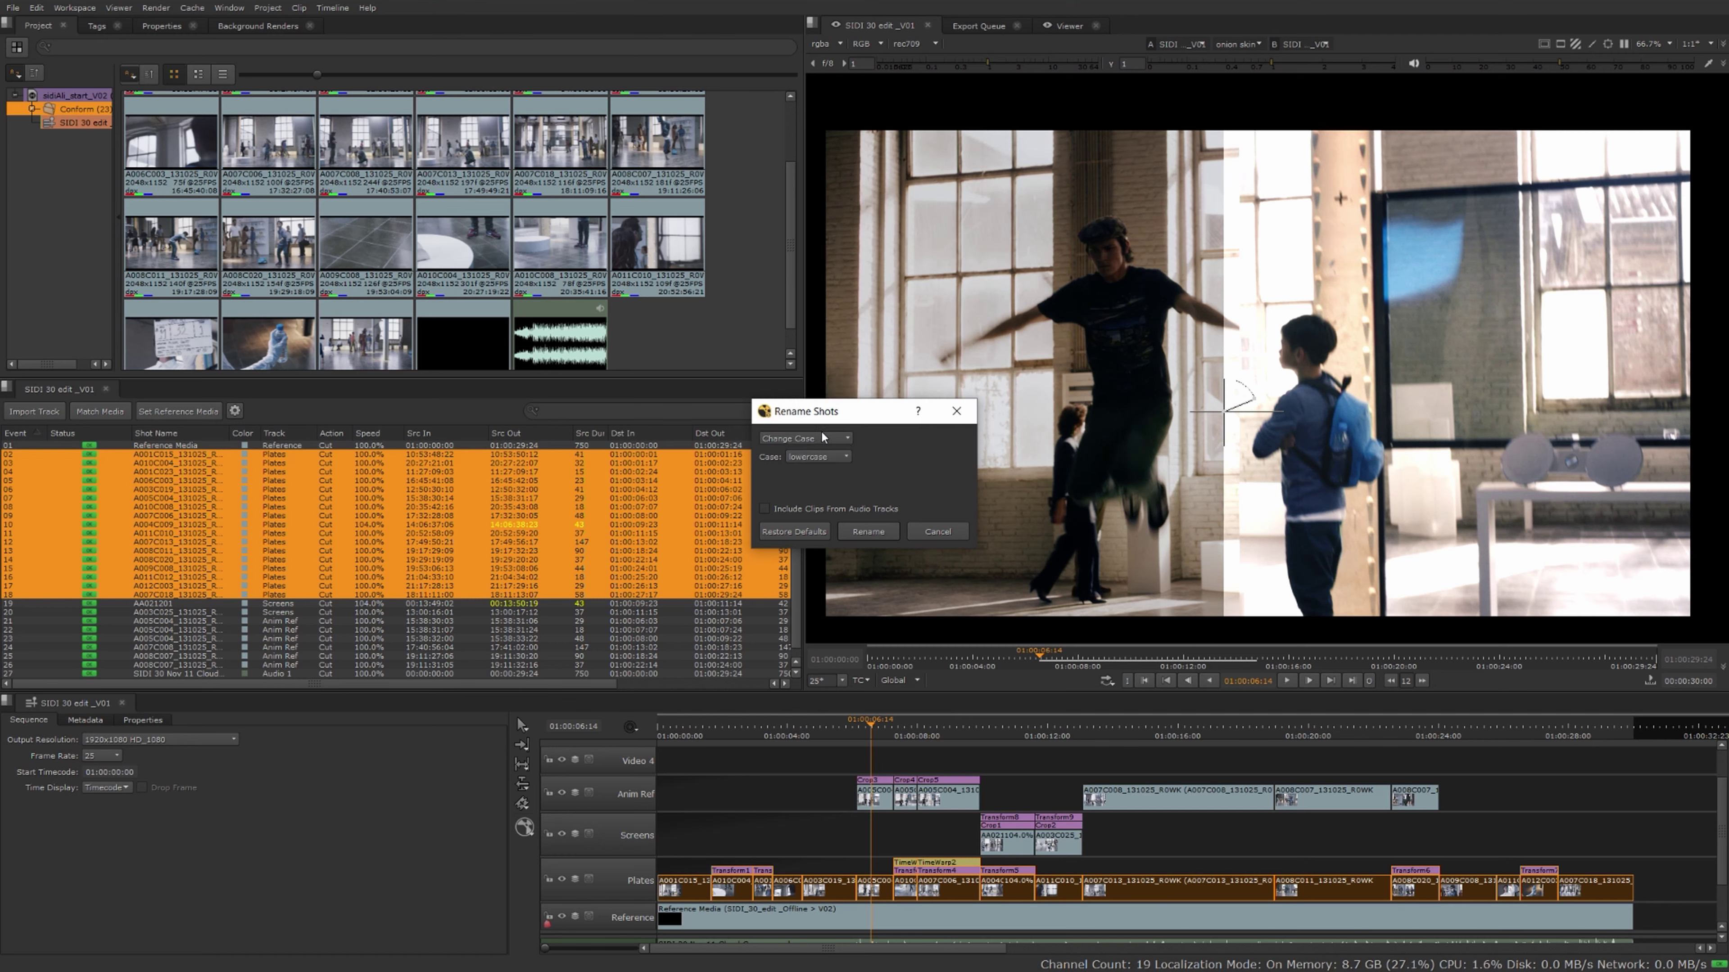
Sequentially rename the plate shots Sidi_sh_00010 to Sidi_sh_00170 in steps of 10
{"action": "left_click", "coordinate": [823, 437]}
{"action": "left_click", "coordinate": [823, 399]}
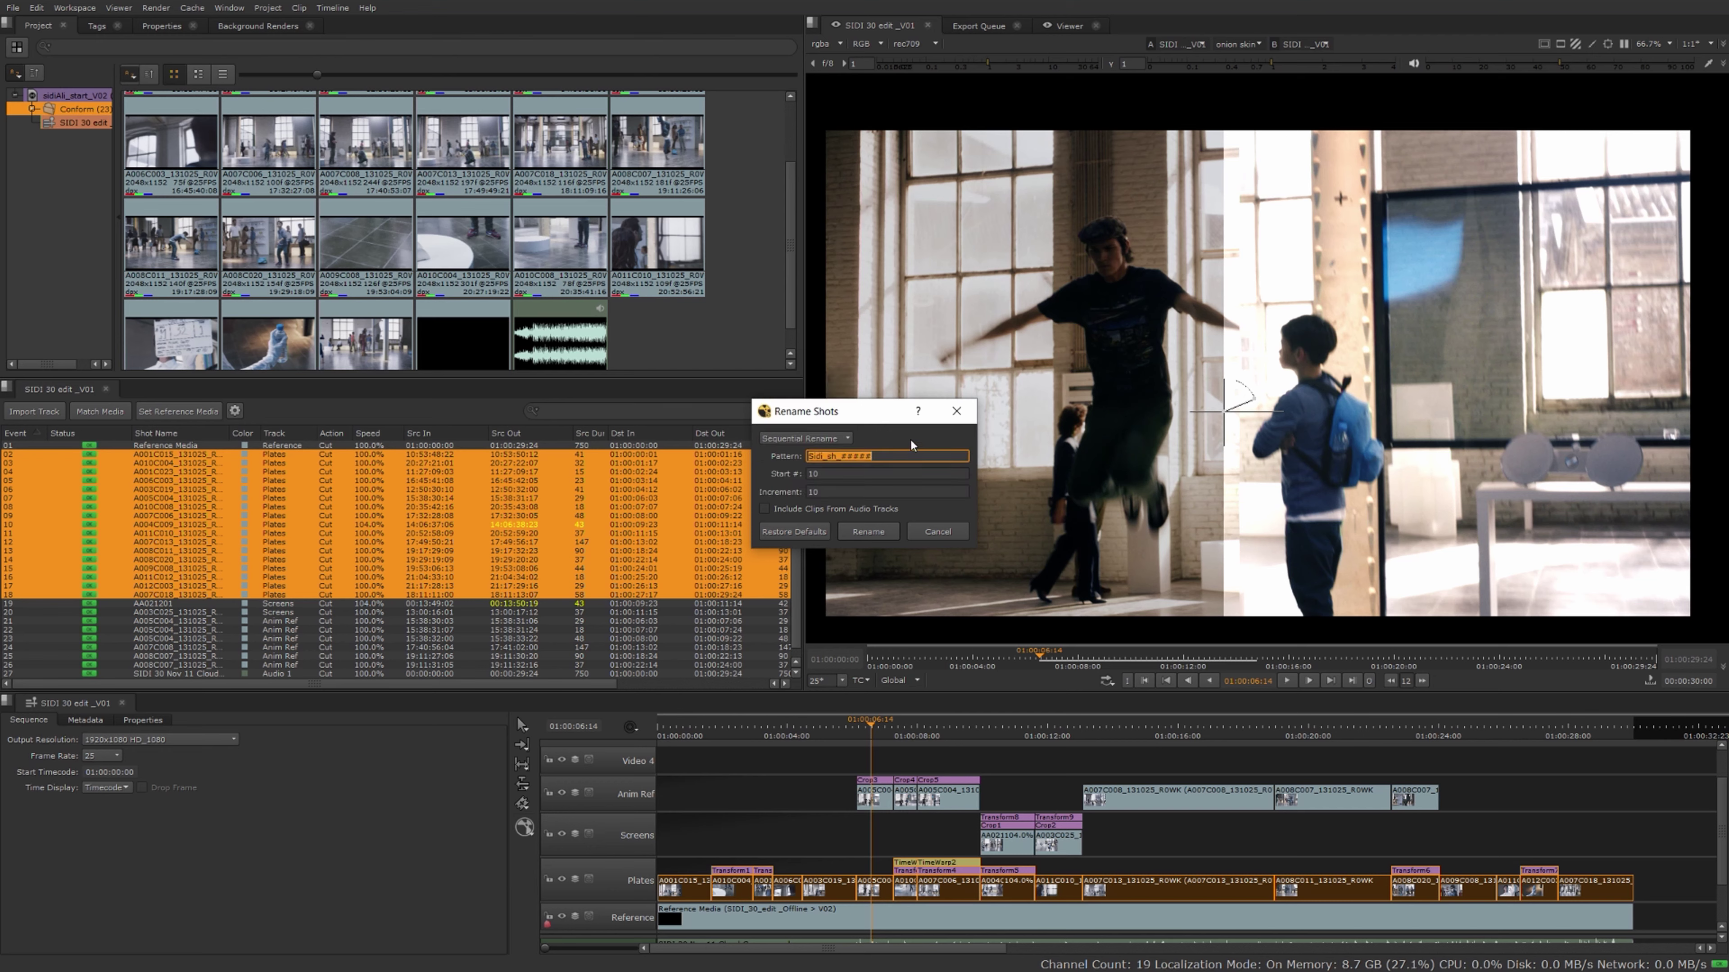
{"action": "left_click", "coordinate": [864, 529]}
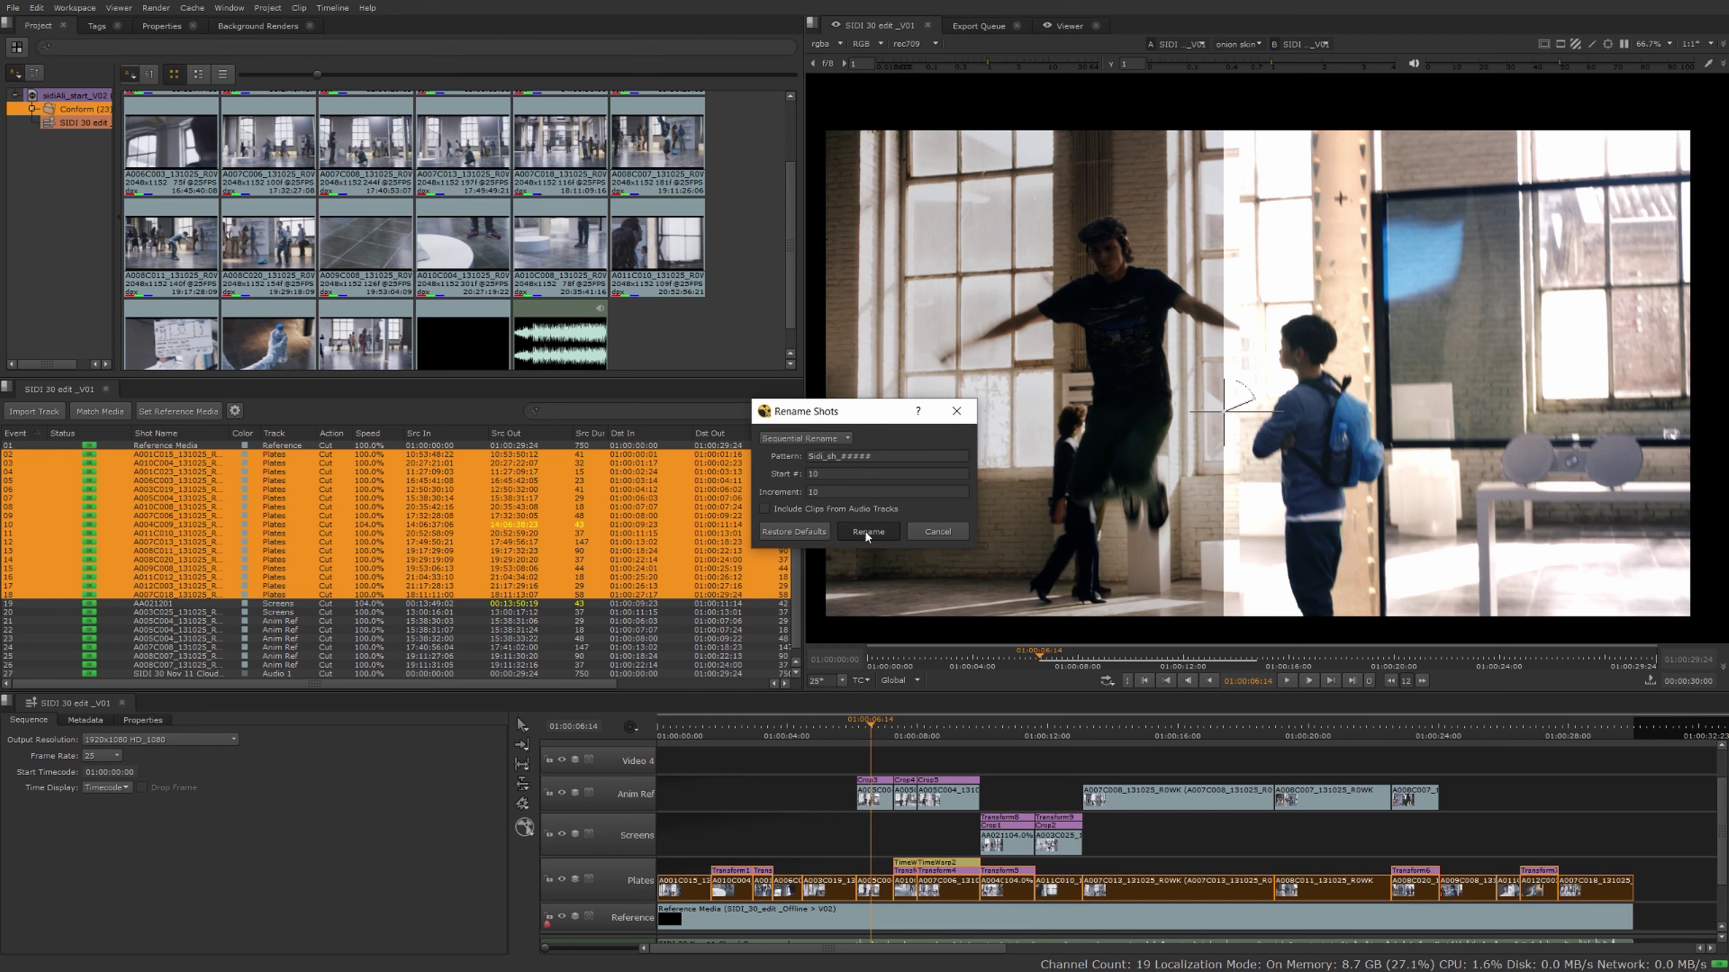
Clear the selection of renamed shots and scroll the timeline down to show Audio 1
{"action": "scroll", "coordinate": [1198, 881], "scroll_direction": "up", "scroll_amount": 1}
{"action": "scroll", "coordinate": [1198, 880], "scroll_direction": "up", "scroll_amount": 2}
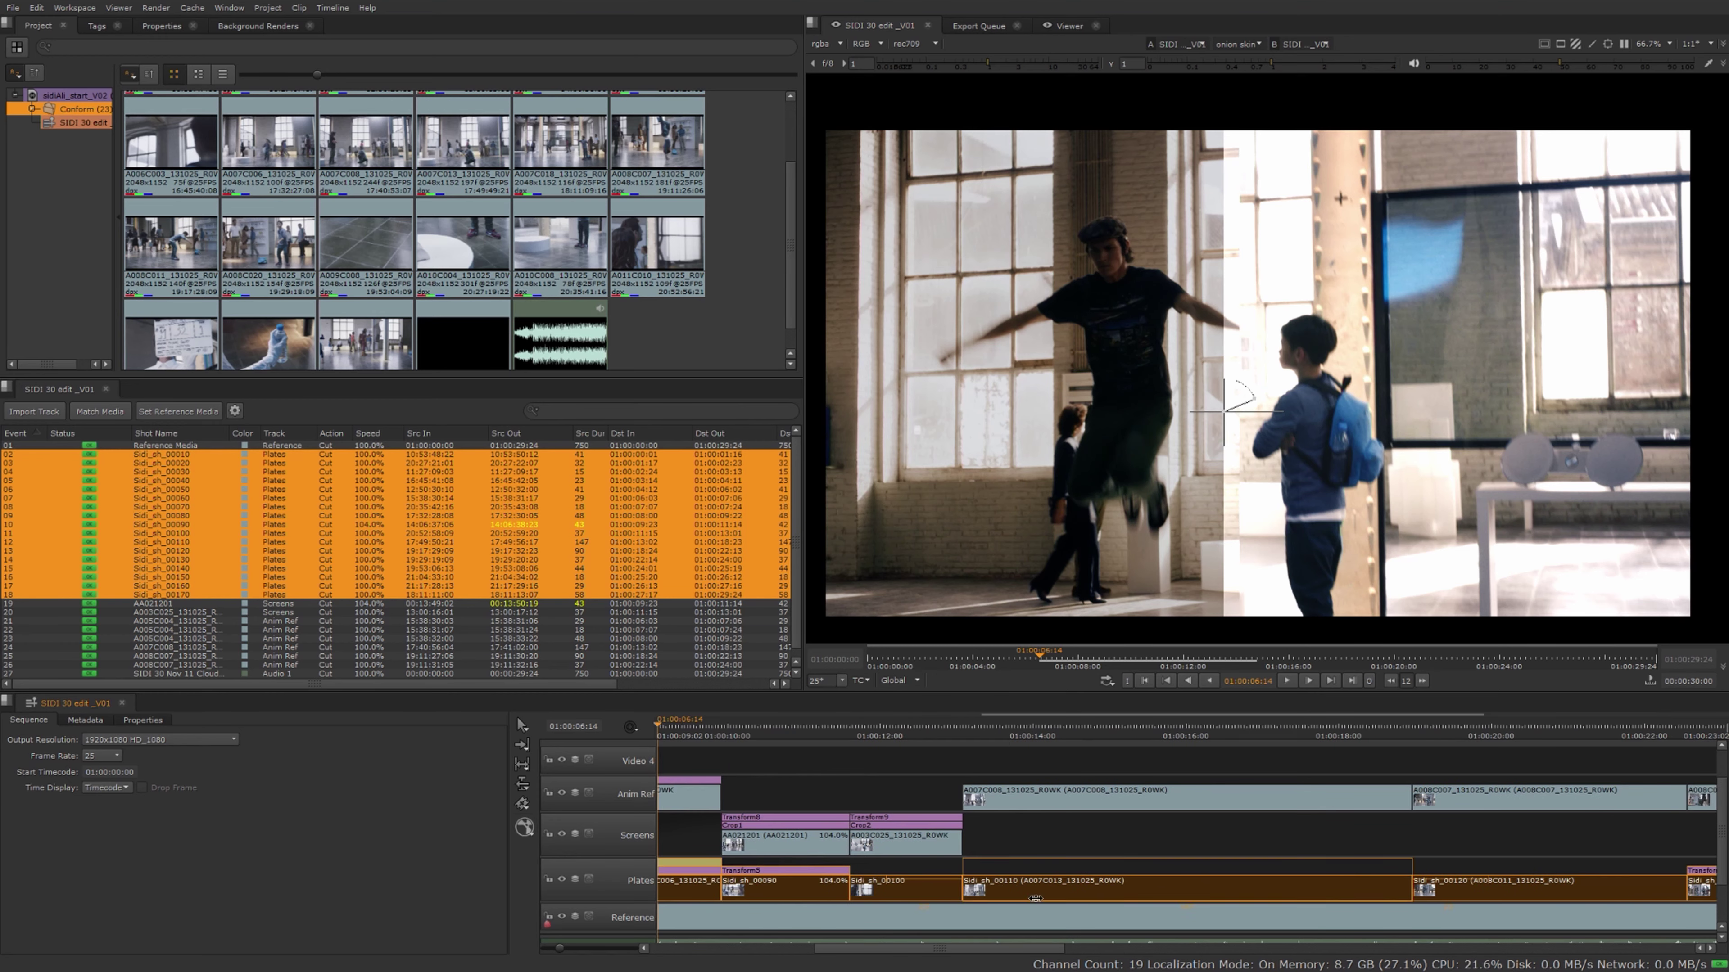
{"action": "left_click", "coordinate": [1036, 857]}
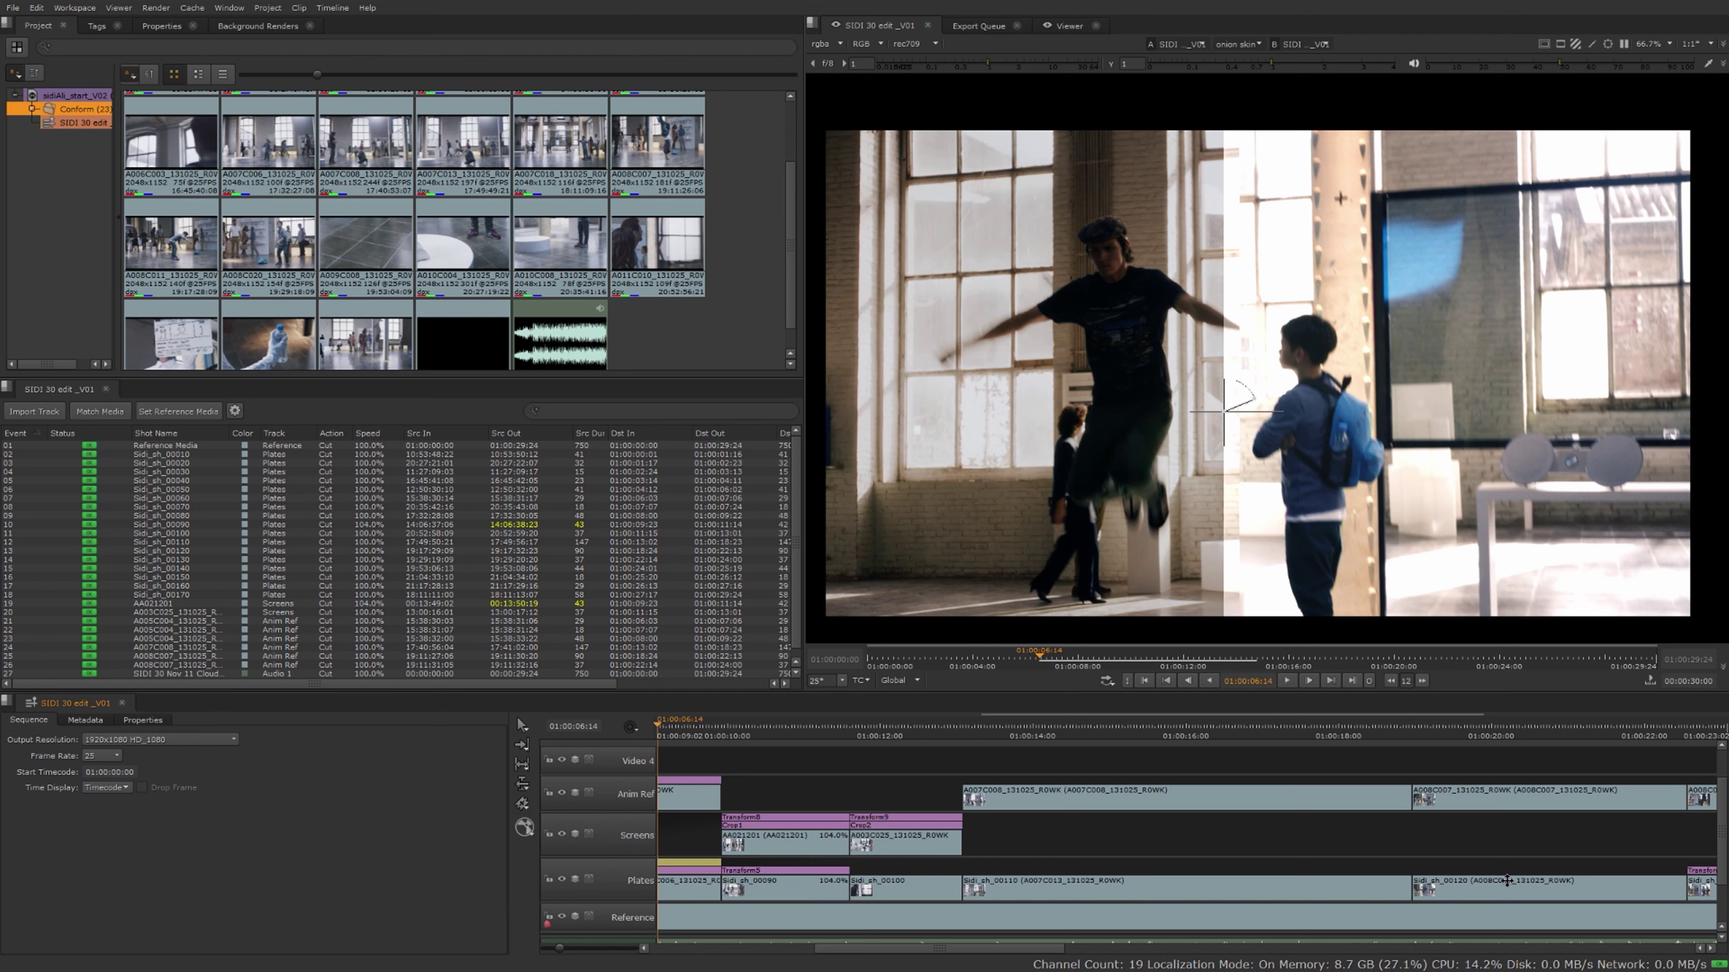
{"action": "scroll", "coordinate": [1196, 852], "scroll_direction": "down", "scroll_amount": 3}
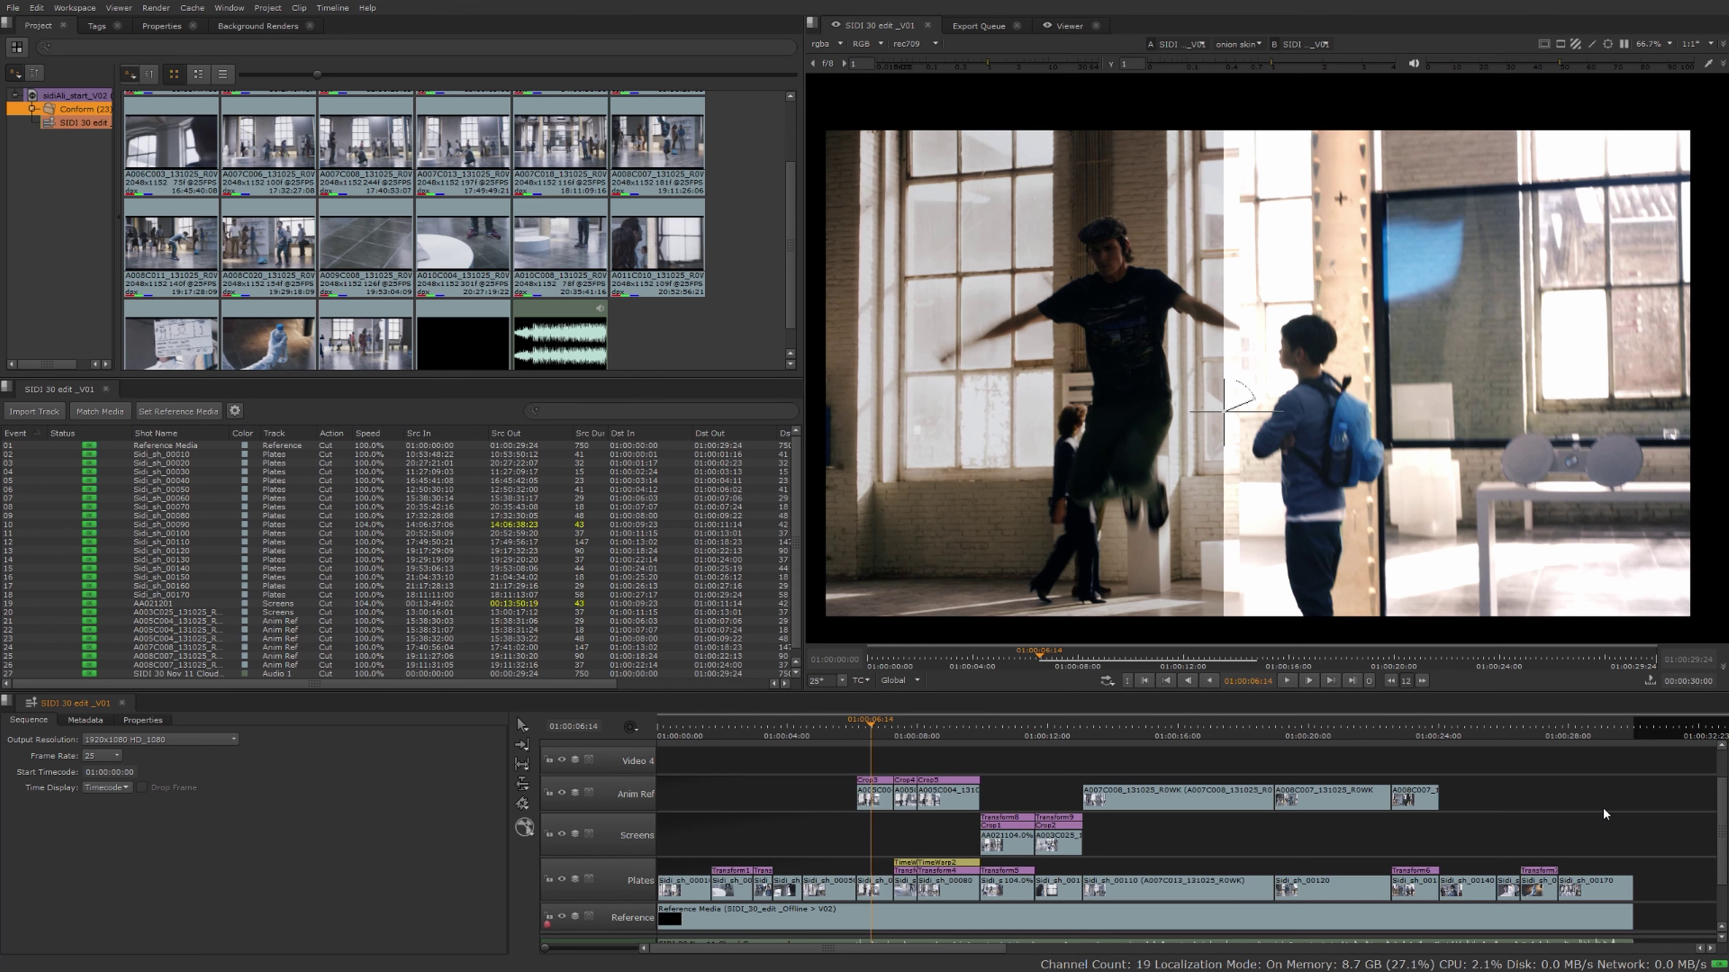
{"action": "scroll", "coordinate": [1724, 854], "scroll_direction": "down", "scroll_amount": 3}
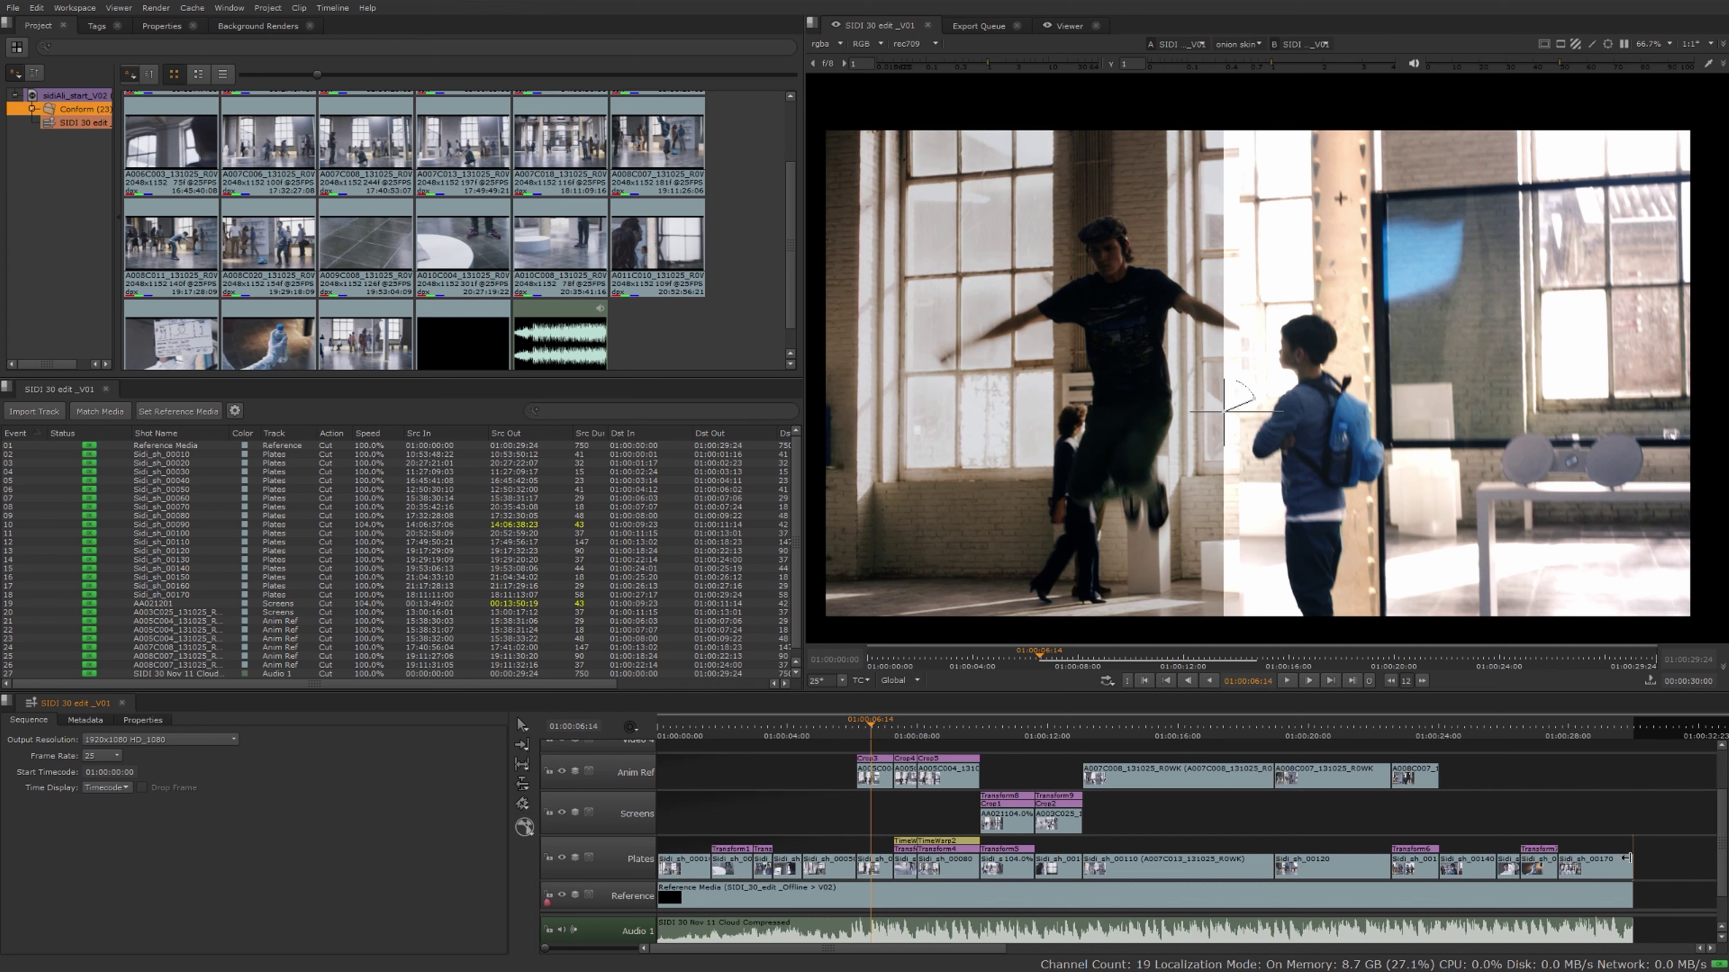
Check shots Sidi_sh_00170, 00140 and 00120, then select the Reference Media clip
{"action": "left_click", "coordinate": [1599, 865]}
{"action": "left_click", "coordinate": [1452, 868]}
{"action": "left_click", "coordinate": [1336, 869]}
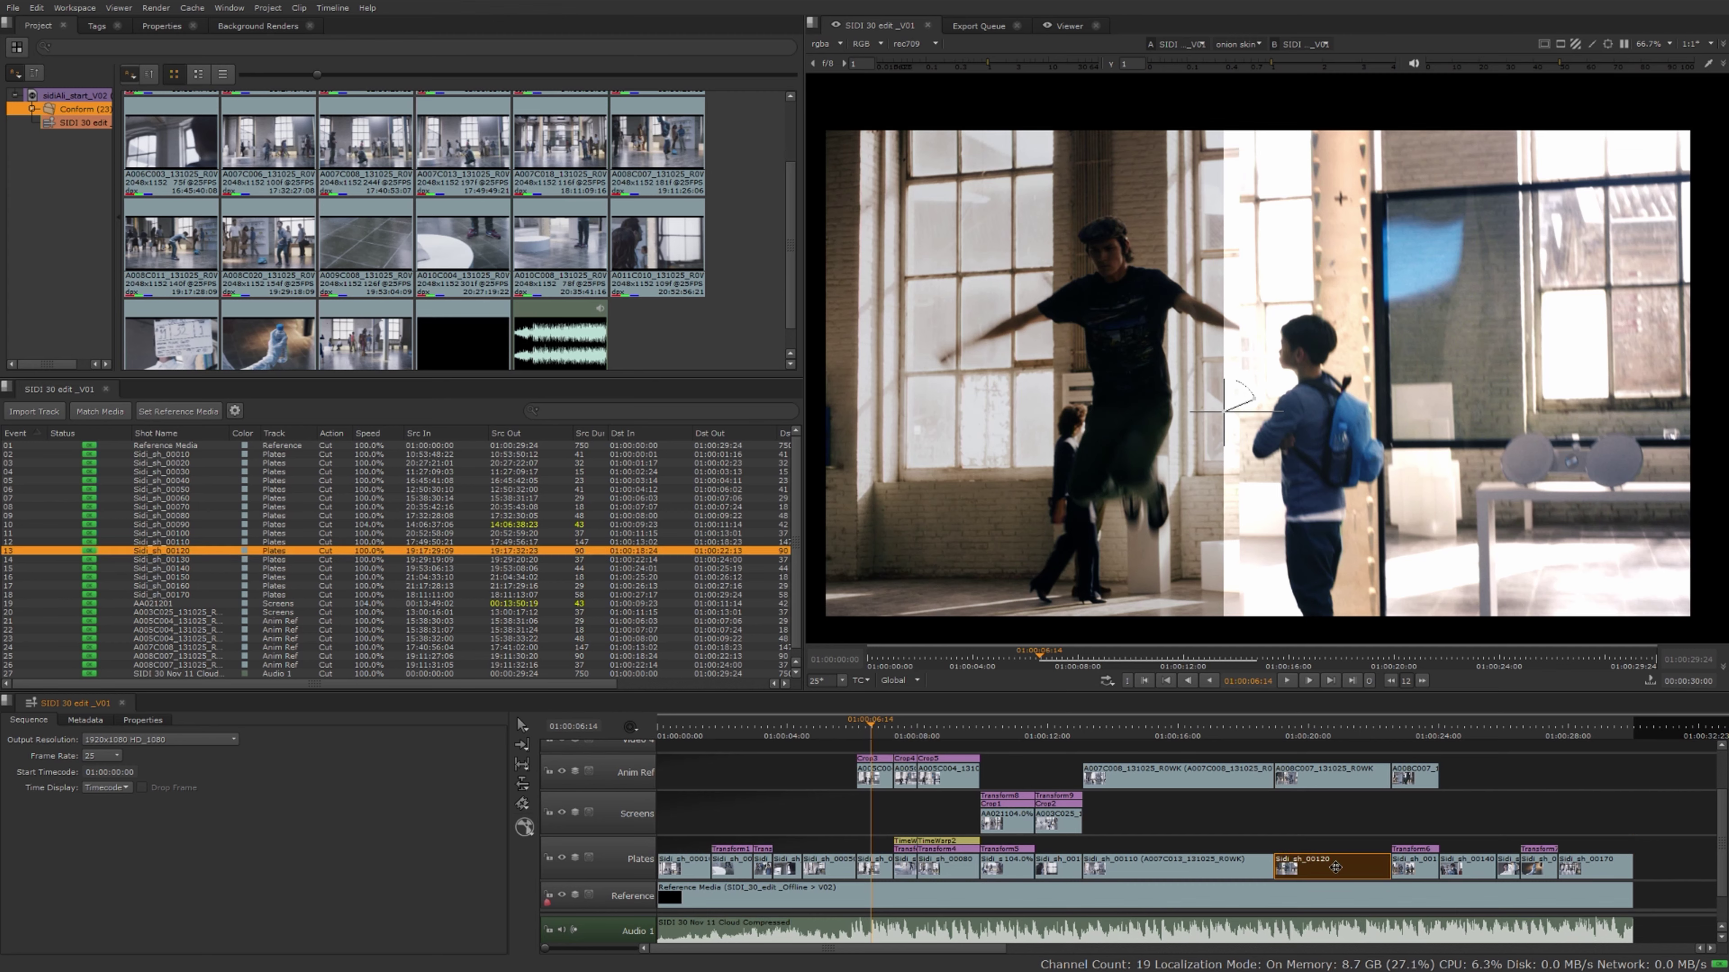
{"action": "left_click", "coordinate": [968, 890]}
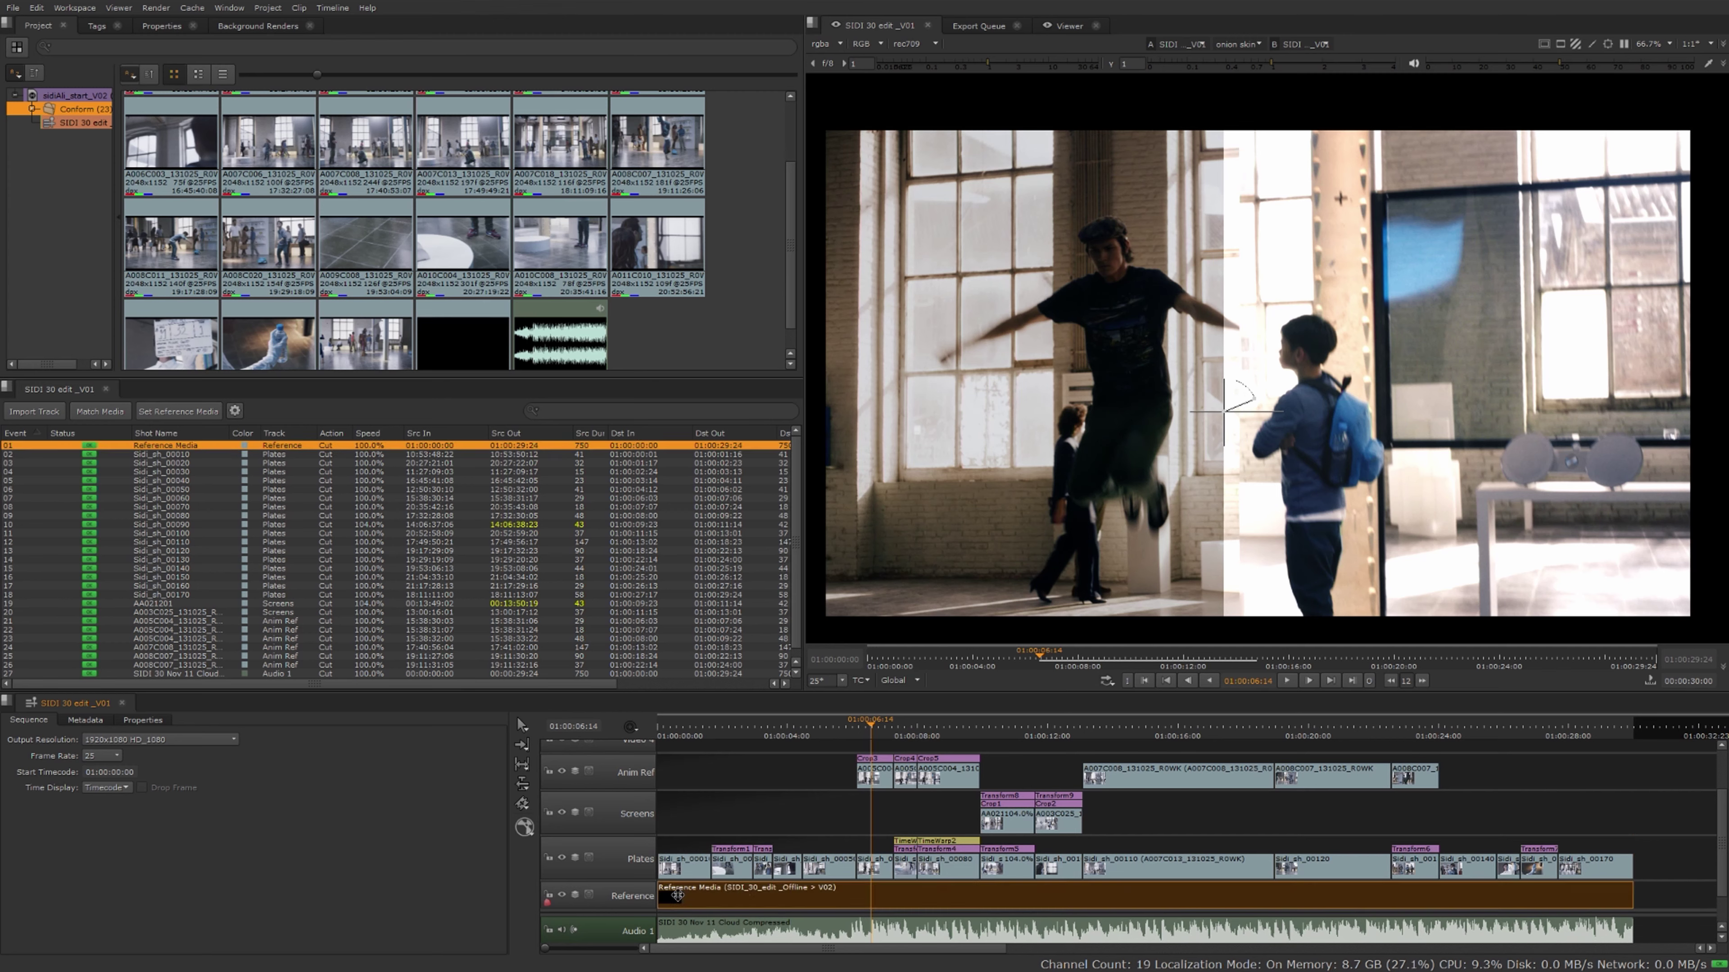
{"action": "left_click", "coordinate": [1572, 841]}
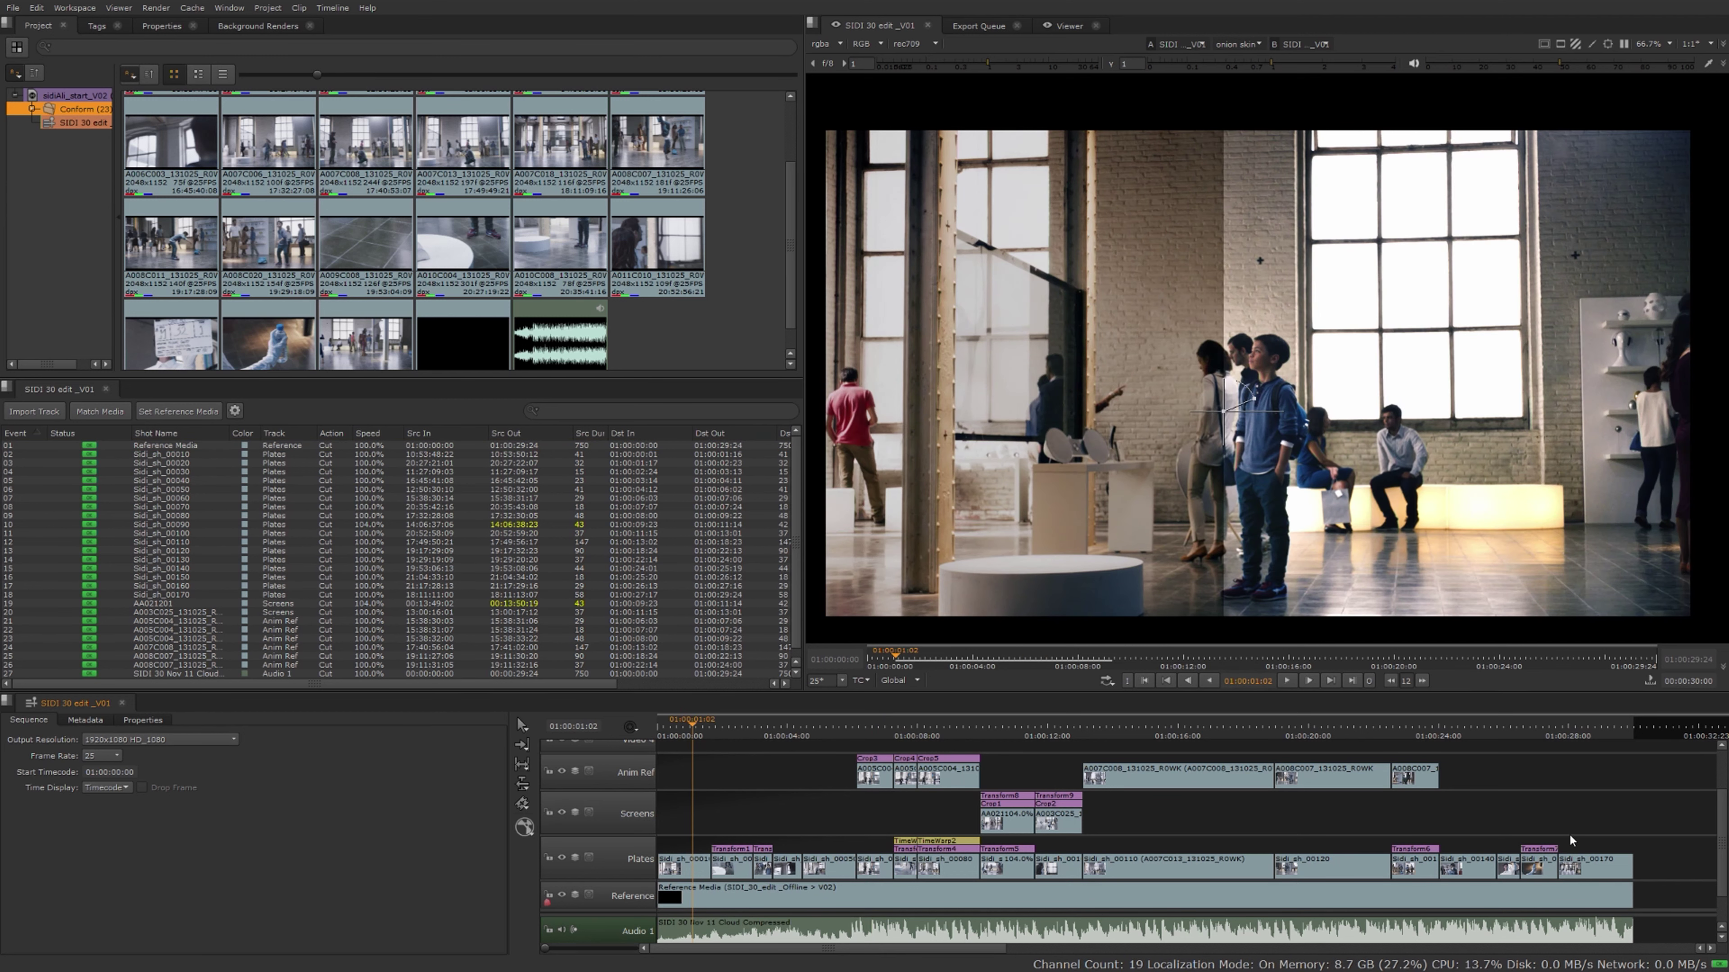
{"action": "left_click", "coordinate": [1586, 899]}
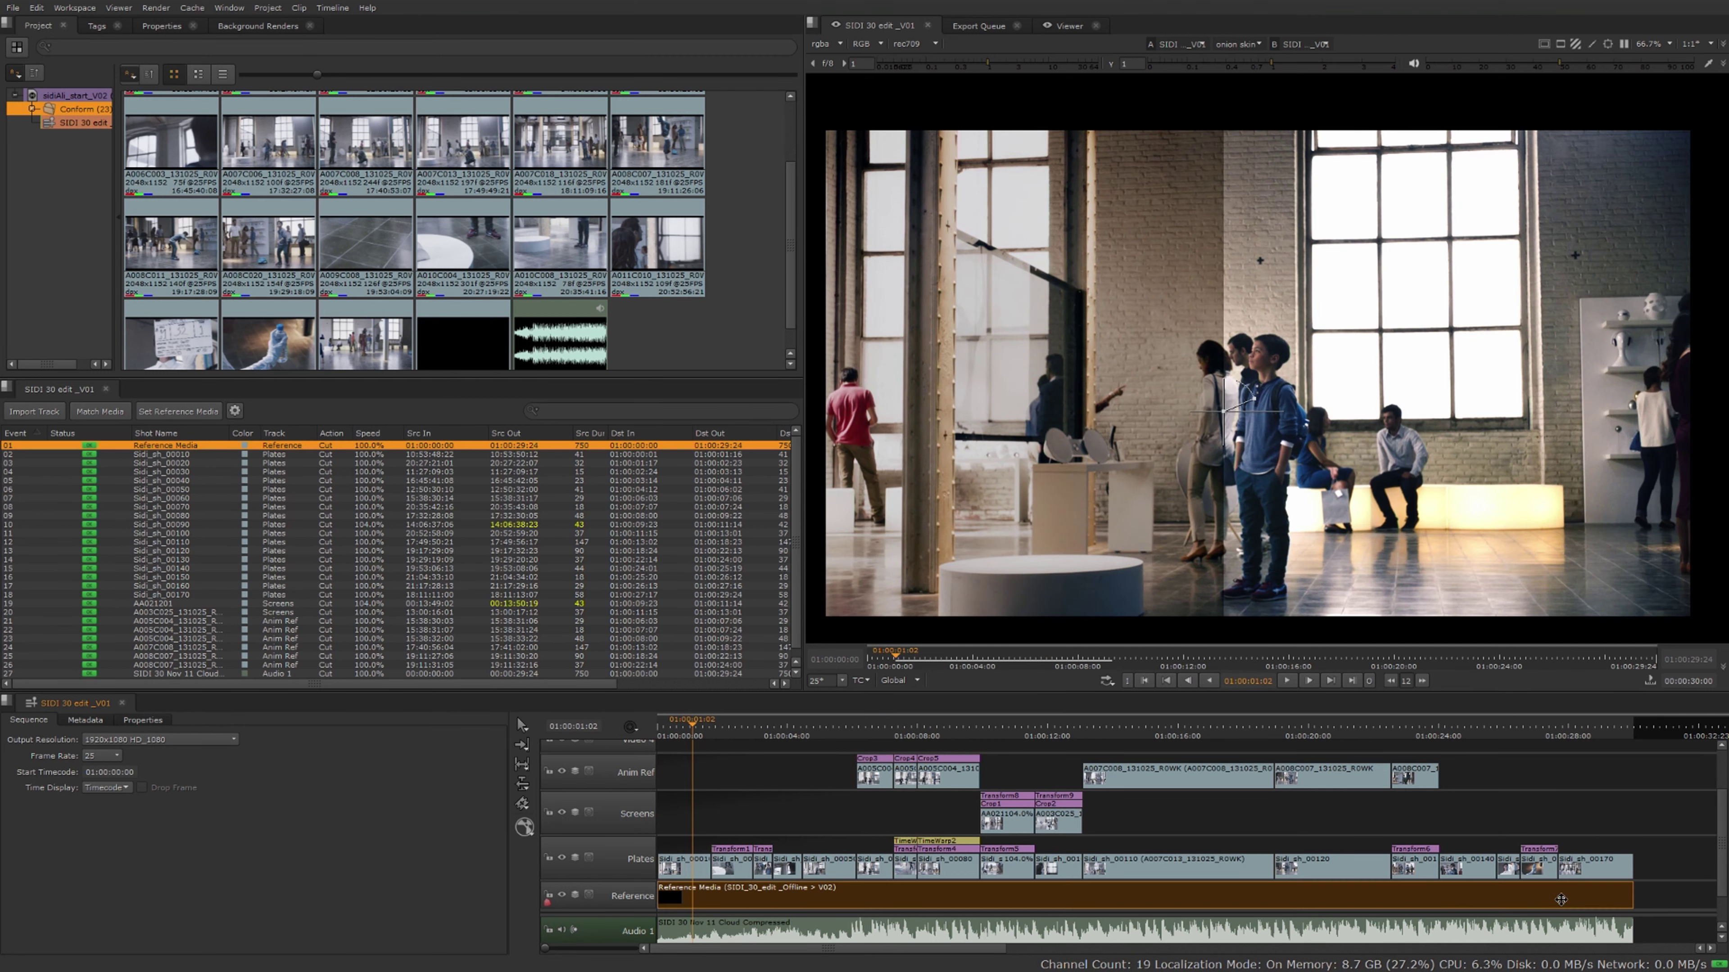
Run Editorial > Copy Cuts from Plates, targeting only the Reference and Audio 1 tracks
{"action": "right_click", "coordinate": [789, 900]}
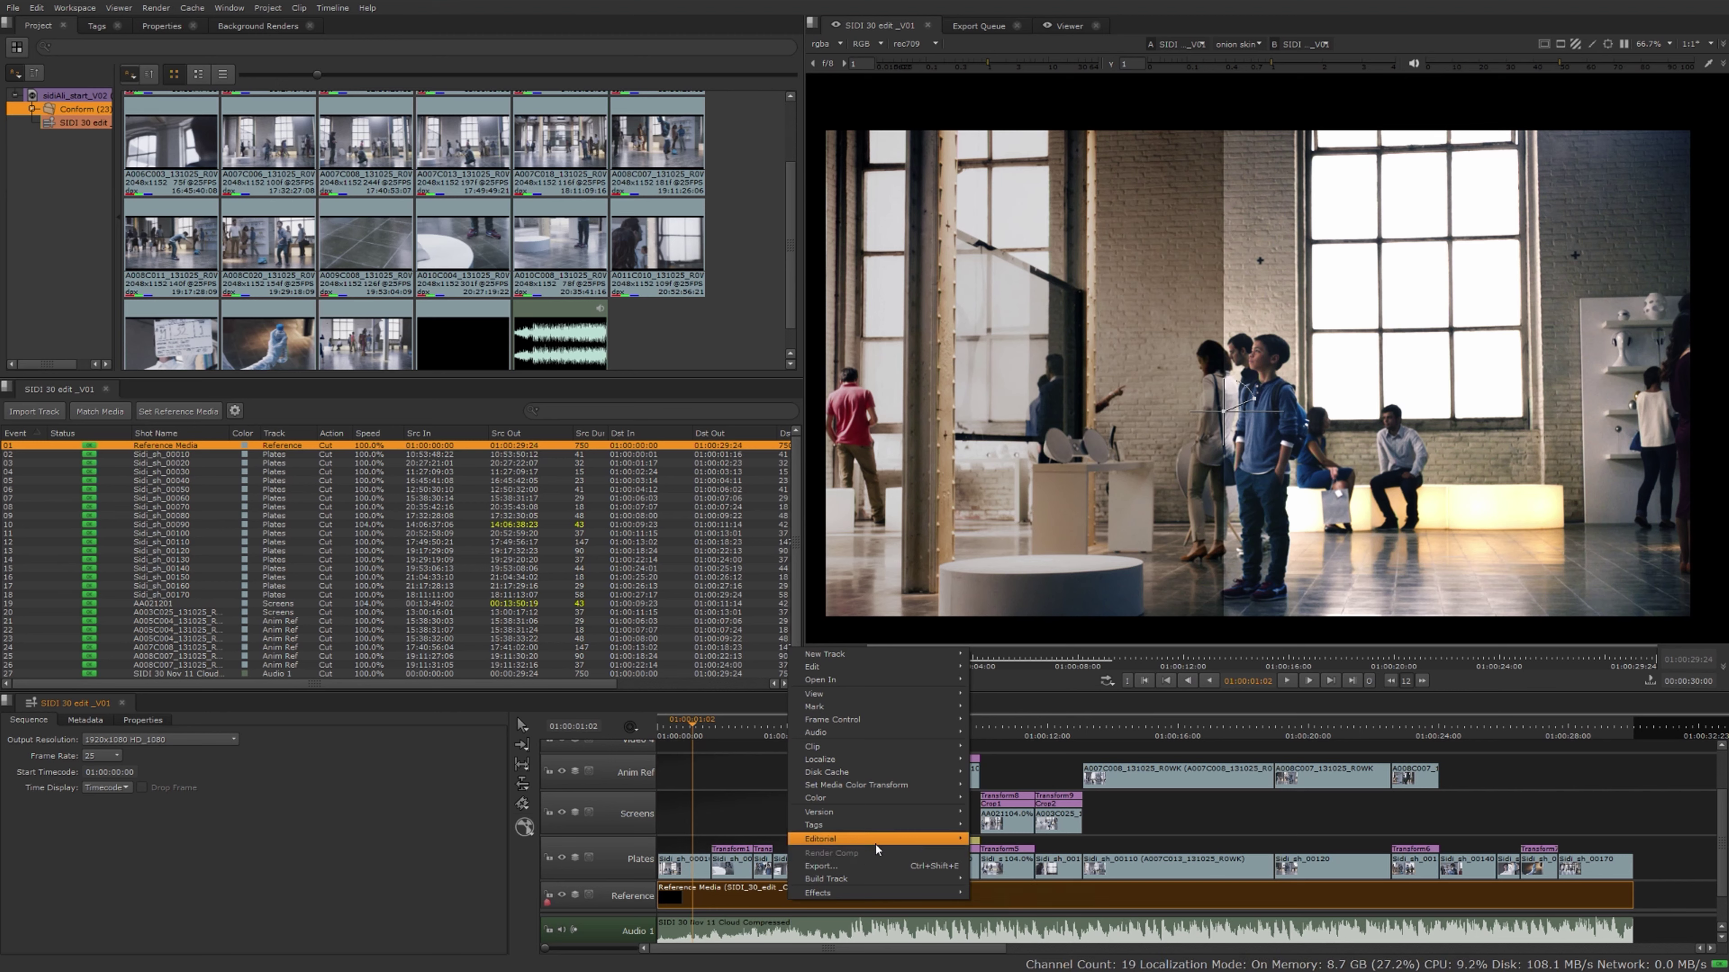
{"action": "mouse_move", "coordinate": [931, 845]}
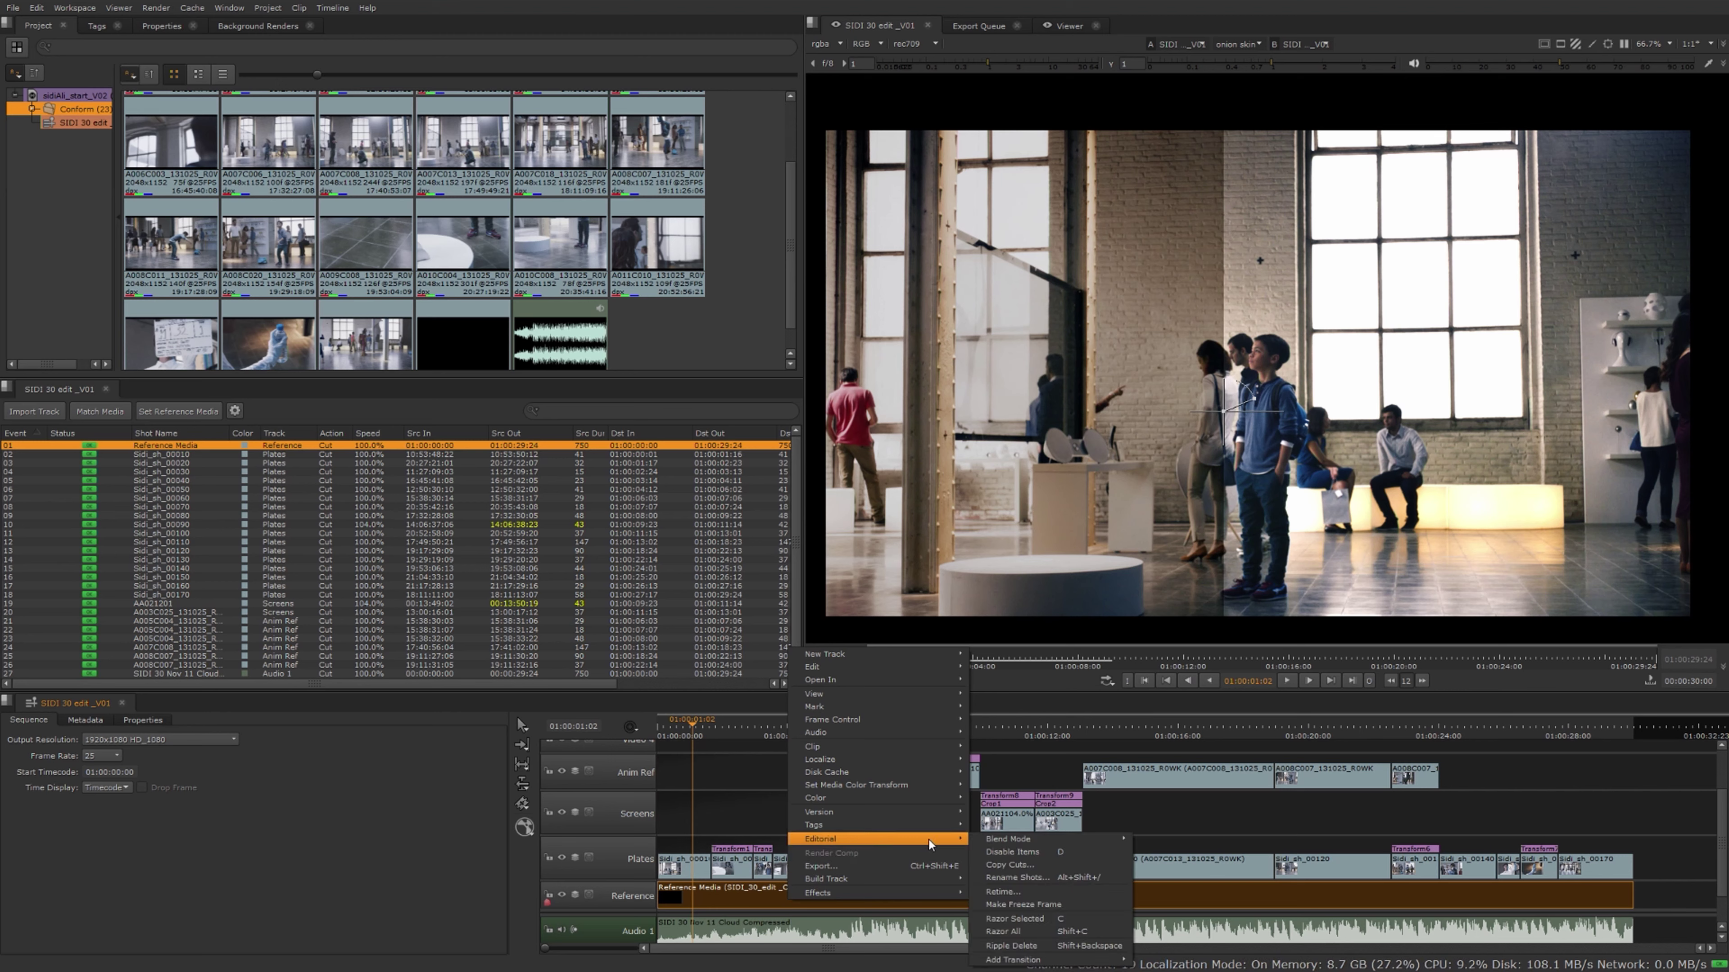
{"action": "left_click", "coordinate": [1010, 865]}
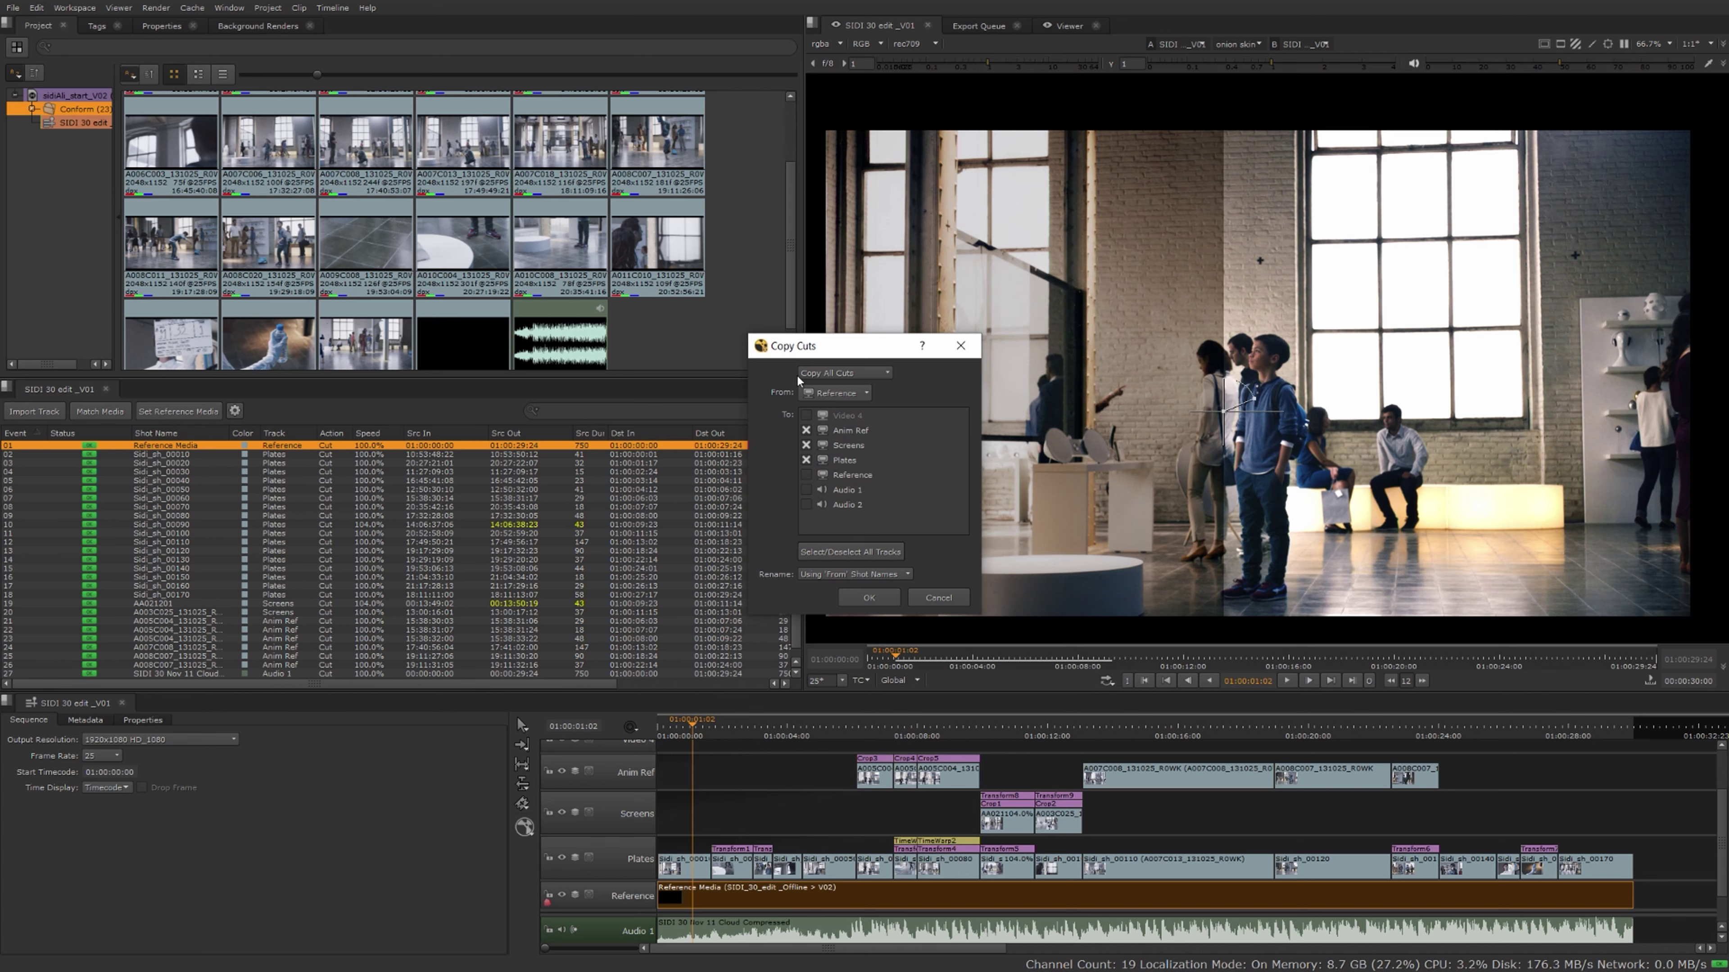
{"action": "left_click", "coordinate": [836, 393]}
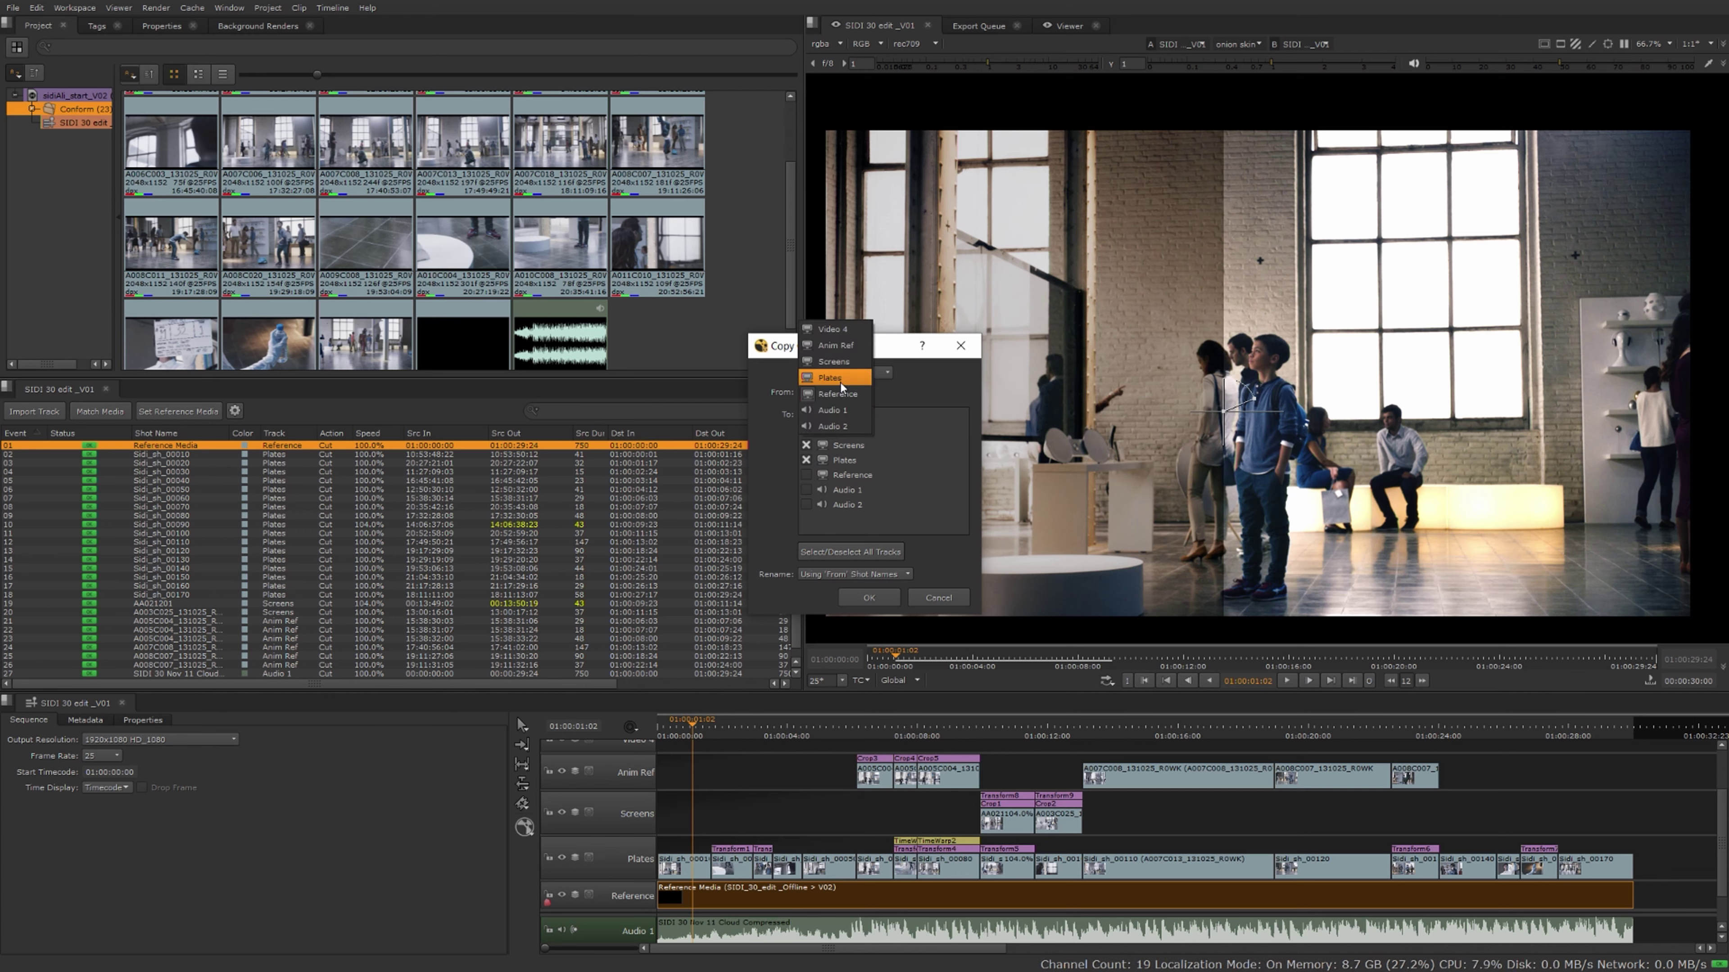
{"action": "left_click", "coordinate": [841, 378]}
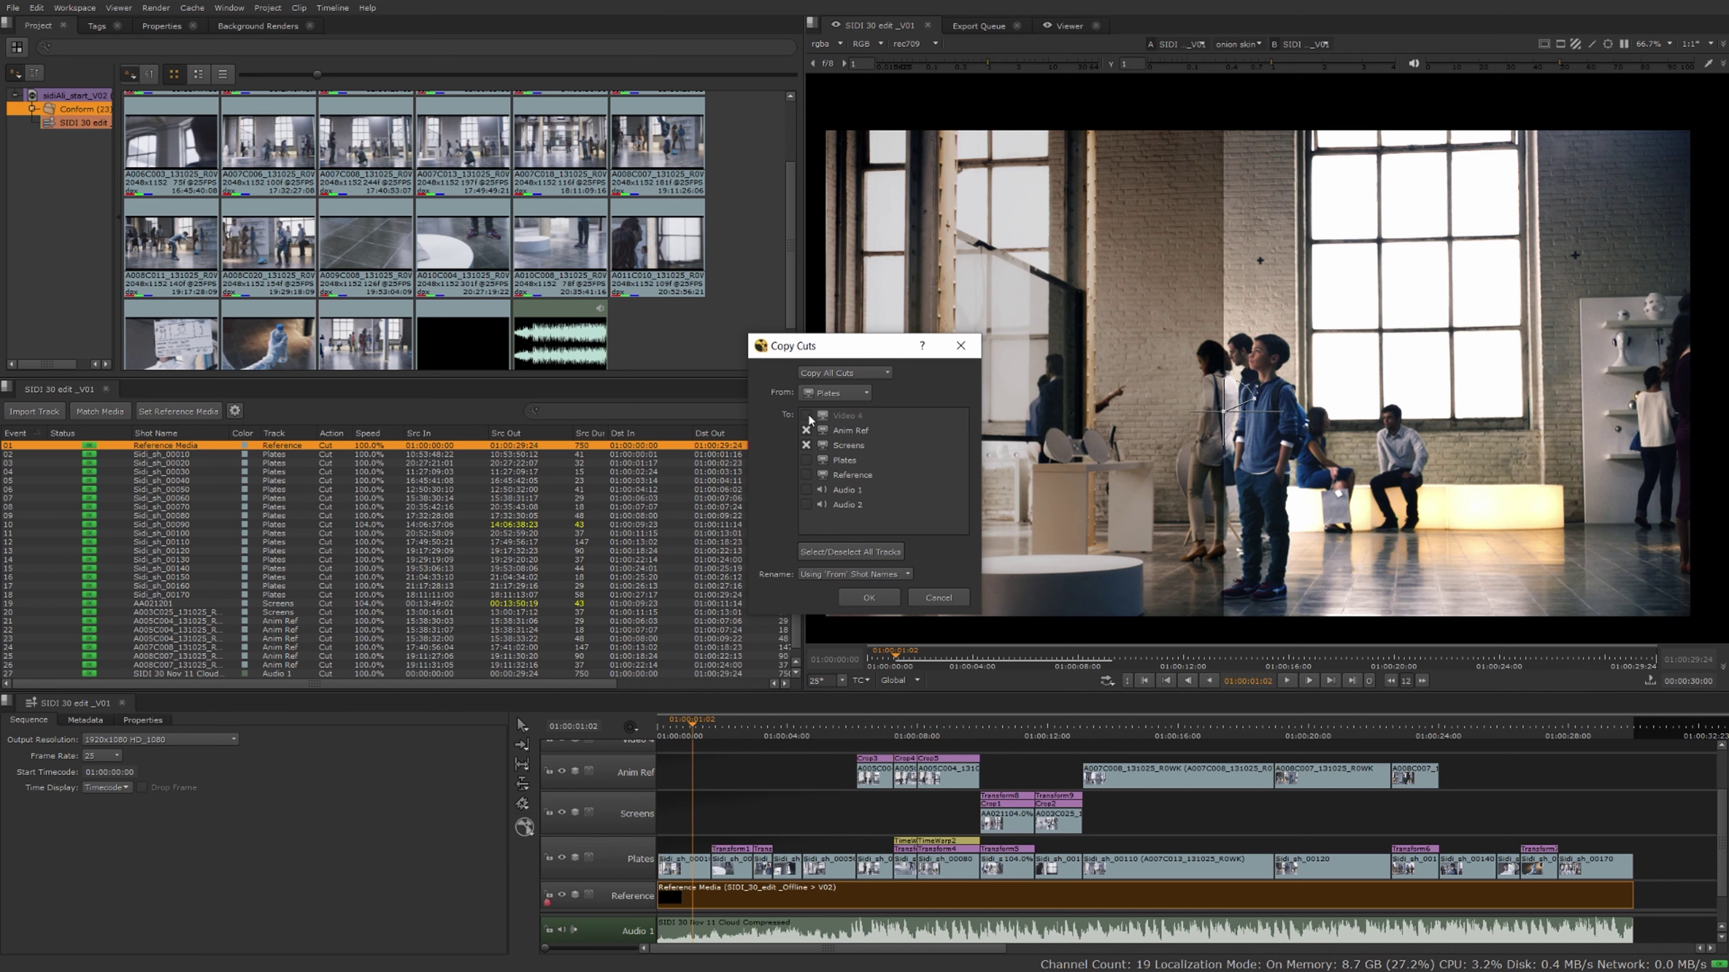
{"action": "left_click", "coordinate": [806, 430]}
{"action": "left_click", "coordinate": [807, 446]}
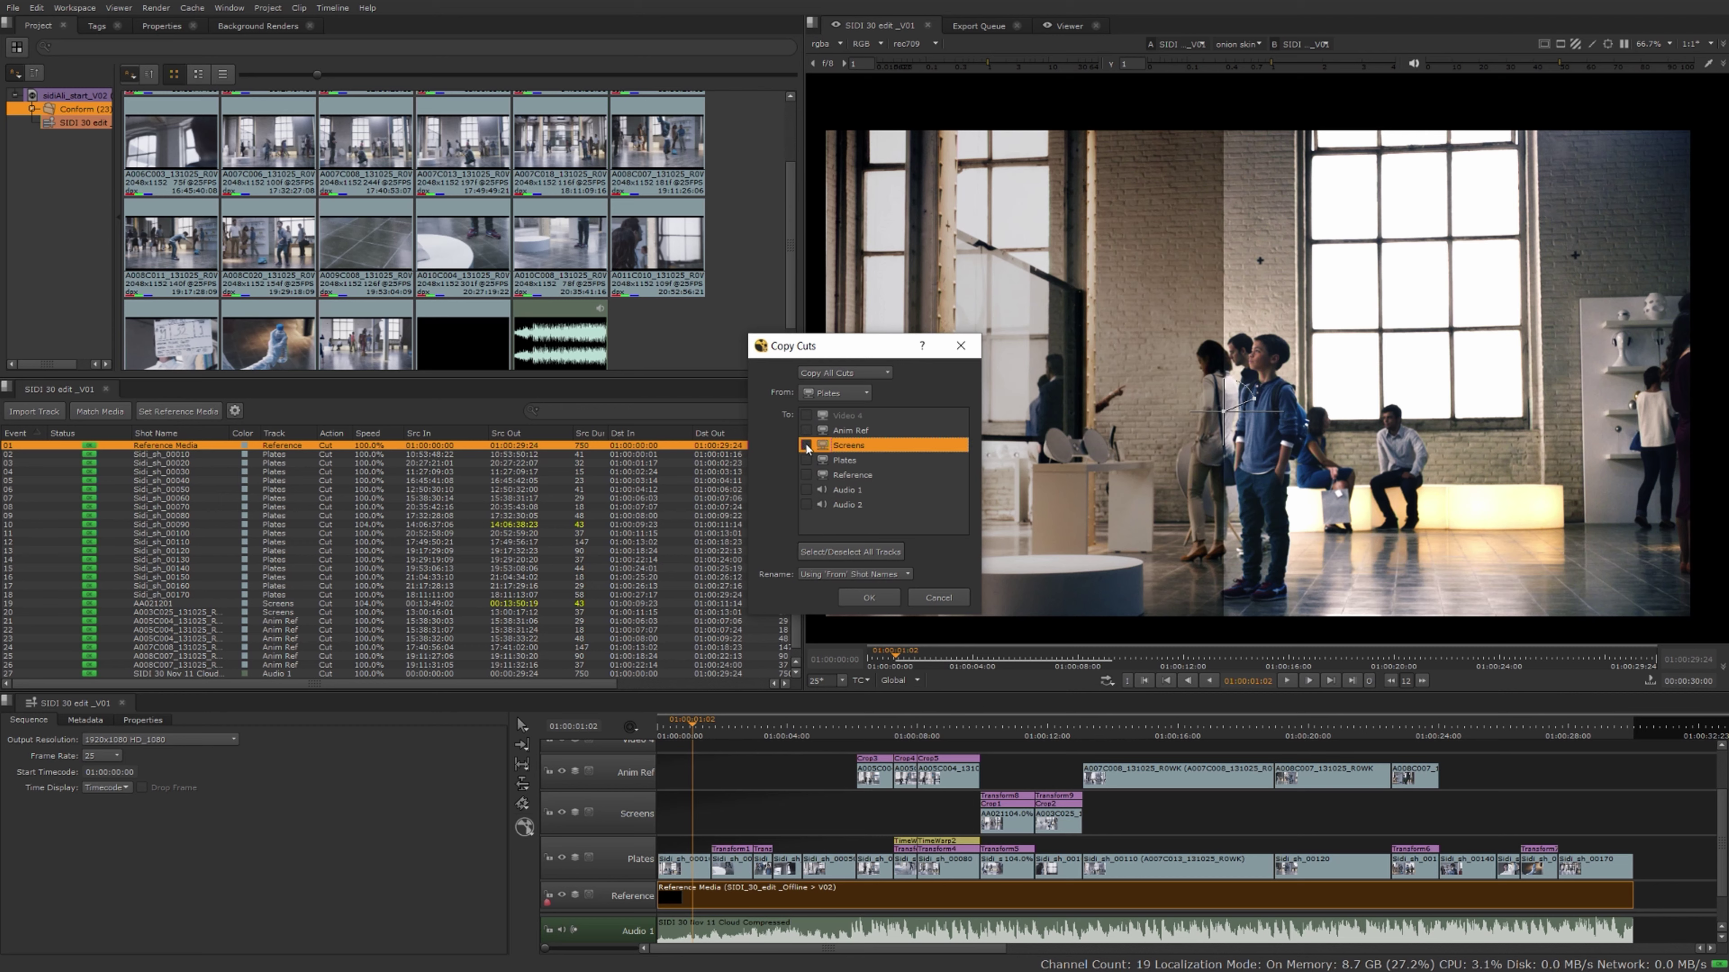
{"action": "left_click", "coordinate": [809, 476]}
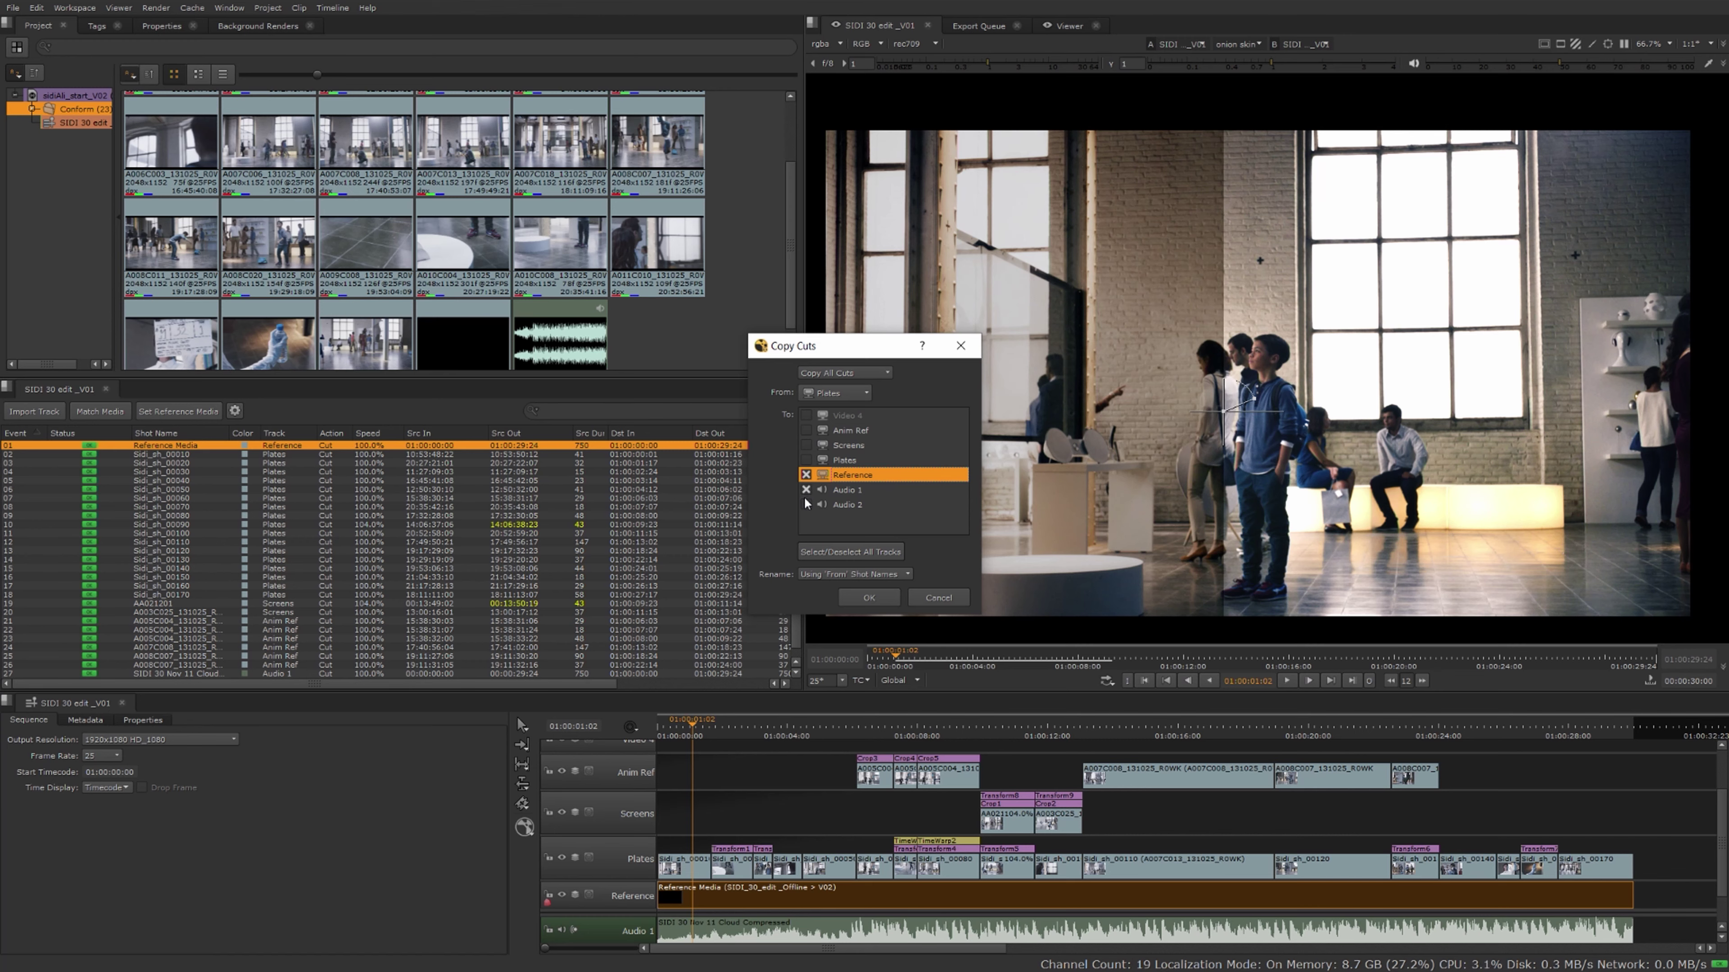
{"action": "left_click", "coordinate": [899, 506]}
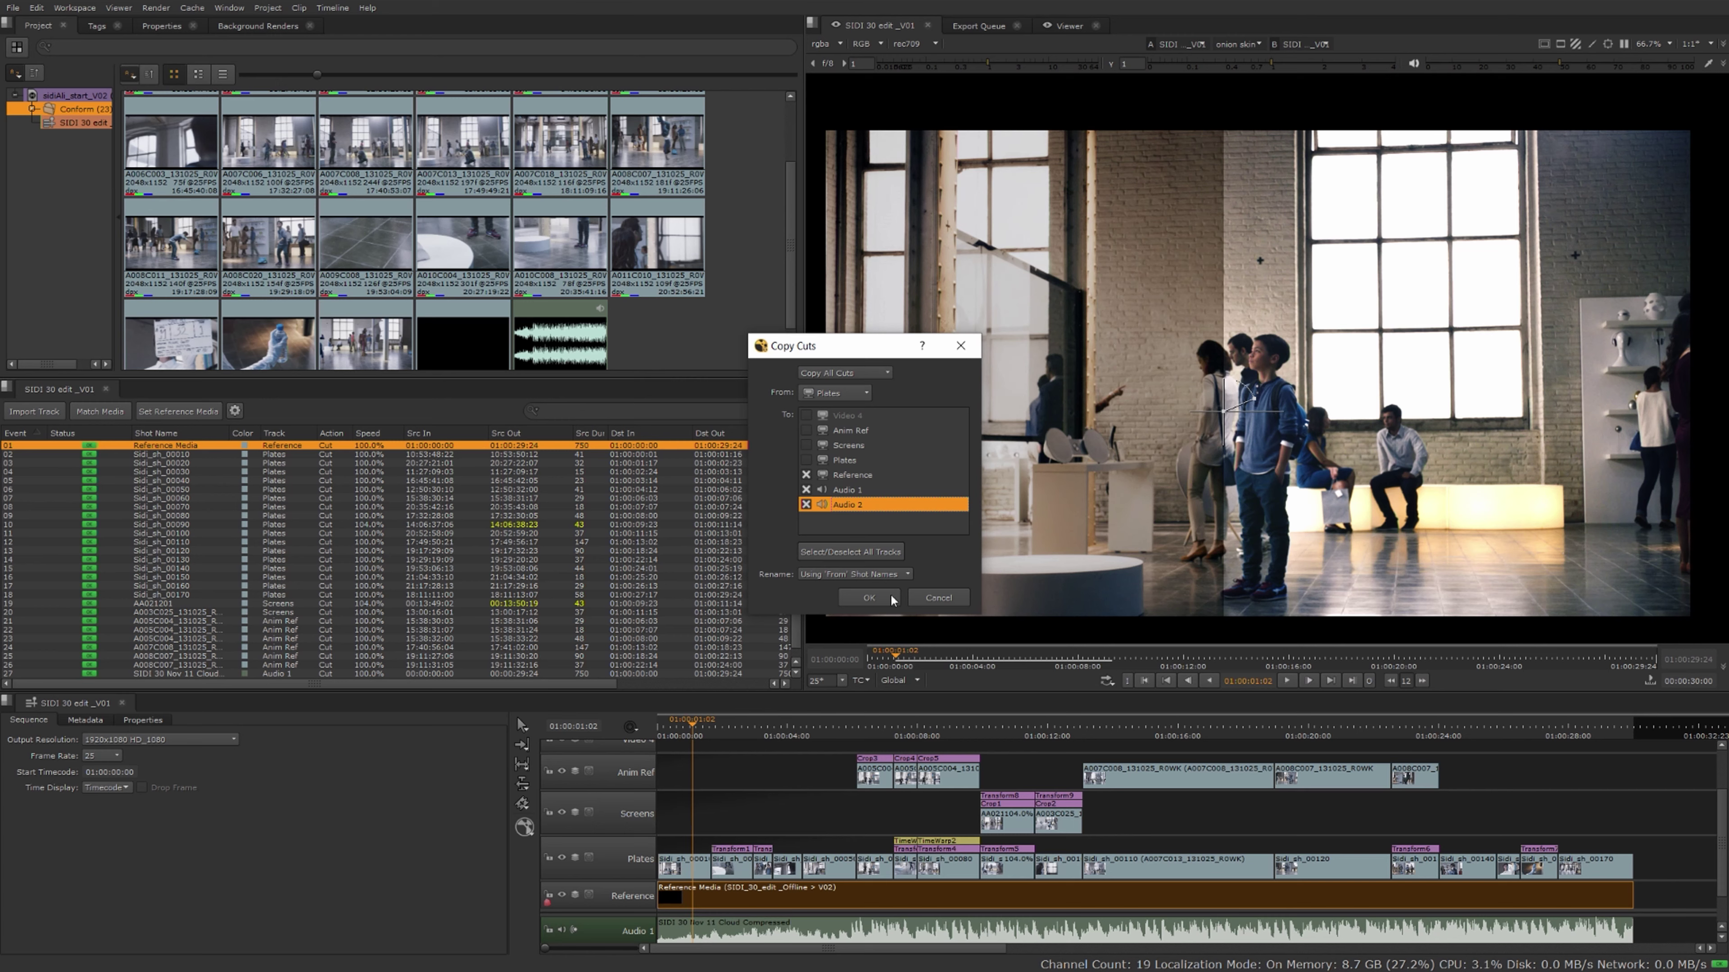
{"action": "left_click", "coordinate": [868, 597]}
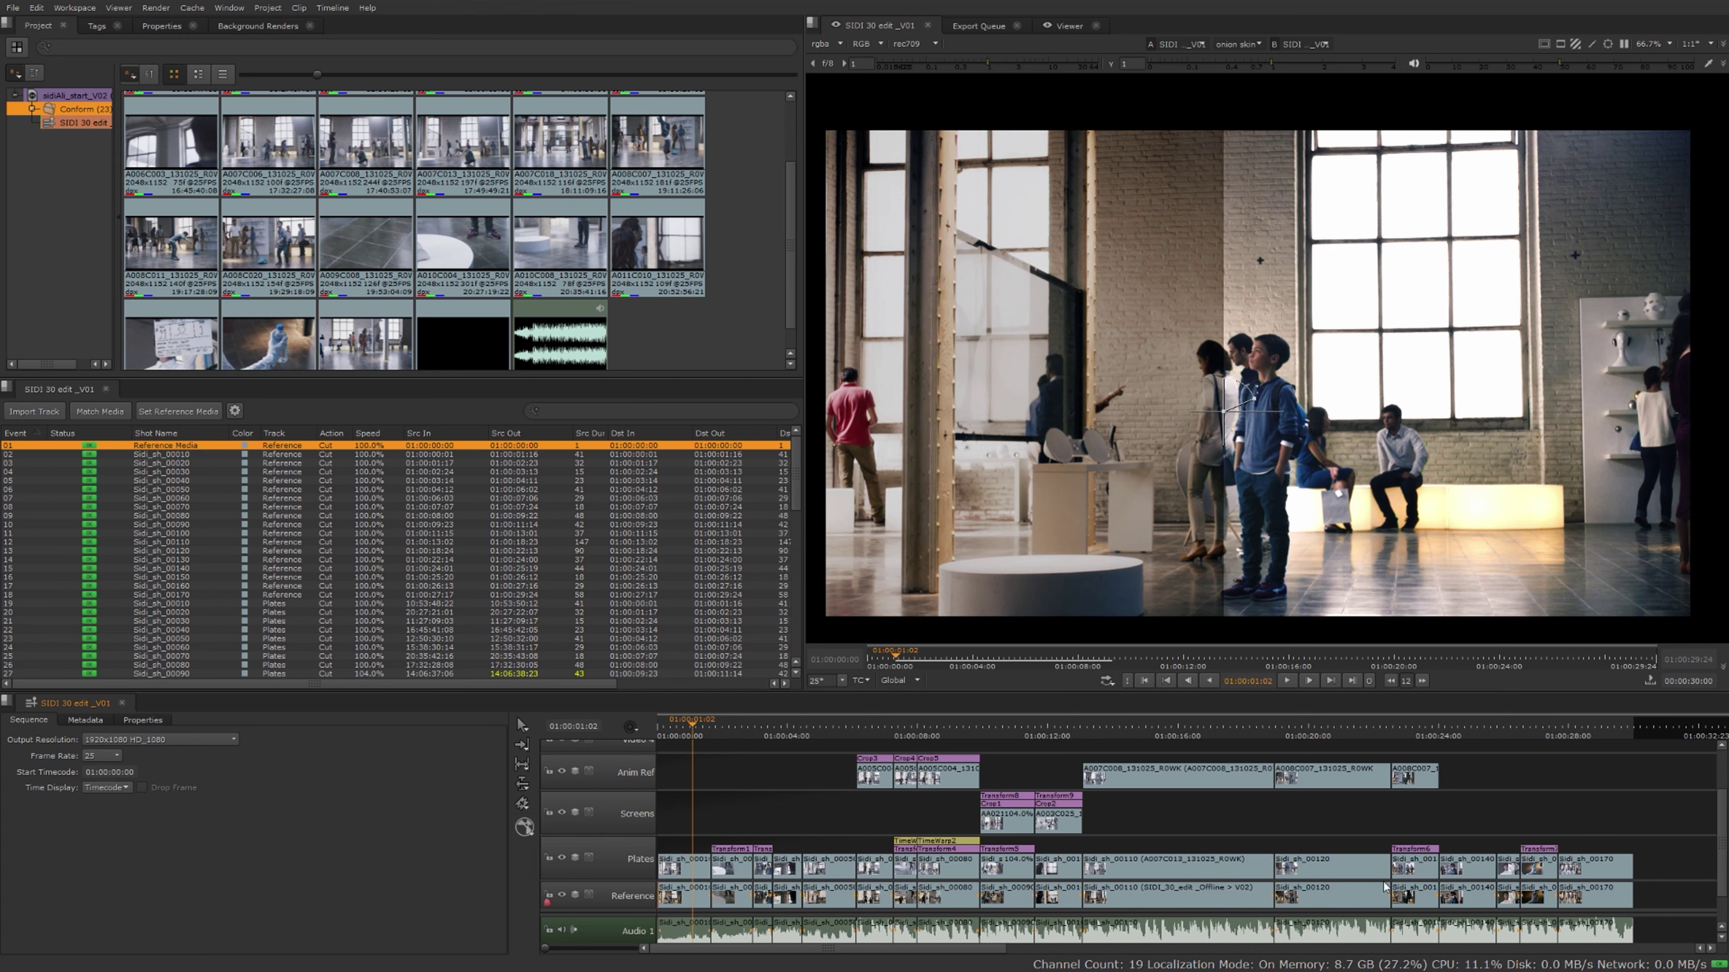
Select the empty gap on Anim Ref and Screens, then scrub through the conformed cut
{"action": "left_click", "coordinate": [817, 807]}
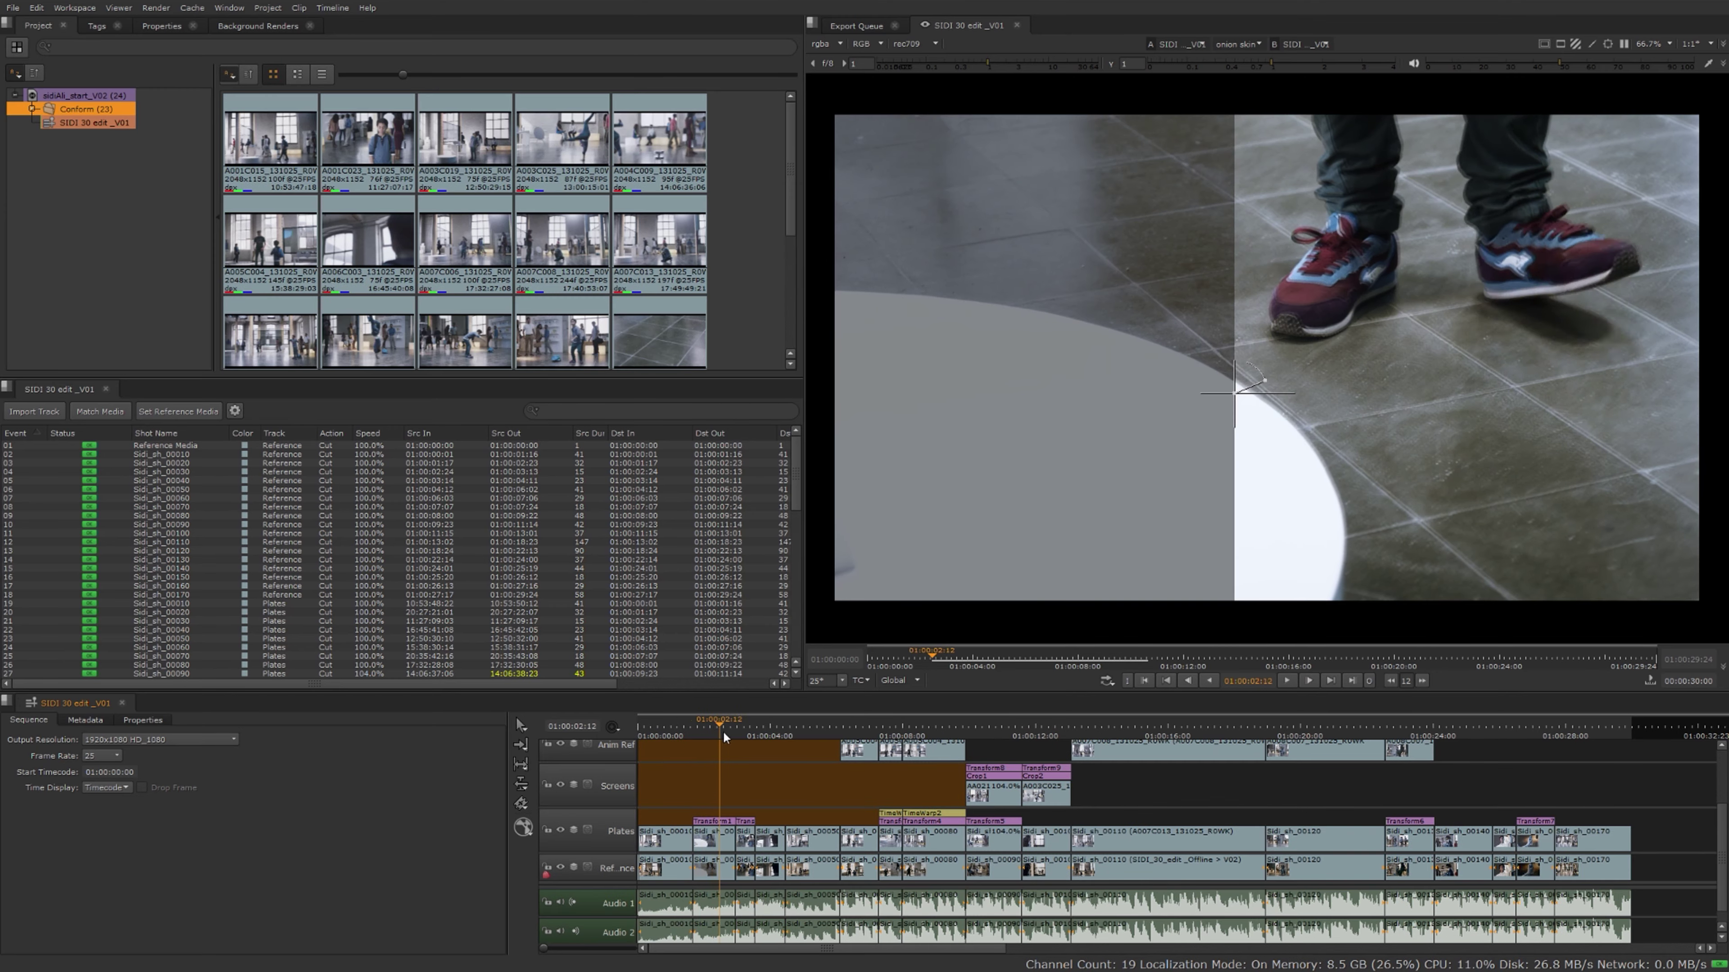
{"action": "left_click_drag", "start_coordinate": [723, 731], "coordinate": [1500, 728]}
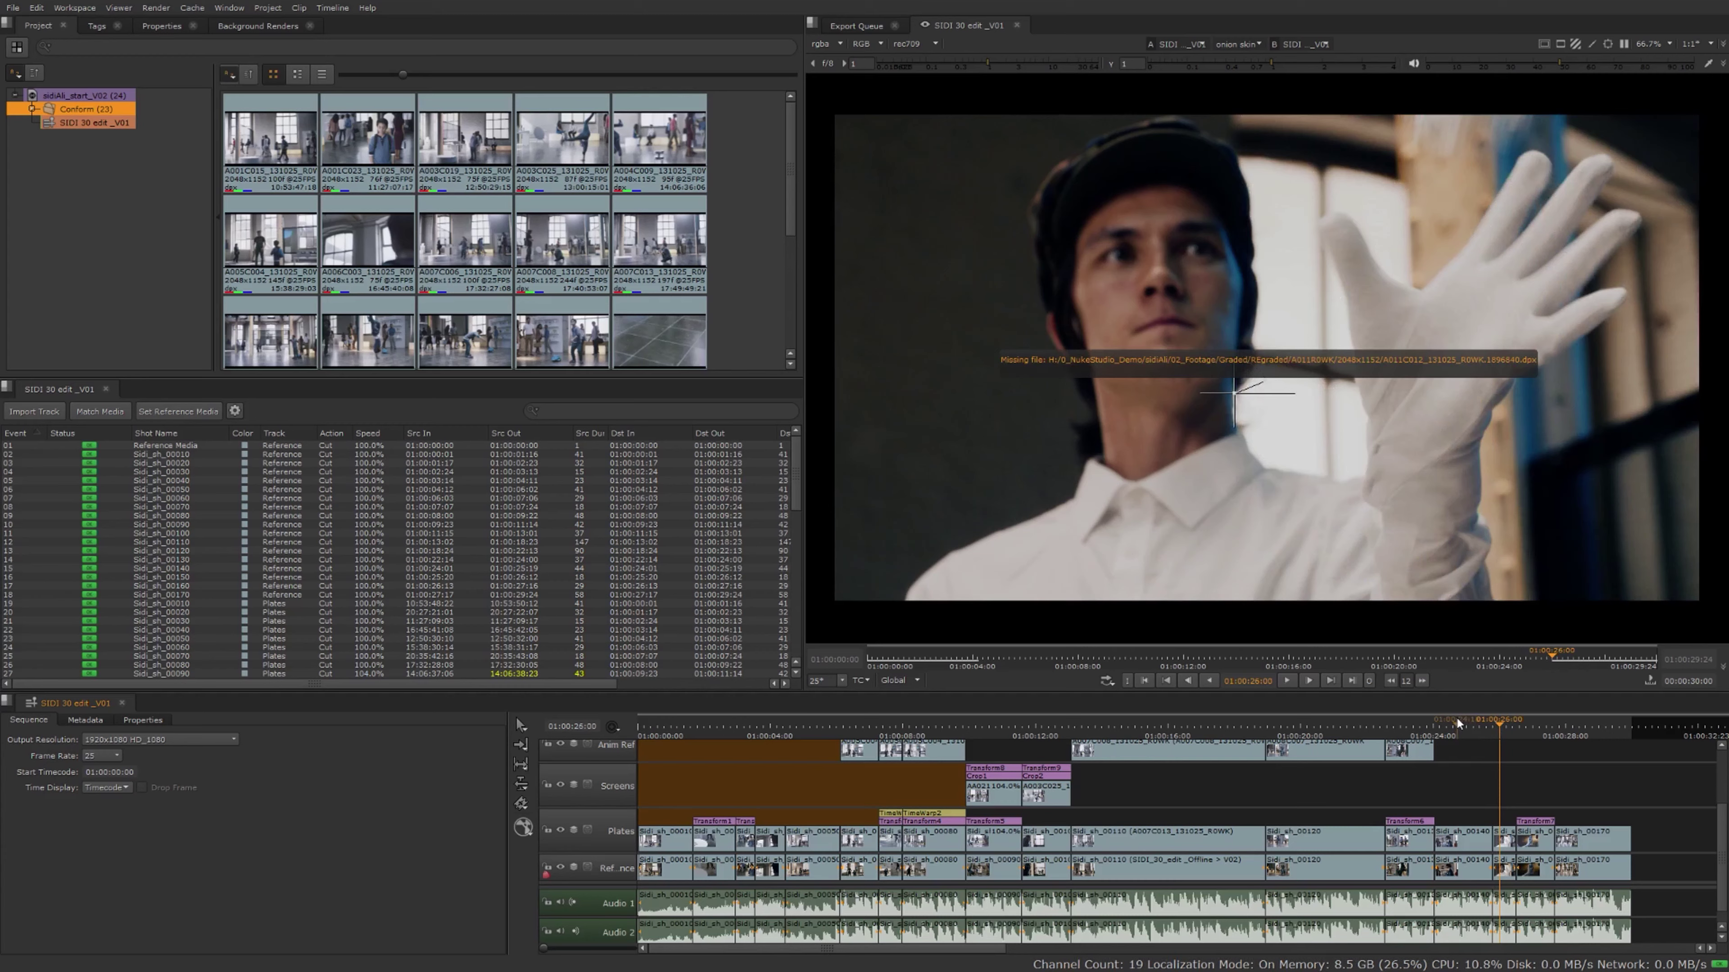